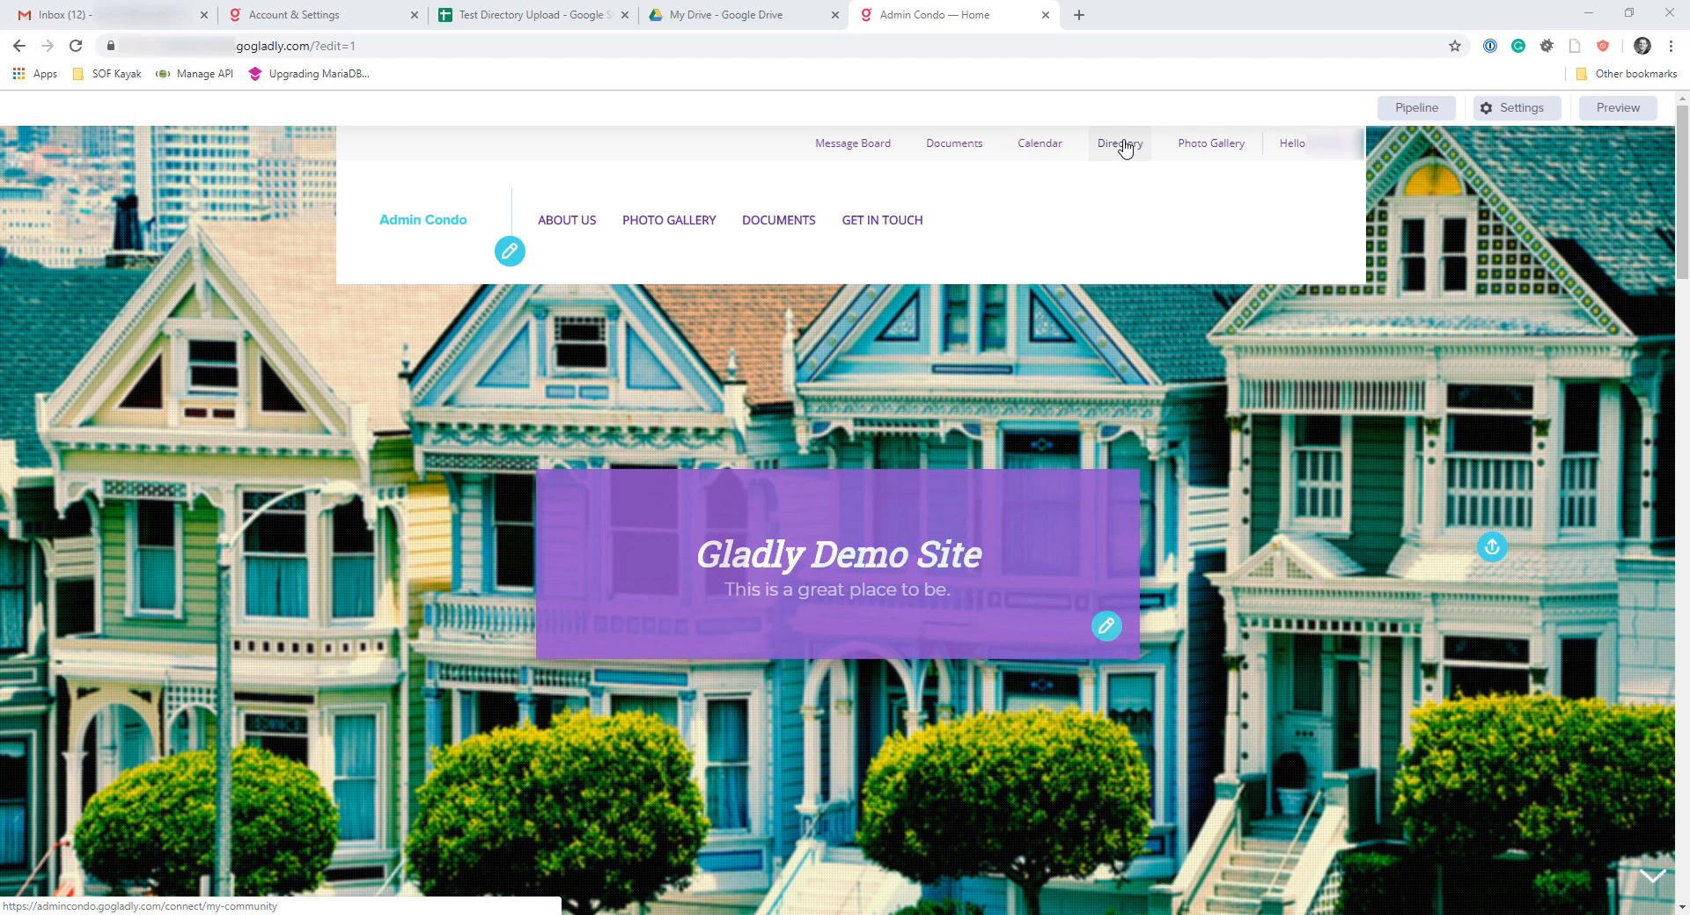
Open the site's Directory and go to its file upload page
click(1124, 146)
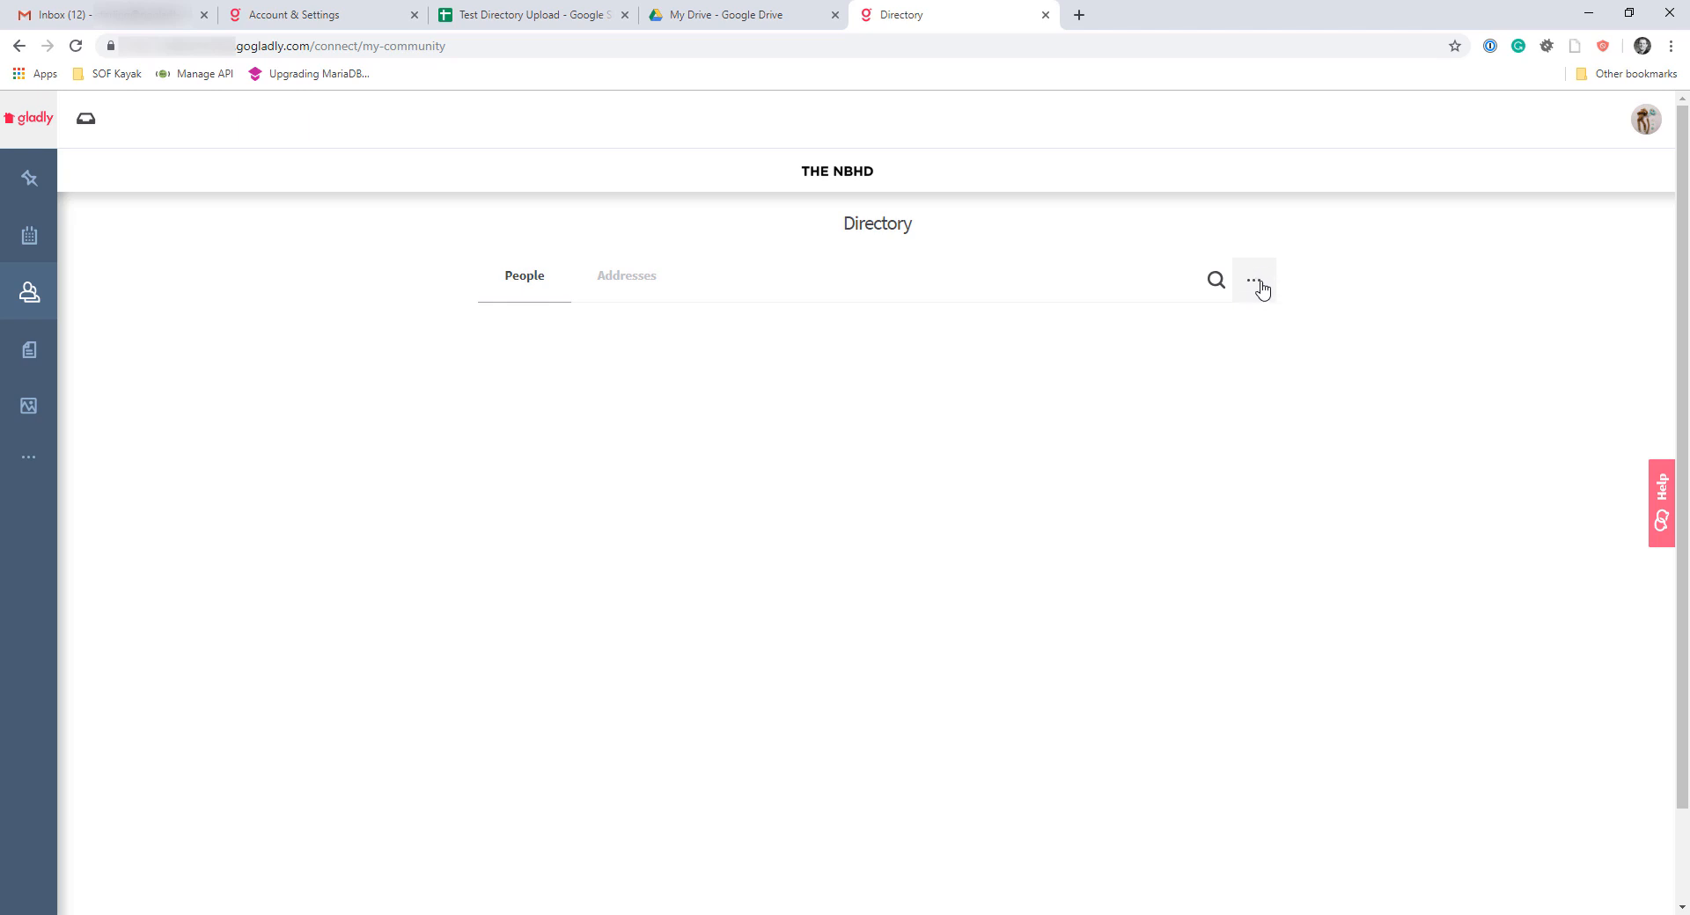
click(1261, 289)
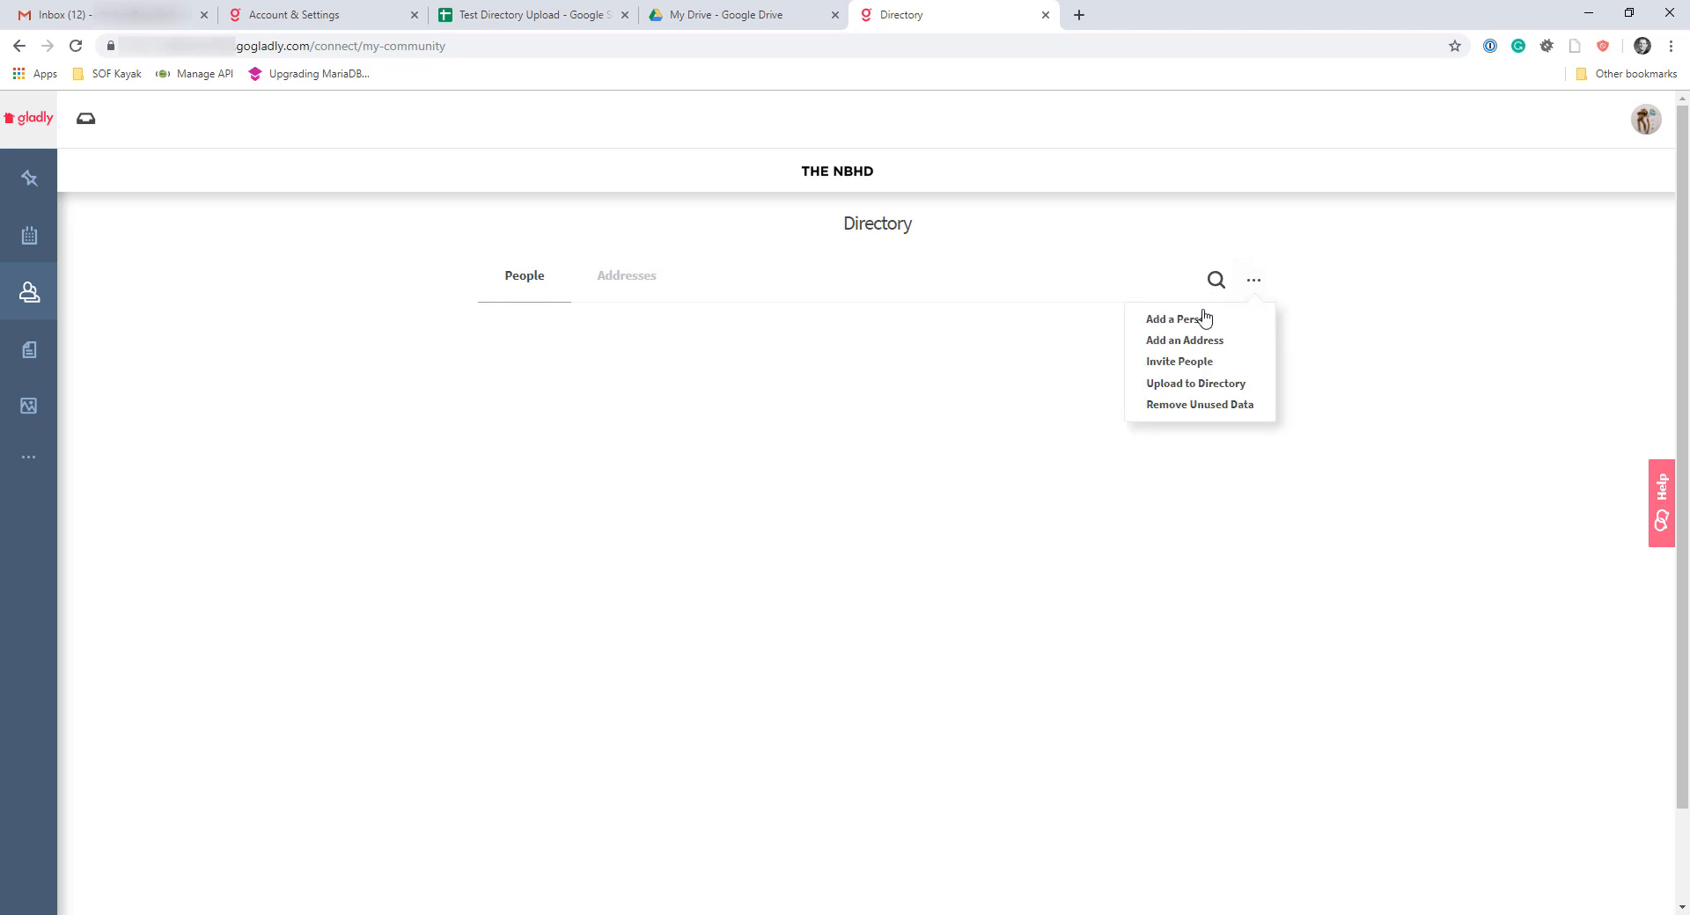
click(1194, 385)
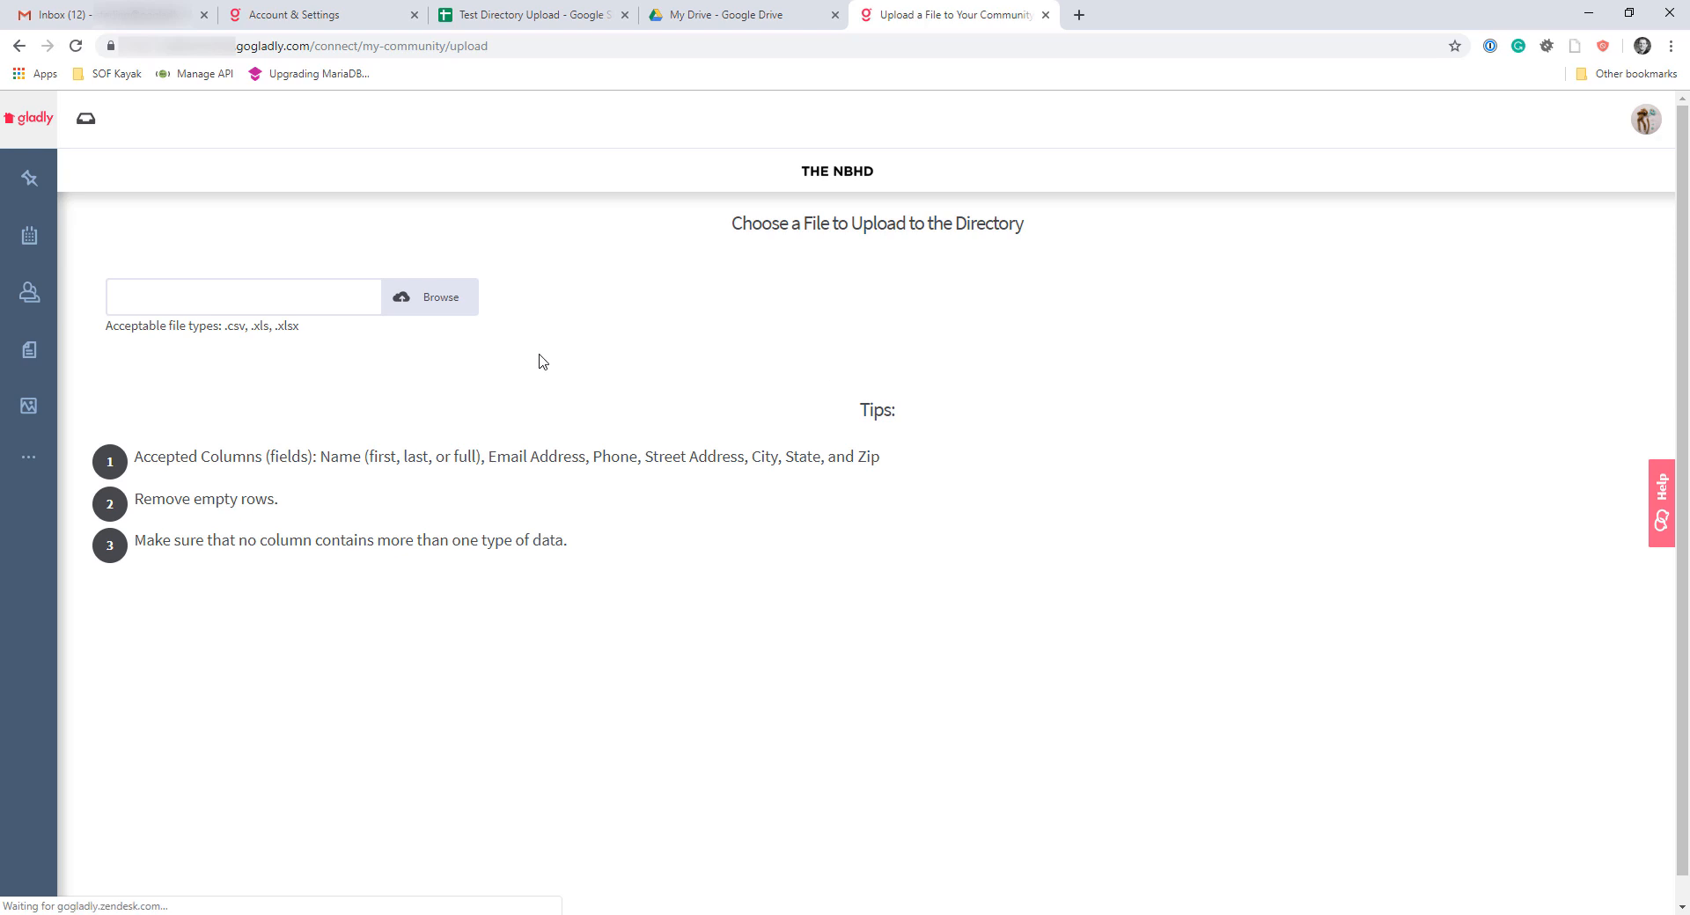
Load the file Test Directory Upload - Sheet1.csv from the Downloads folder for the directory upload
click(436, 299)
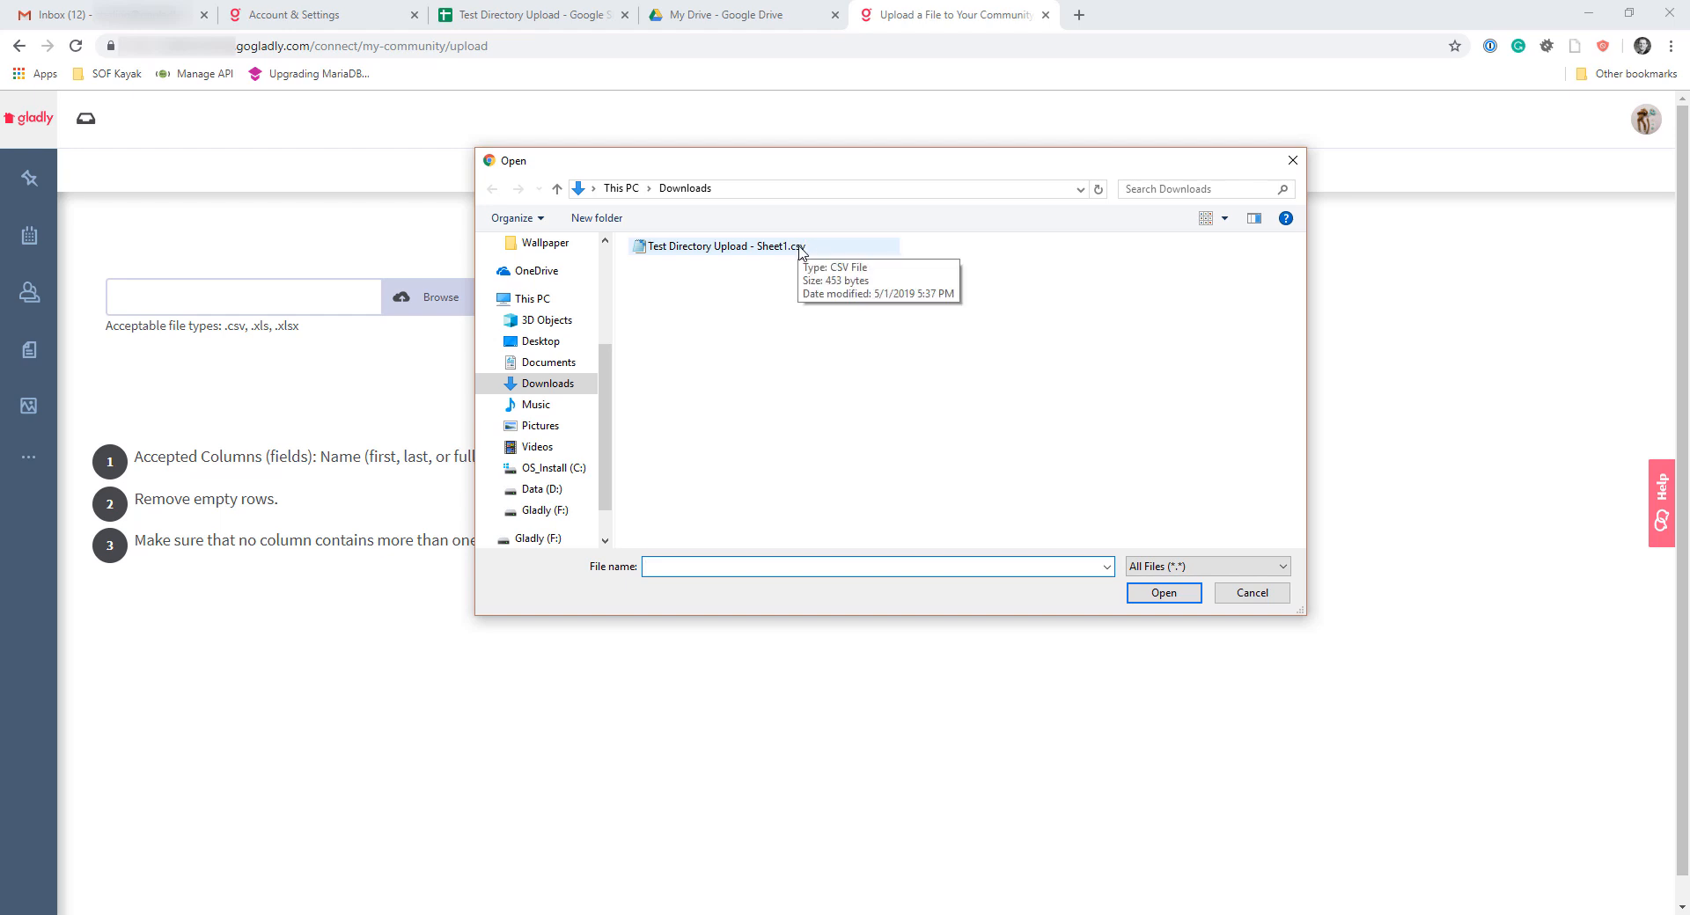
click(788, 250)
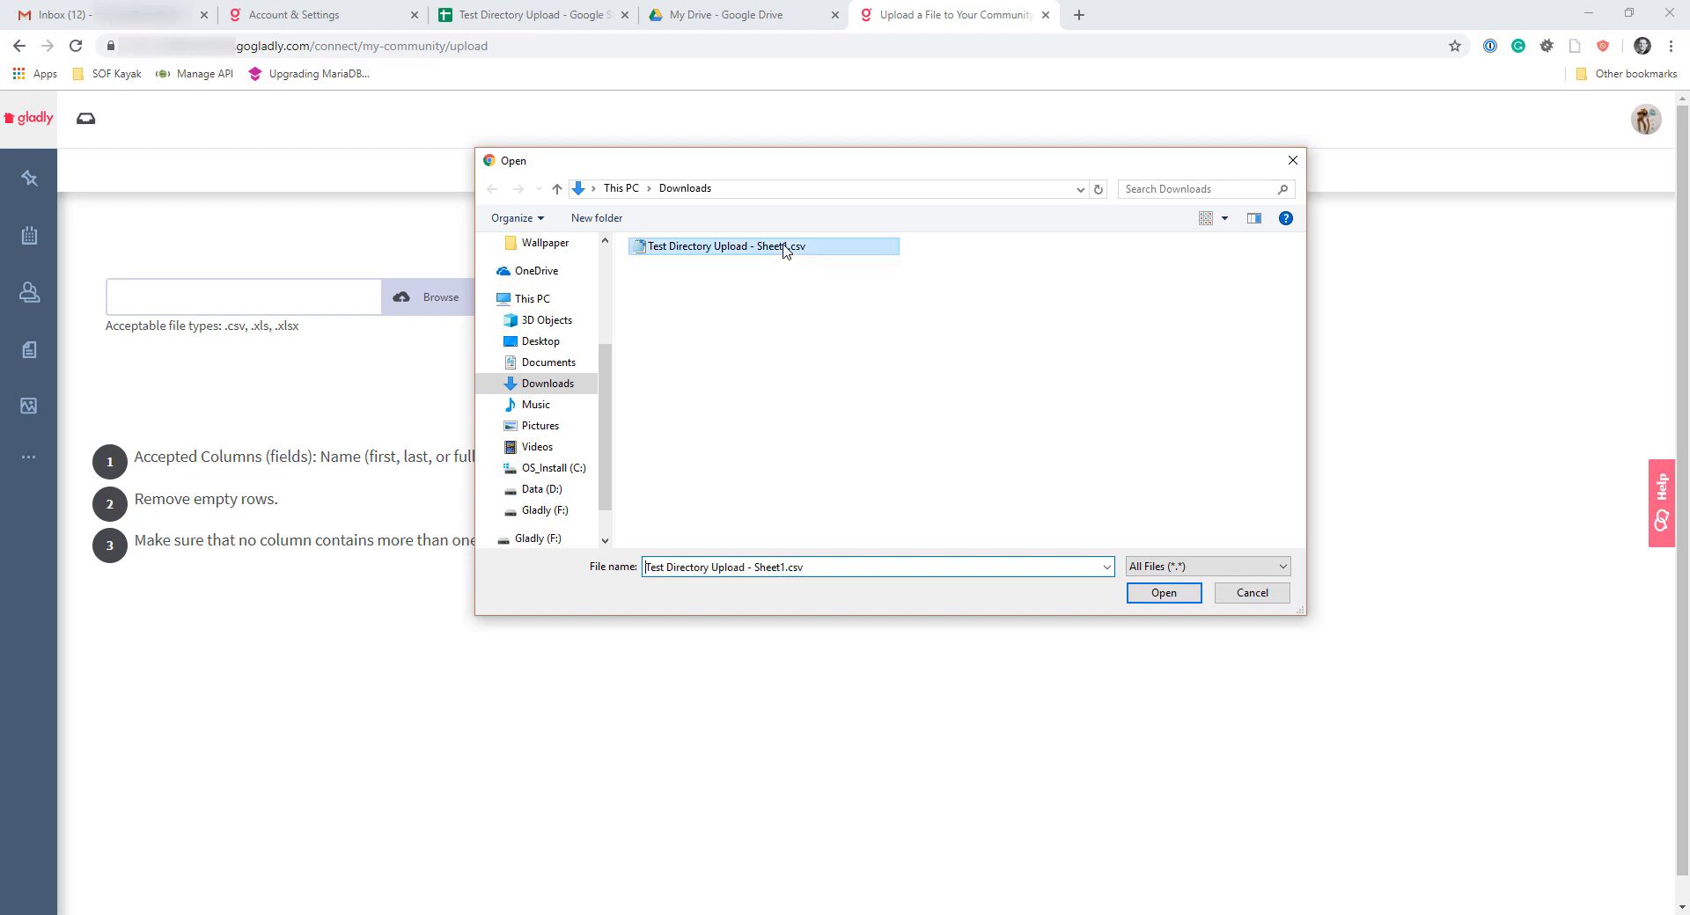
click(1164, 593)
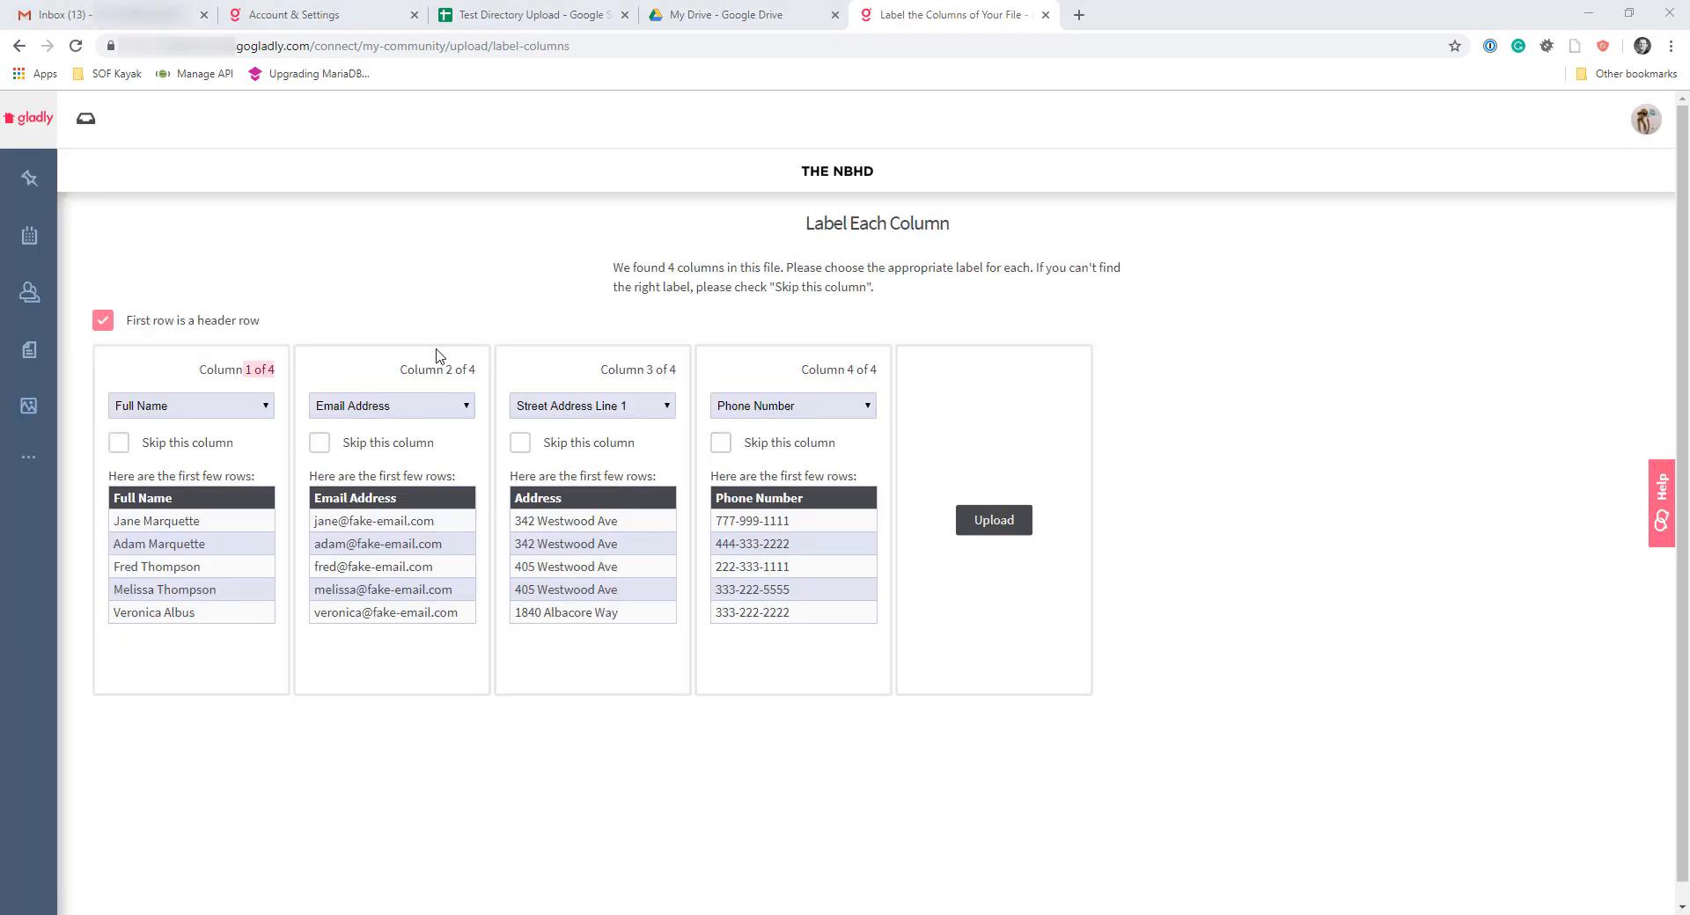
click(349, 331)
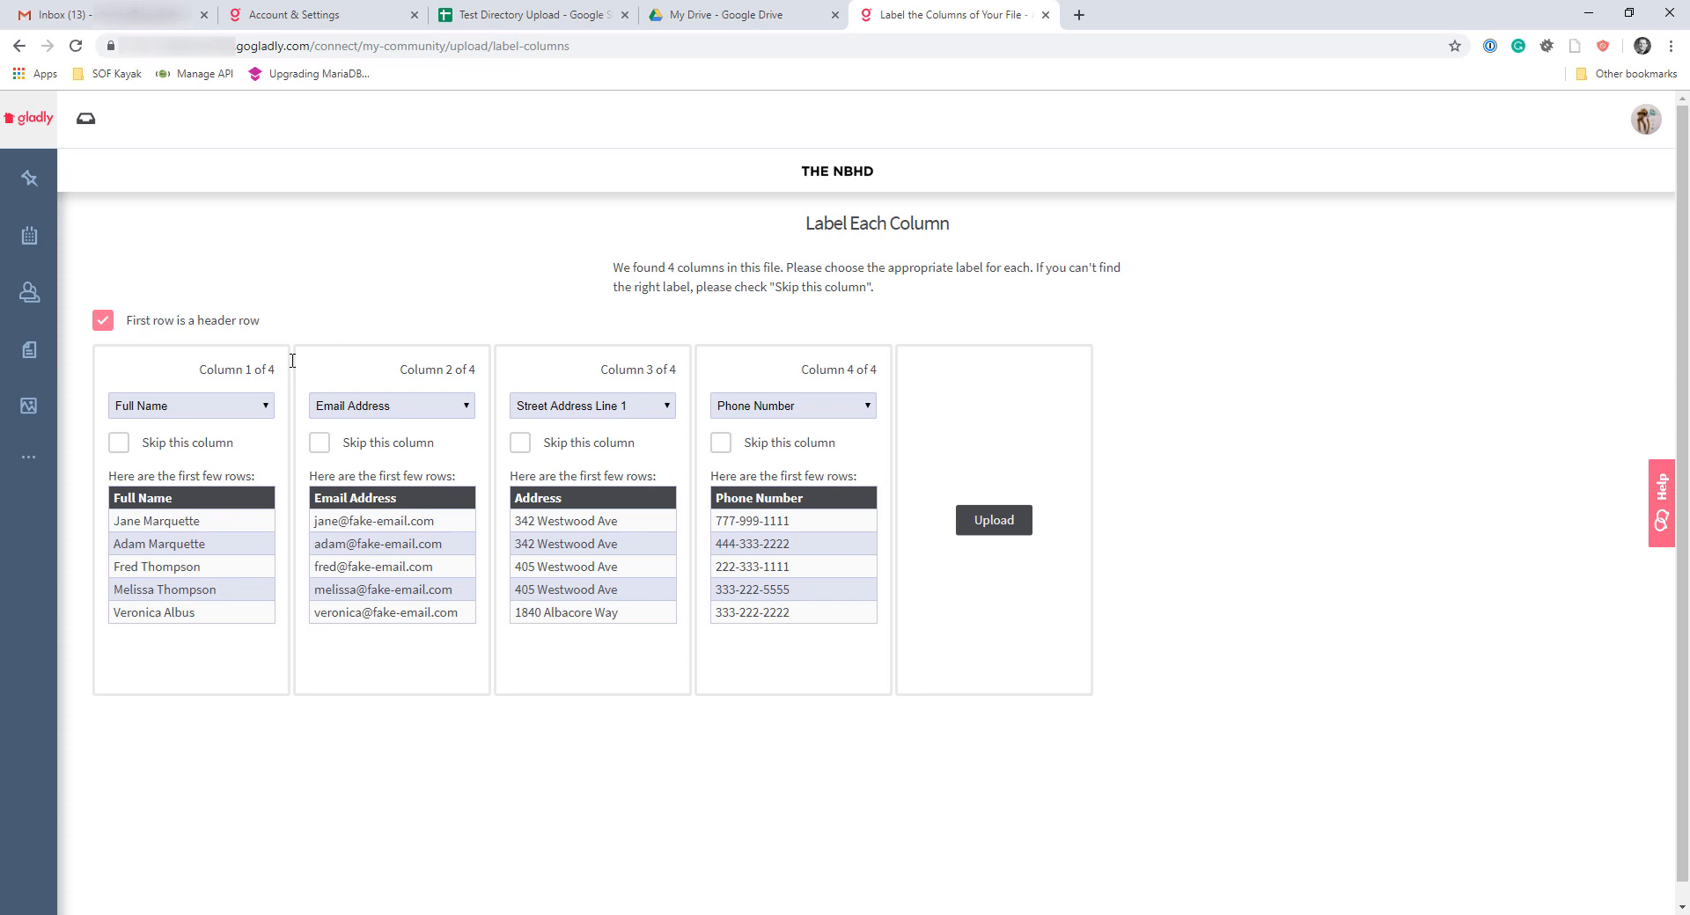
Switch to the Test Directory Upload spreadsheet in Google Sheets and check which file formats it can be downloaded as
click(498, 18)
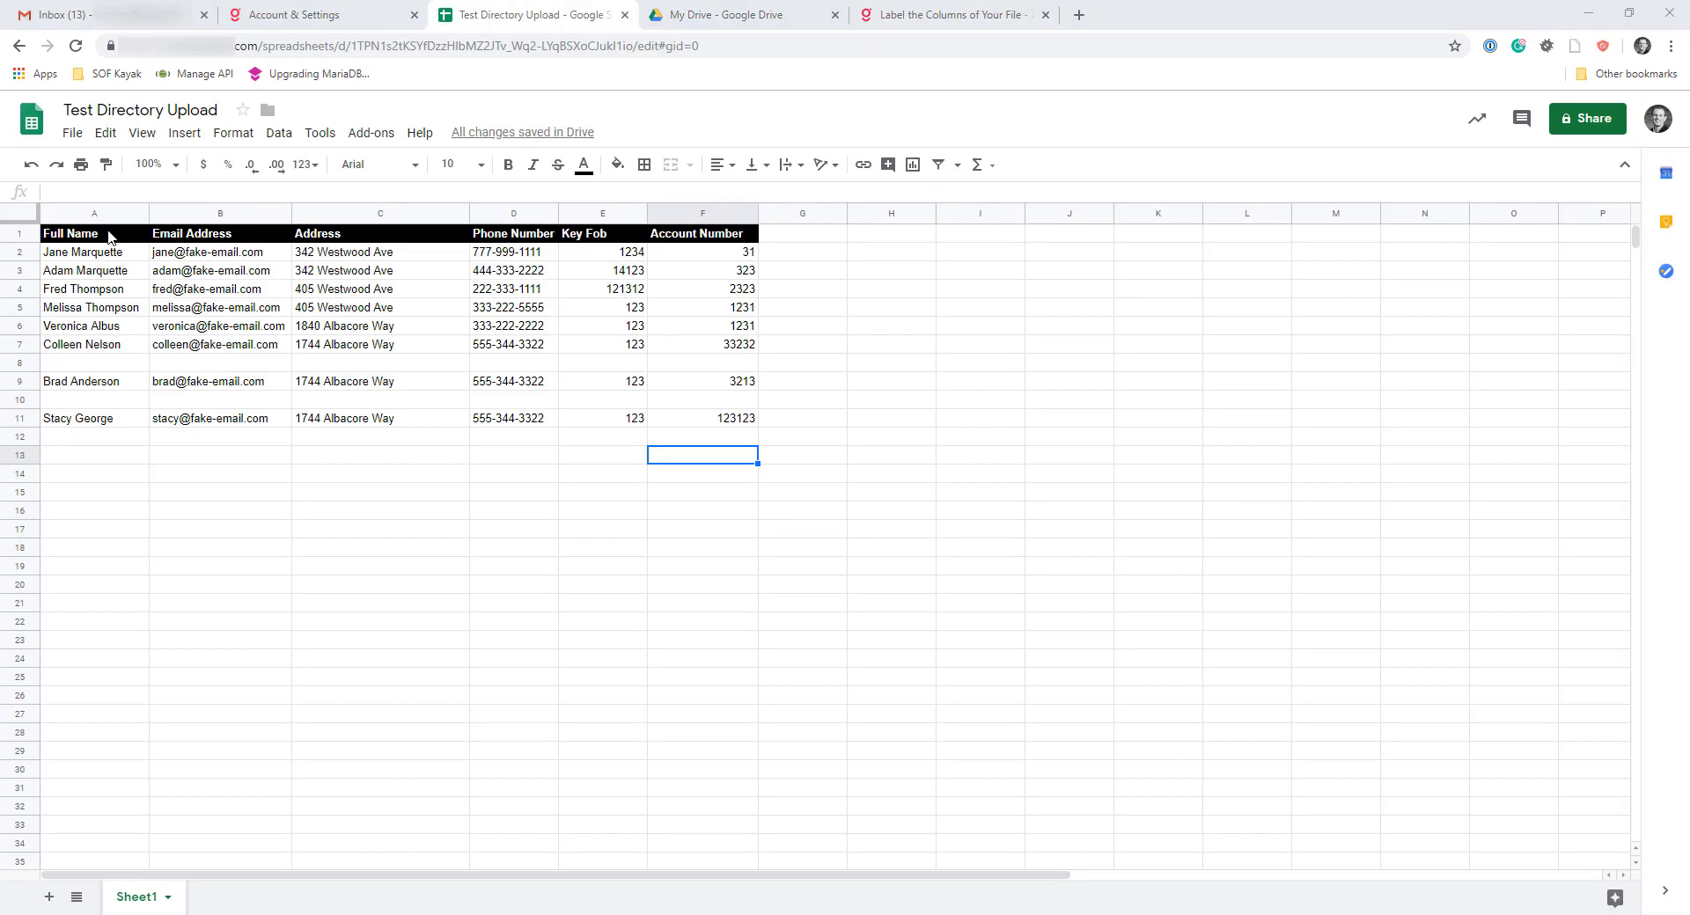
drag(110, 235, 203, 234)
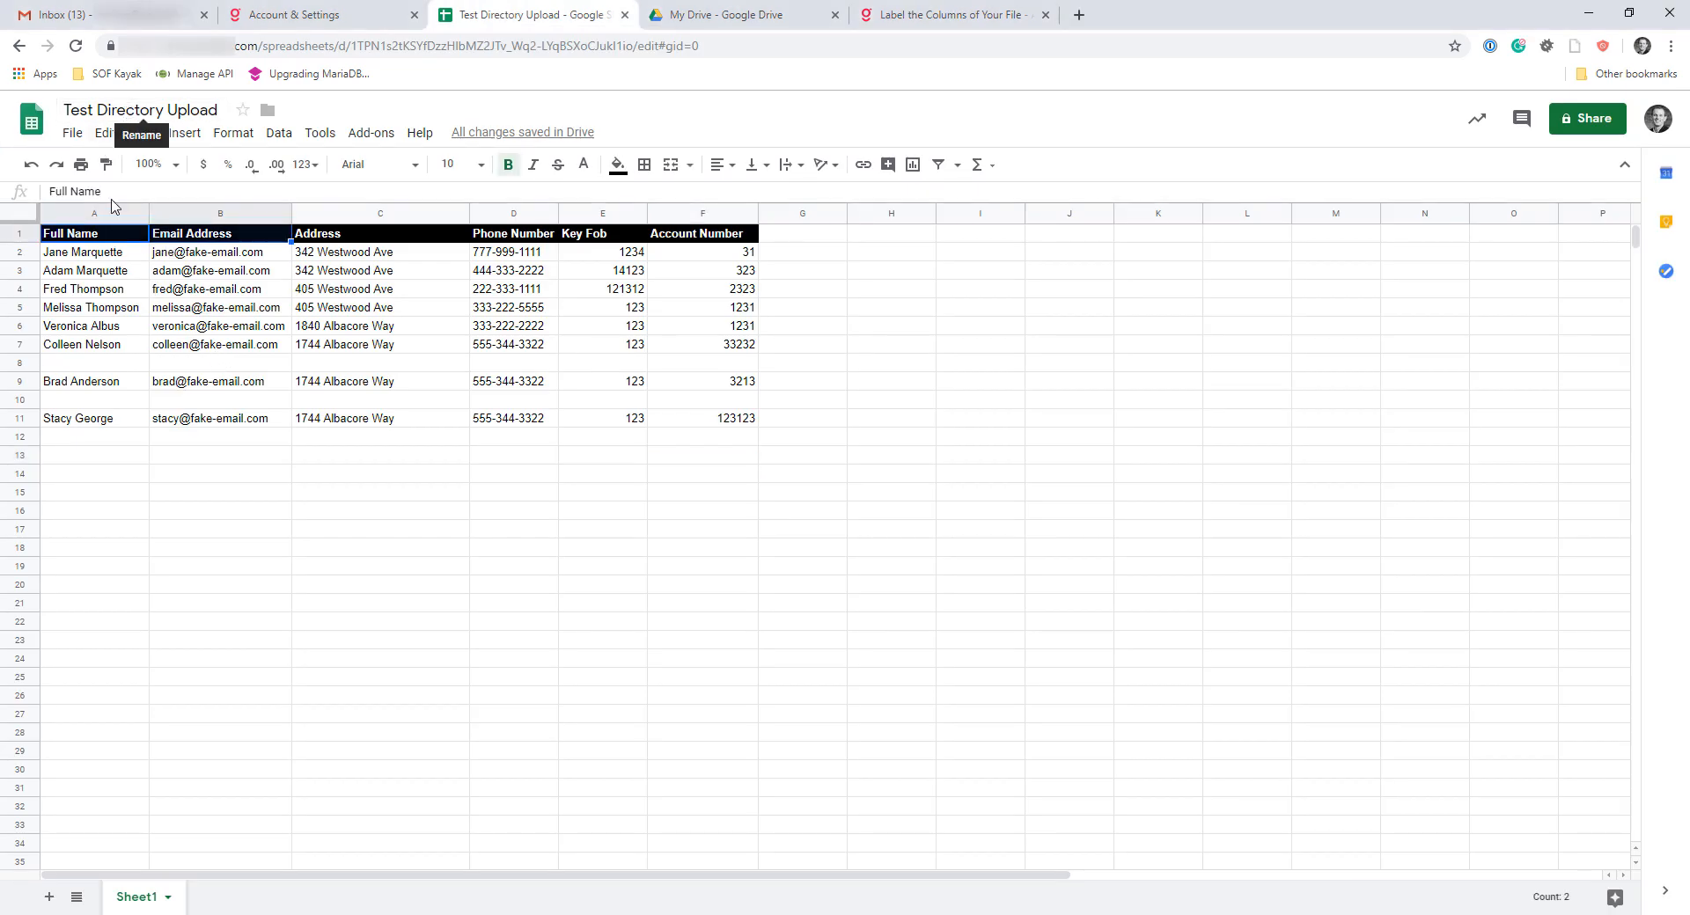
click(73, 134)
mouse_move(142, 336)
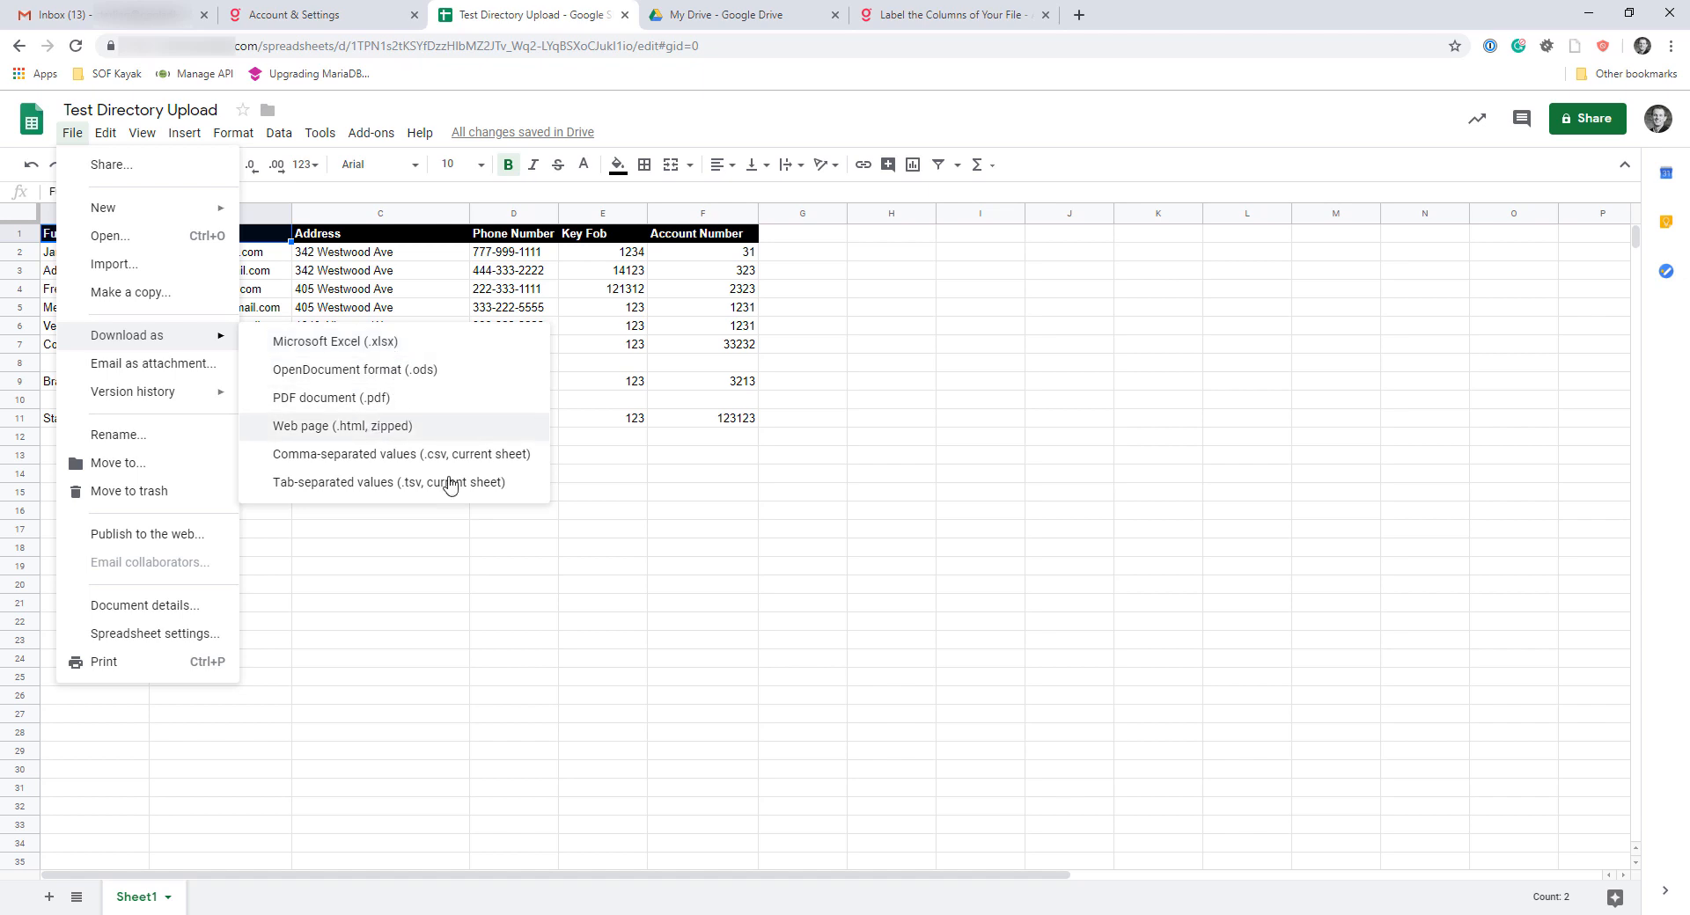
click(589, 477)
Select the whole directory table, including its header row, to review how the data is laid out
drag(107, 234, 690, 421)
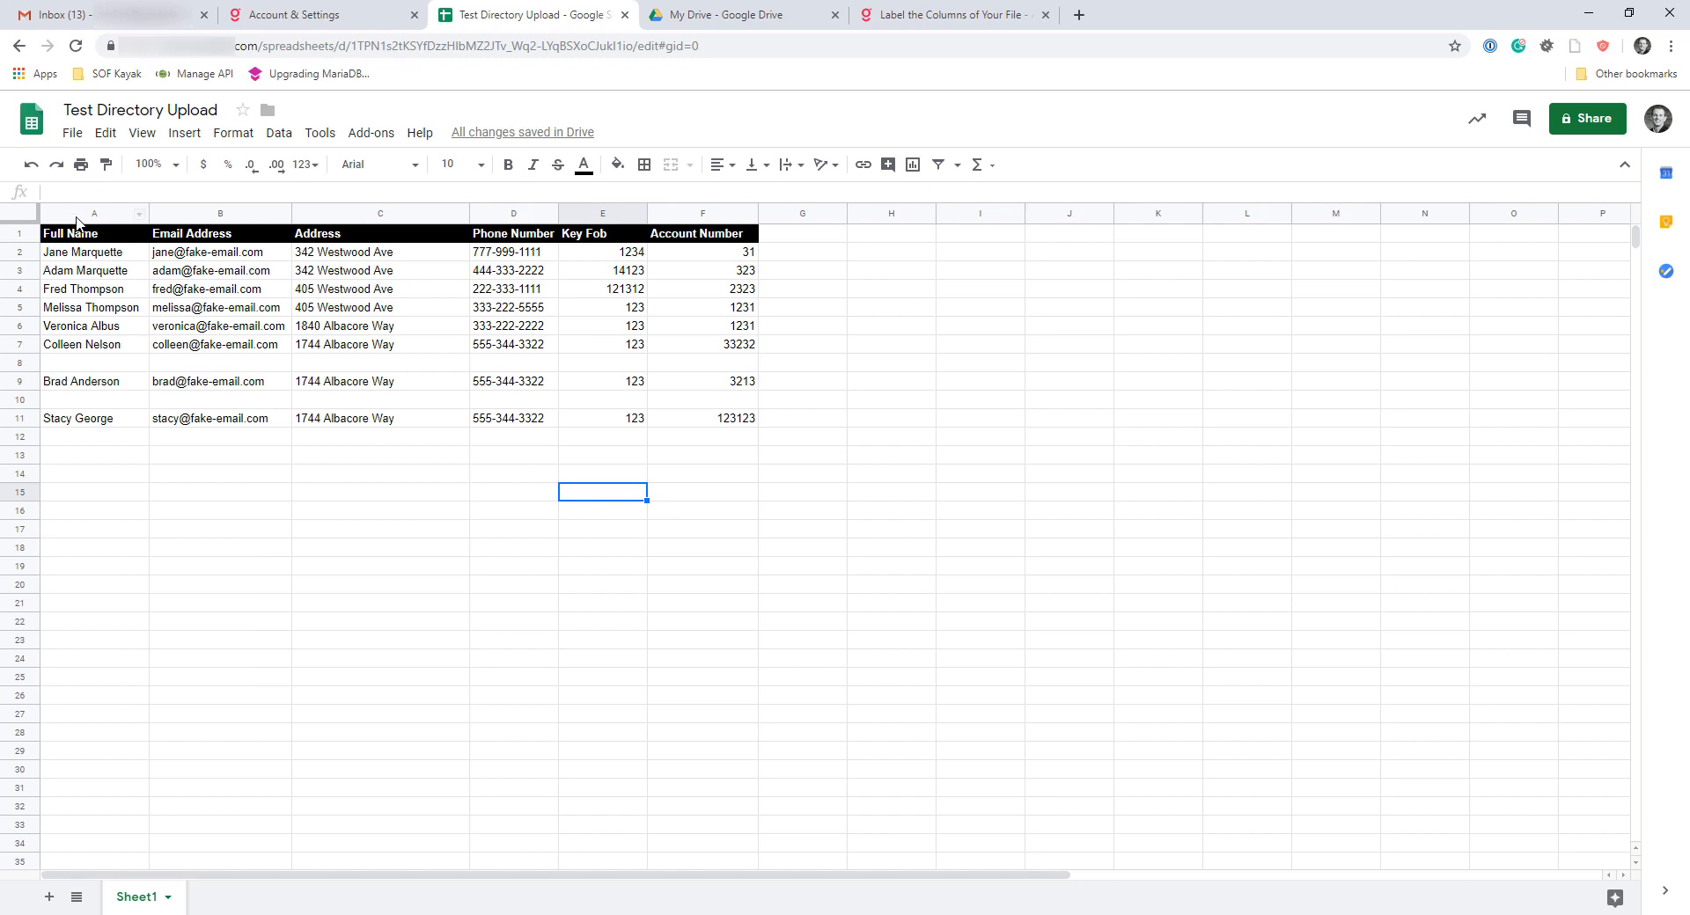
drag(83, 234, 699, 424)
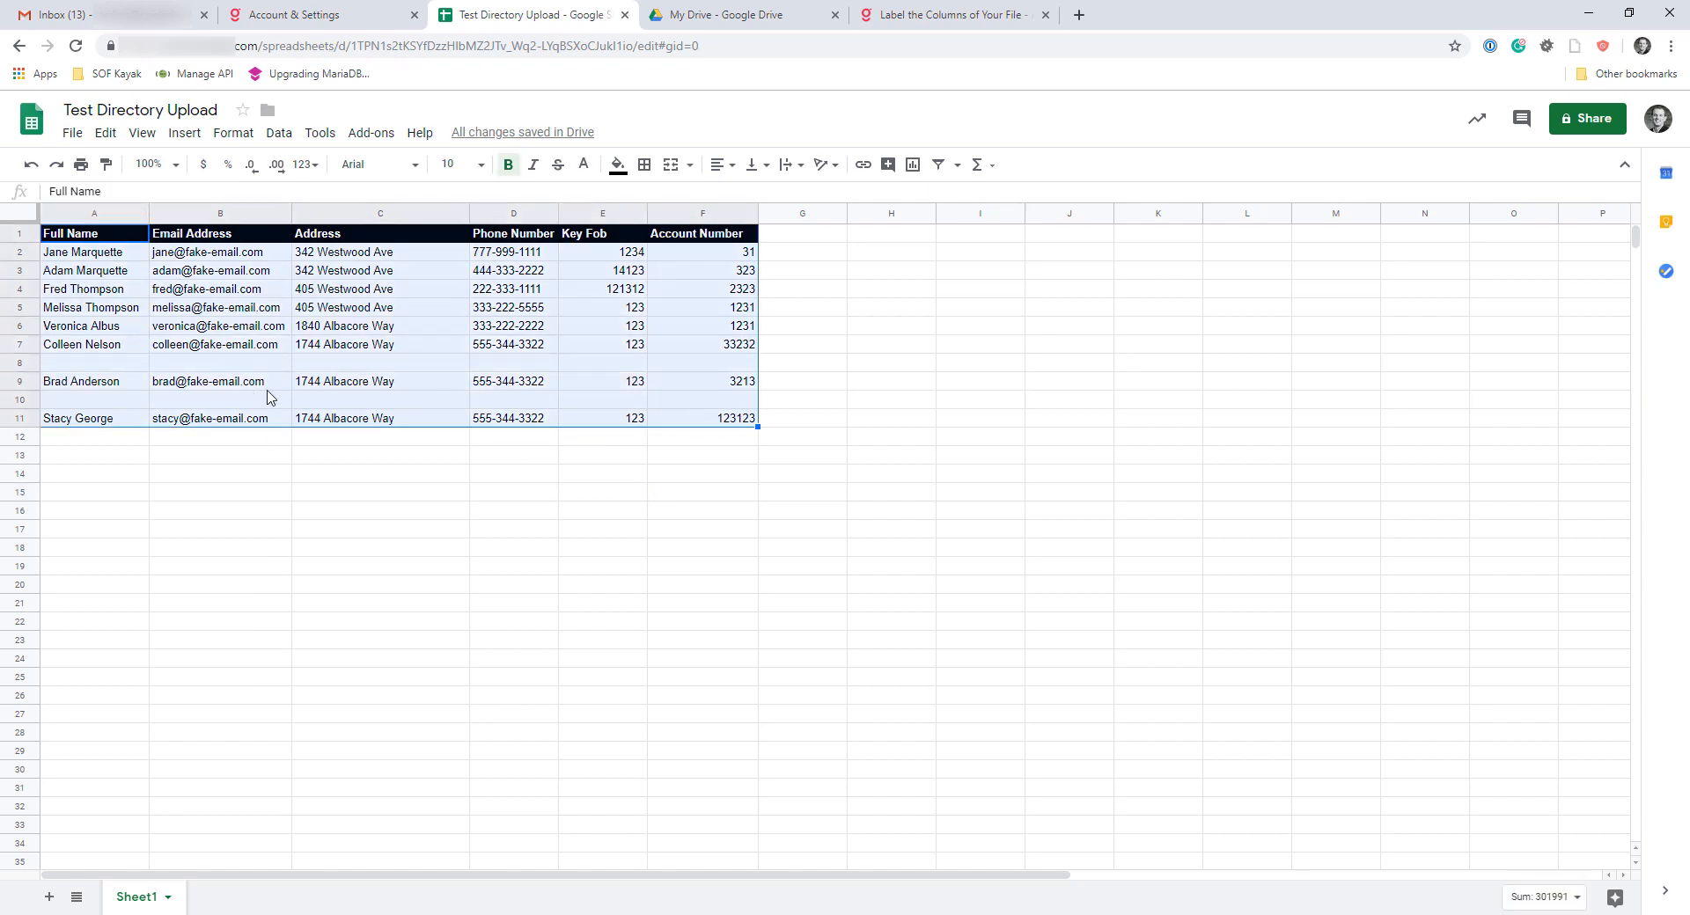
click(233, 455)
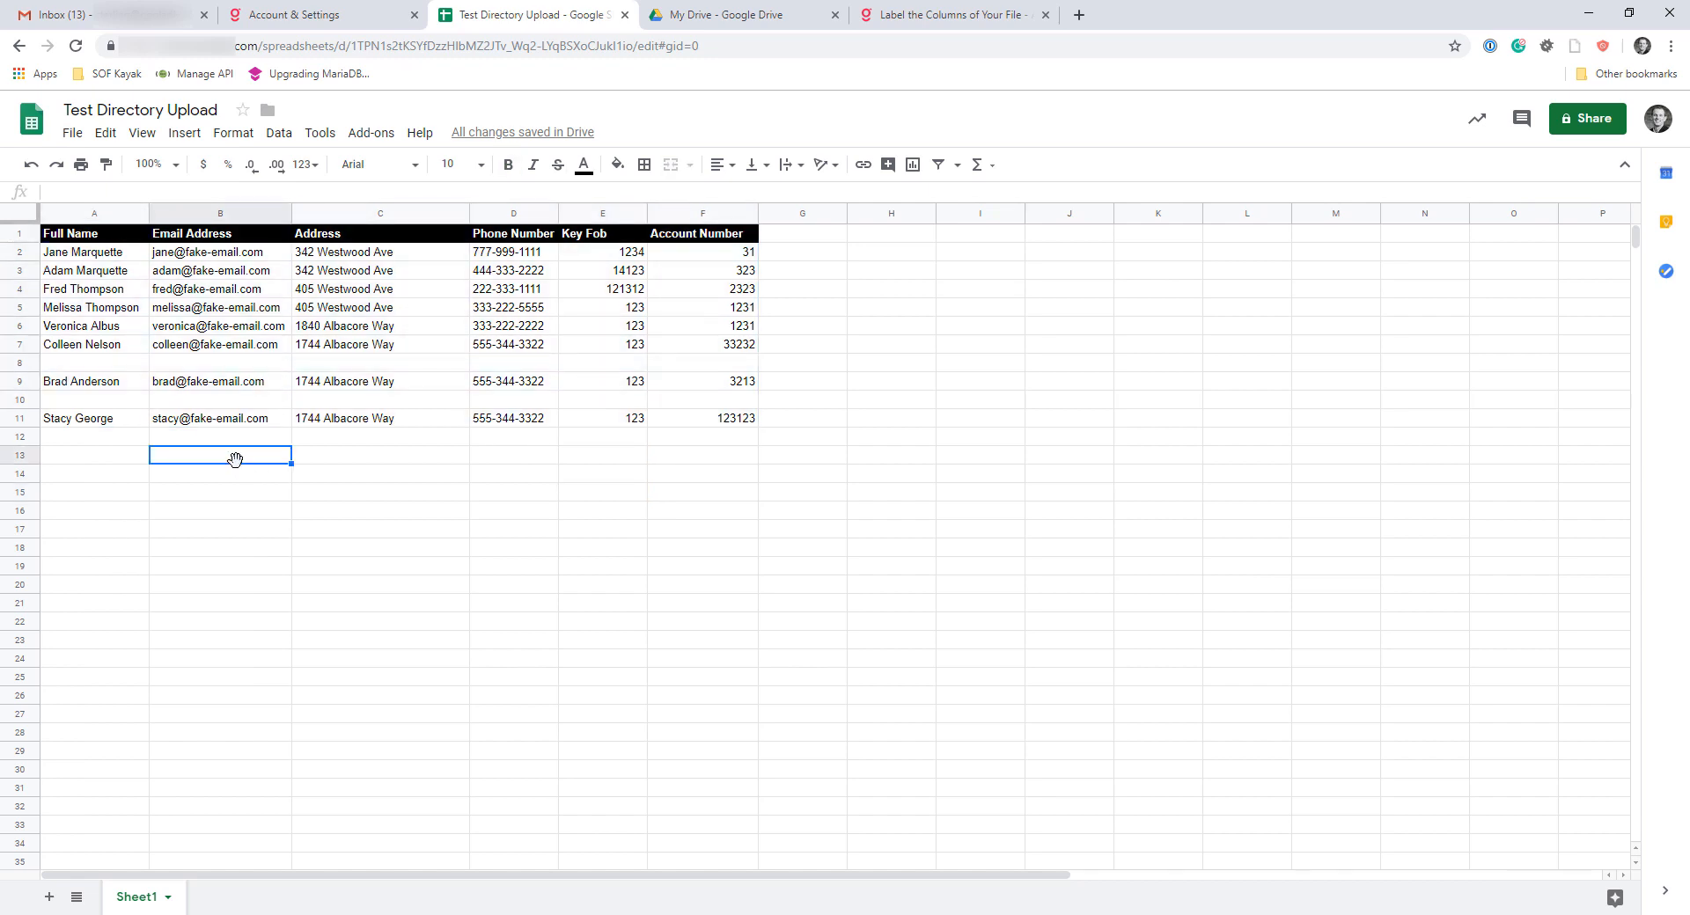
Insert a blank column before the Full Name column and delete it again
click(84, 212)
right_click(84, 208)
click(132, 355)
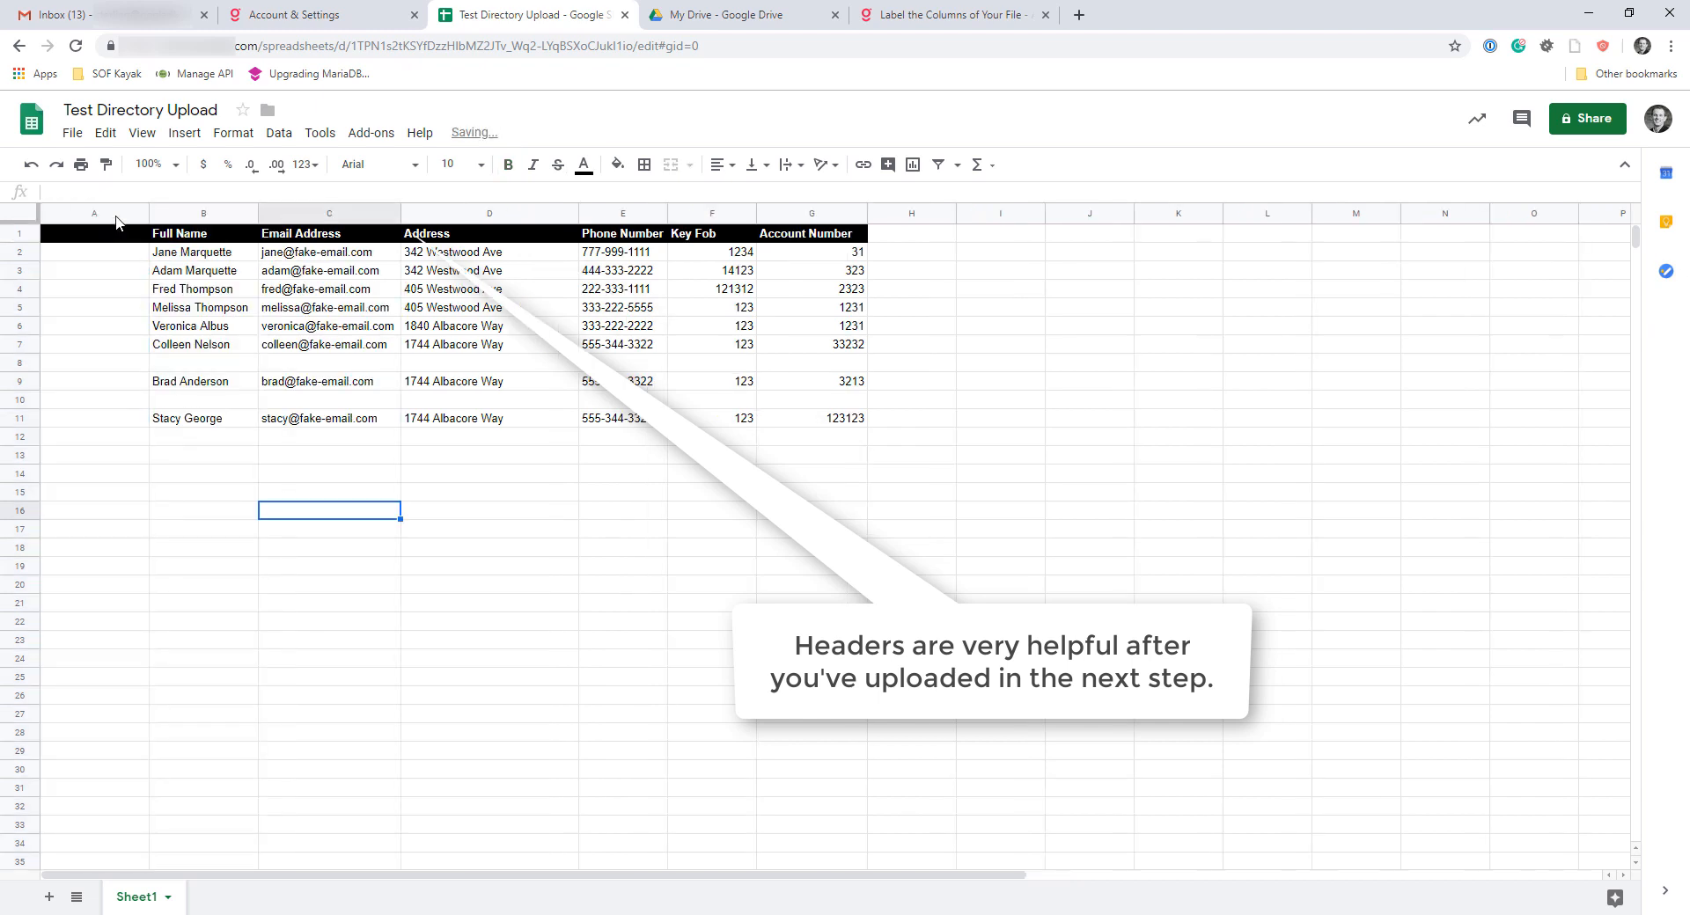
click(95, 214)
right_click(95, 215)
click(145, 418)
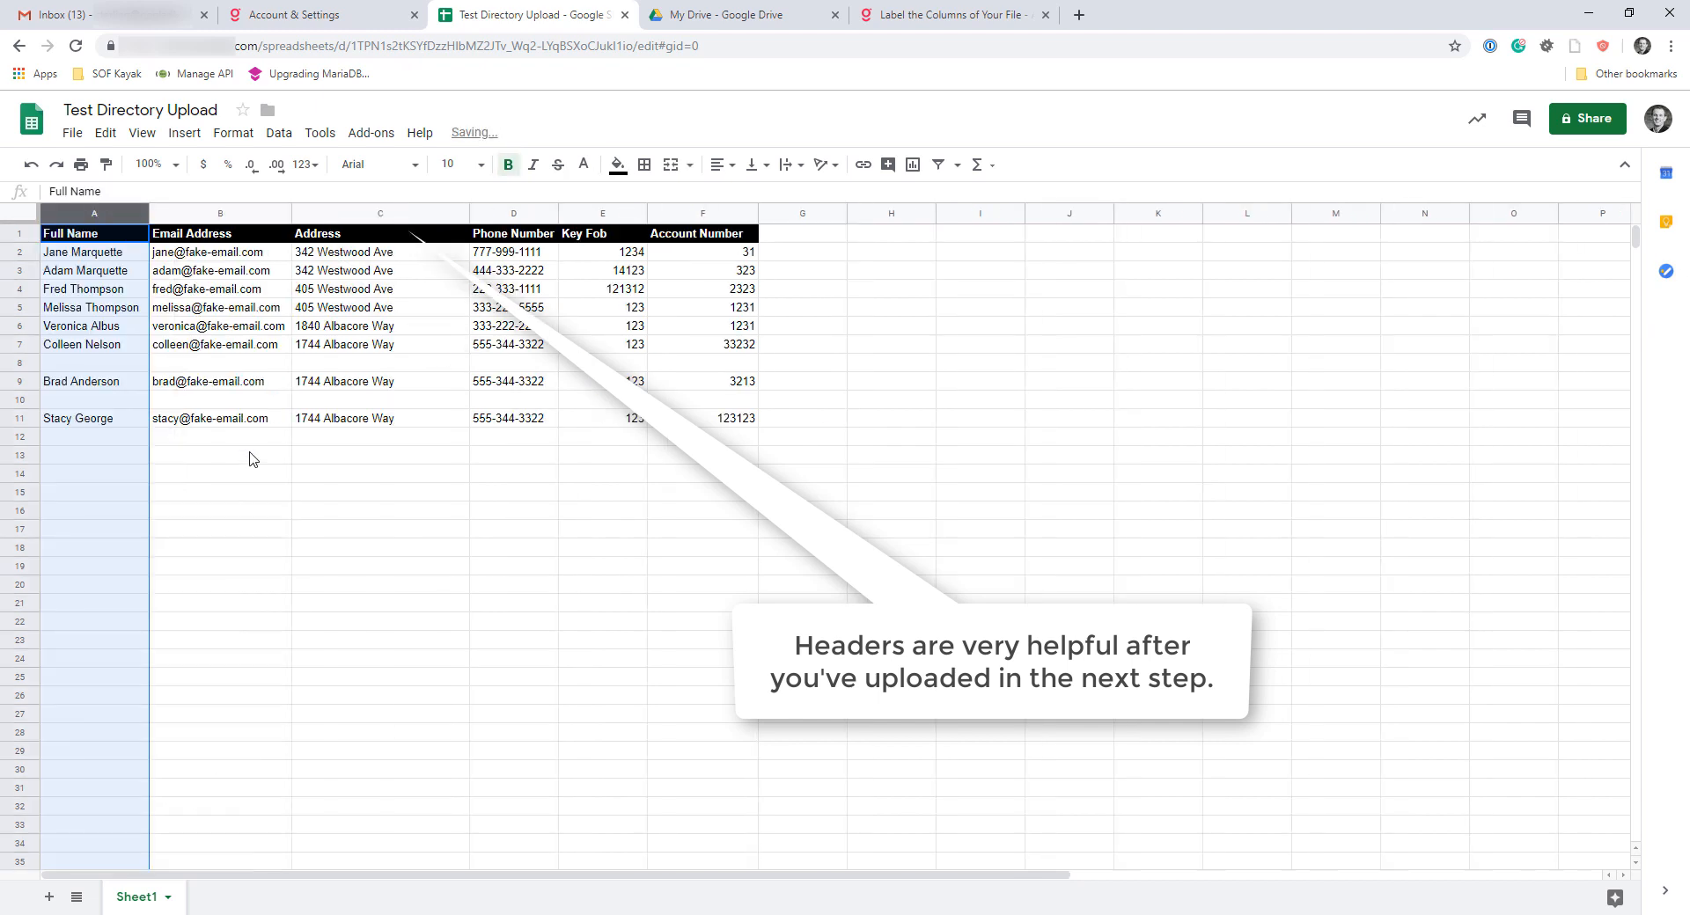
click(251, 456)
Delete the blank rows 8 and 10 between the directory entries
click(29, 364)
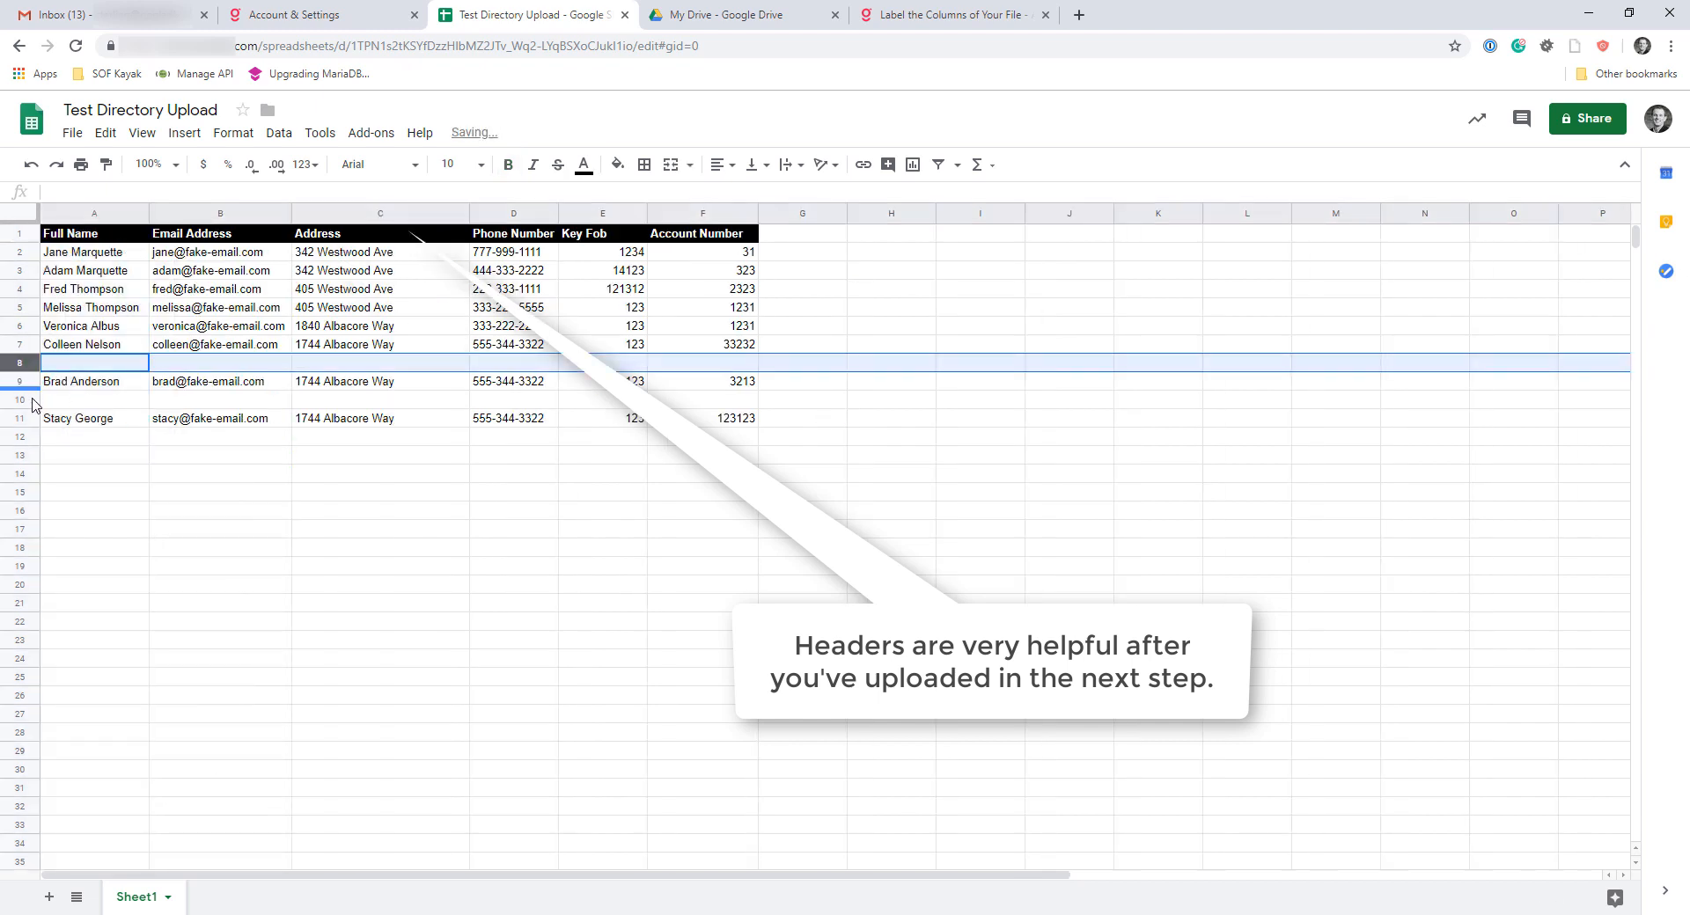
click(29, 398)
click(132, 478)
right_click(29, 363)
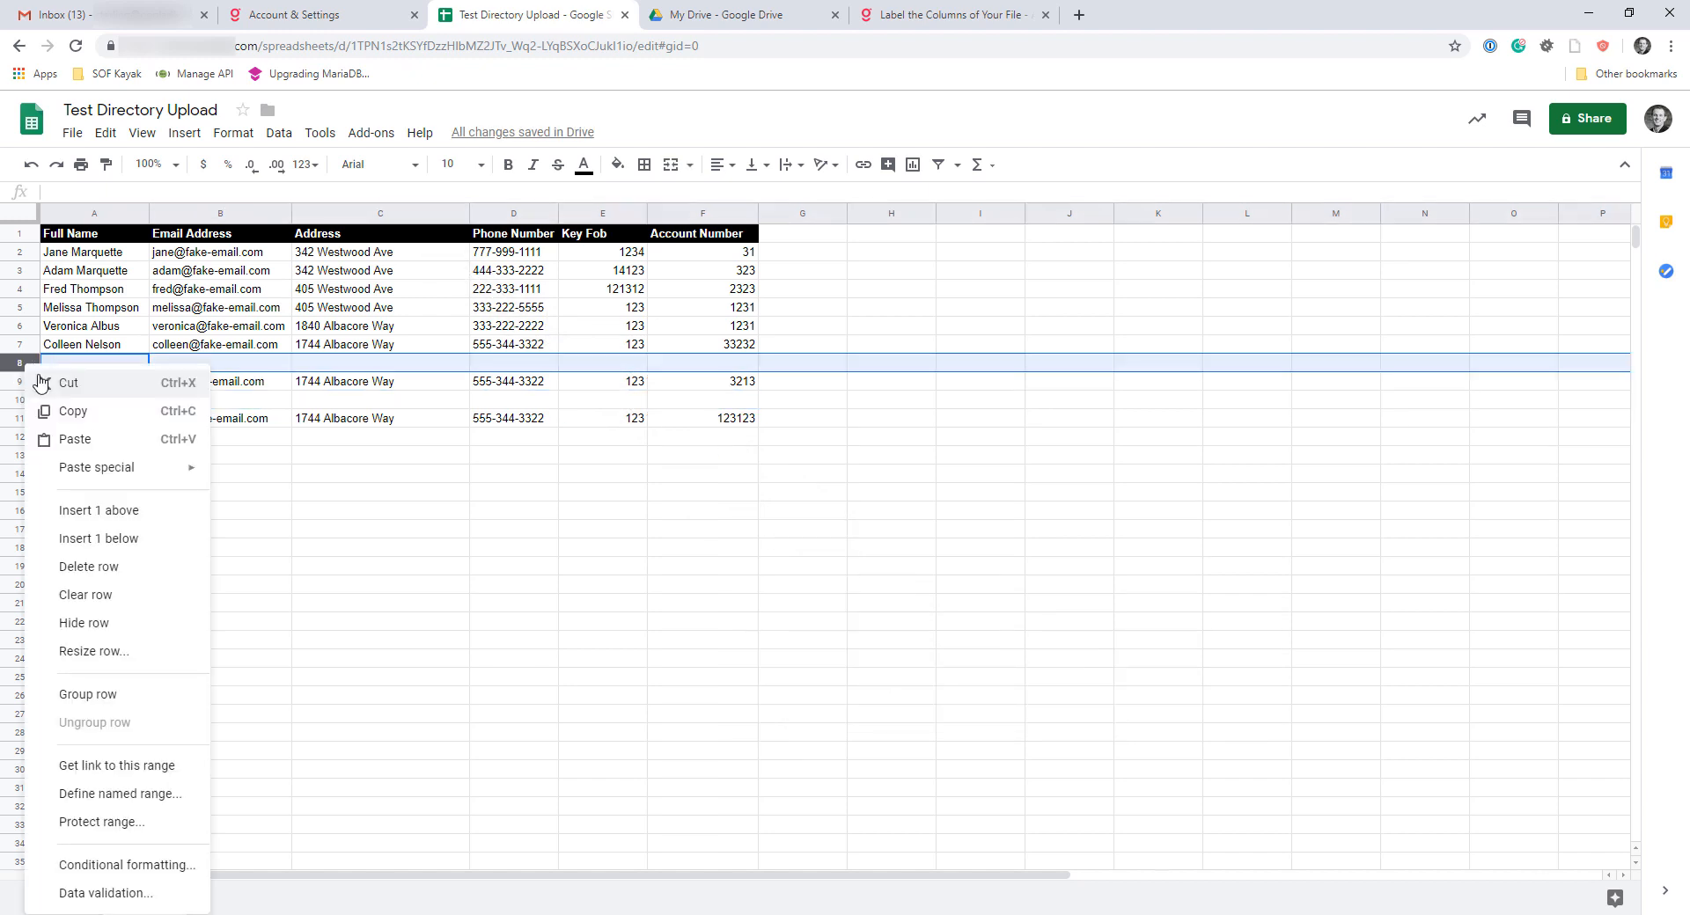
click(88, 565)
click(32, 381)
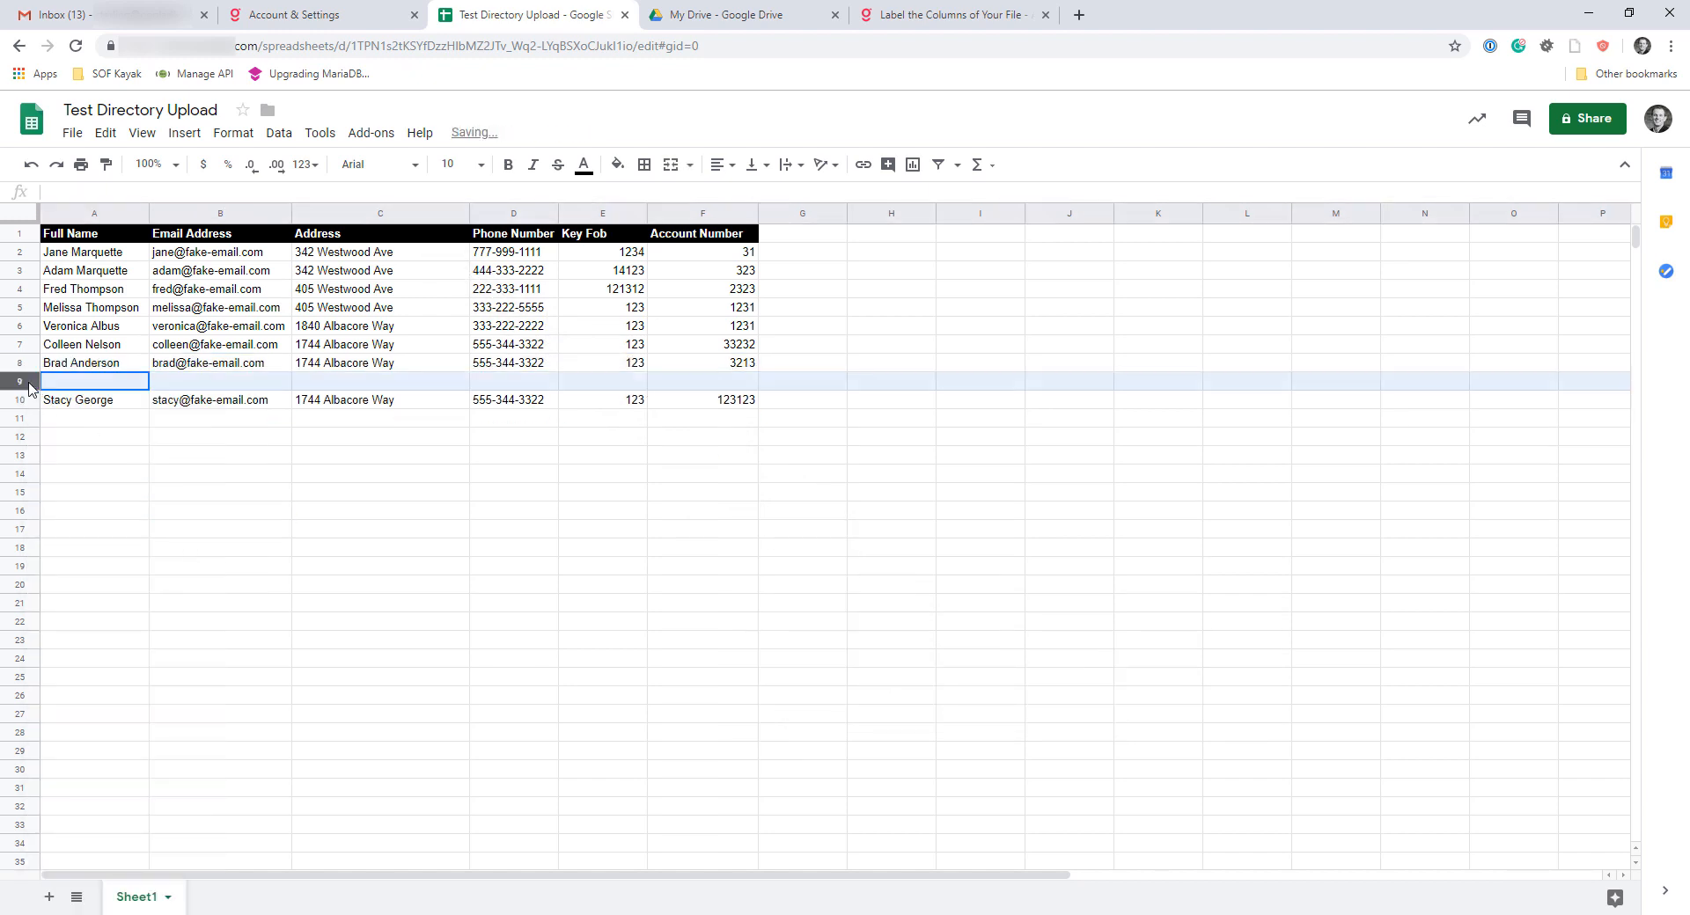
right_click(32, 381)
click(105, 585)
click(302, 564)
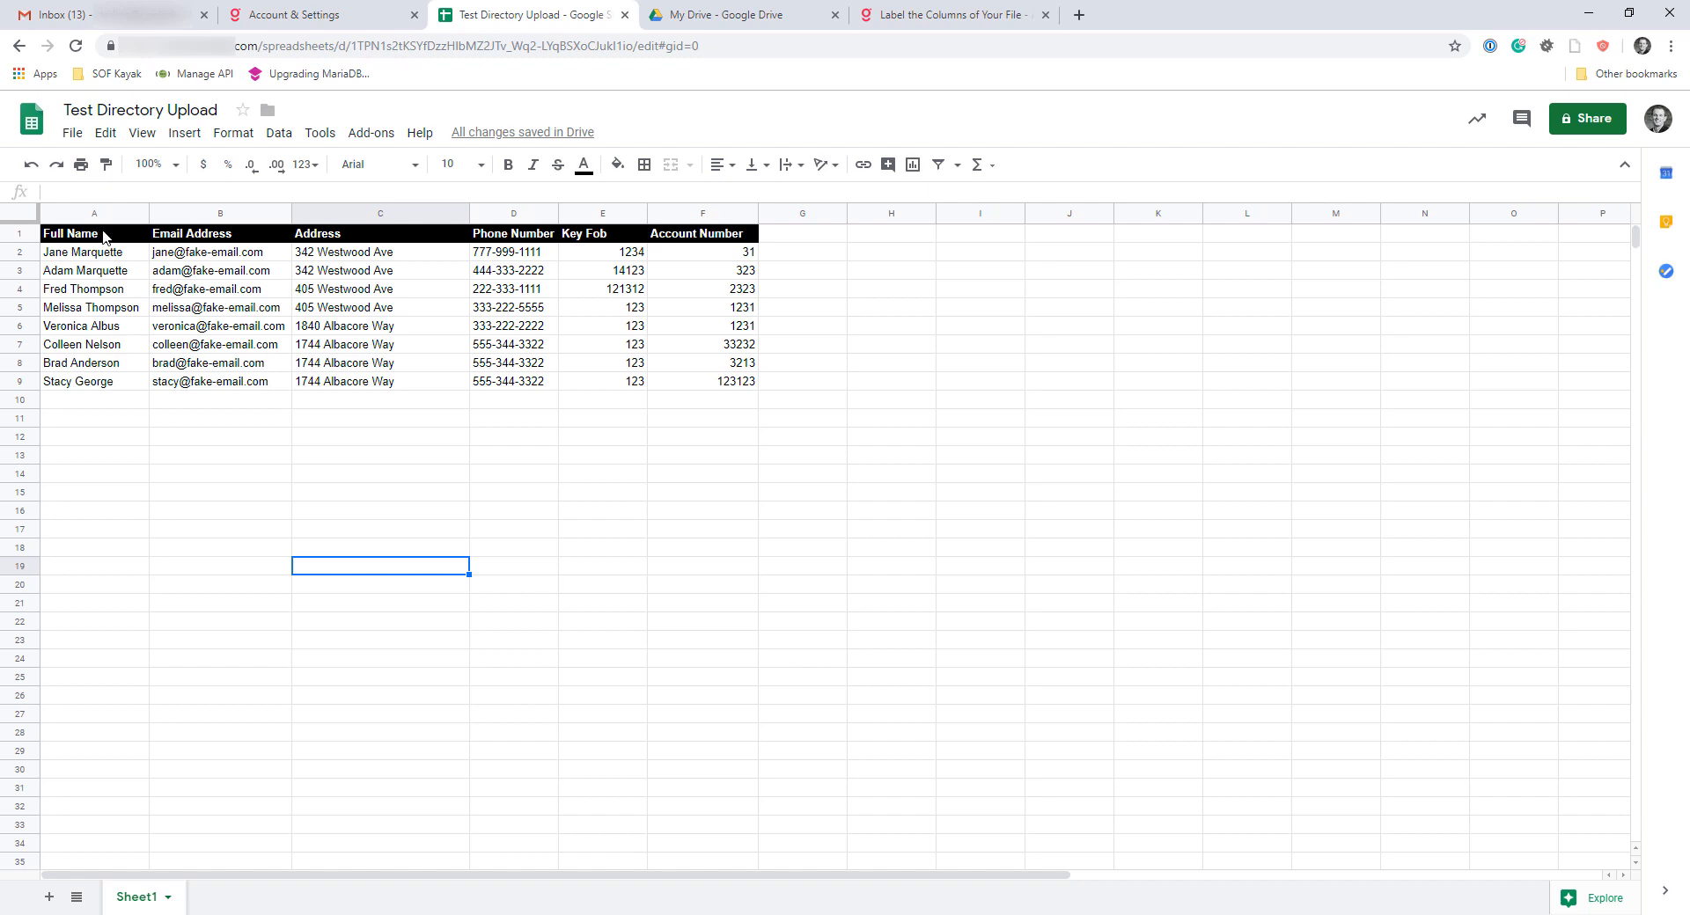
Try moving the Address column ahead of the Email Address column
drag(104, 236, 227, 386)
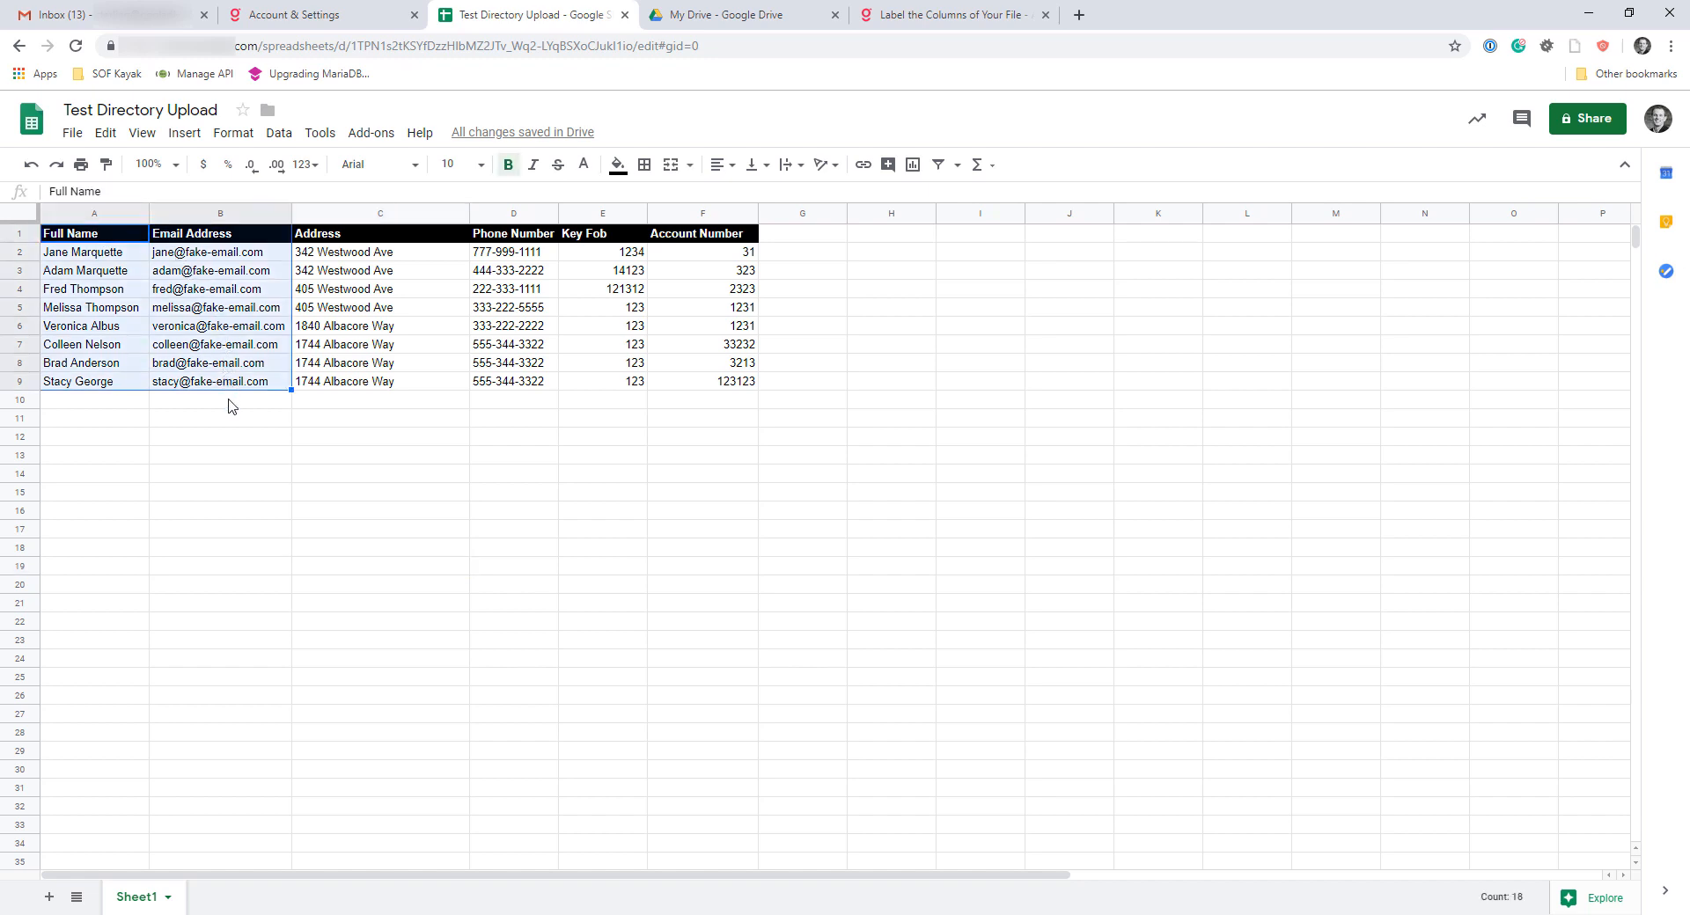
click(85, 239)
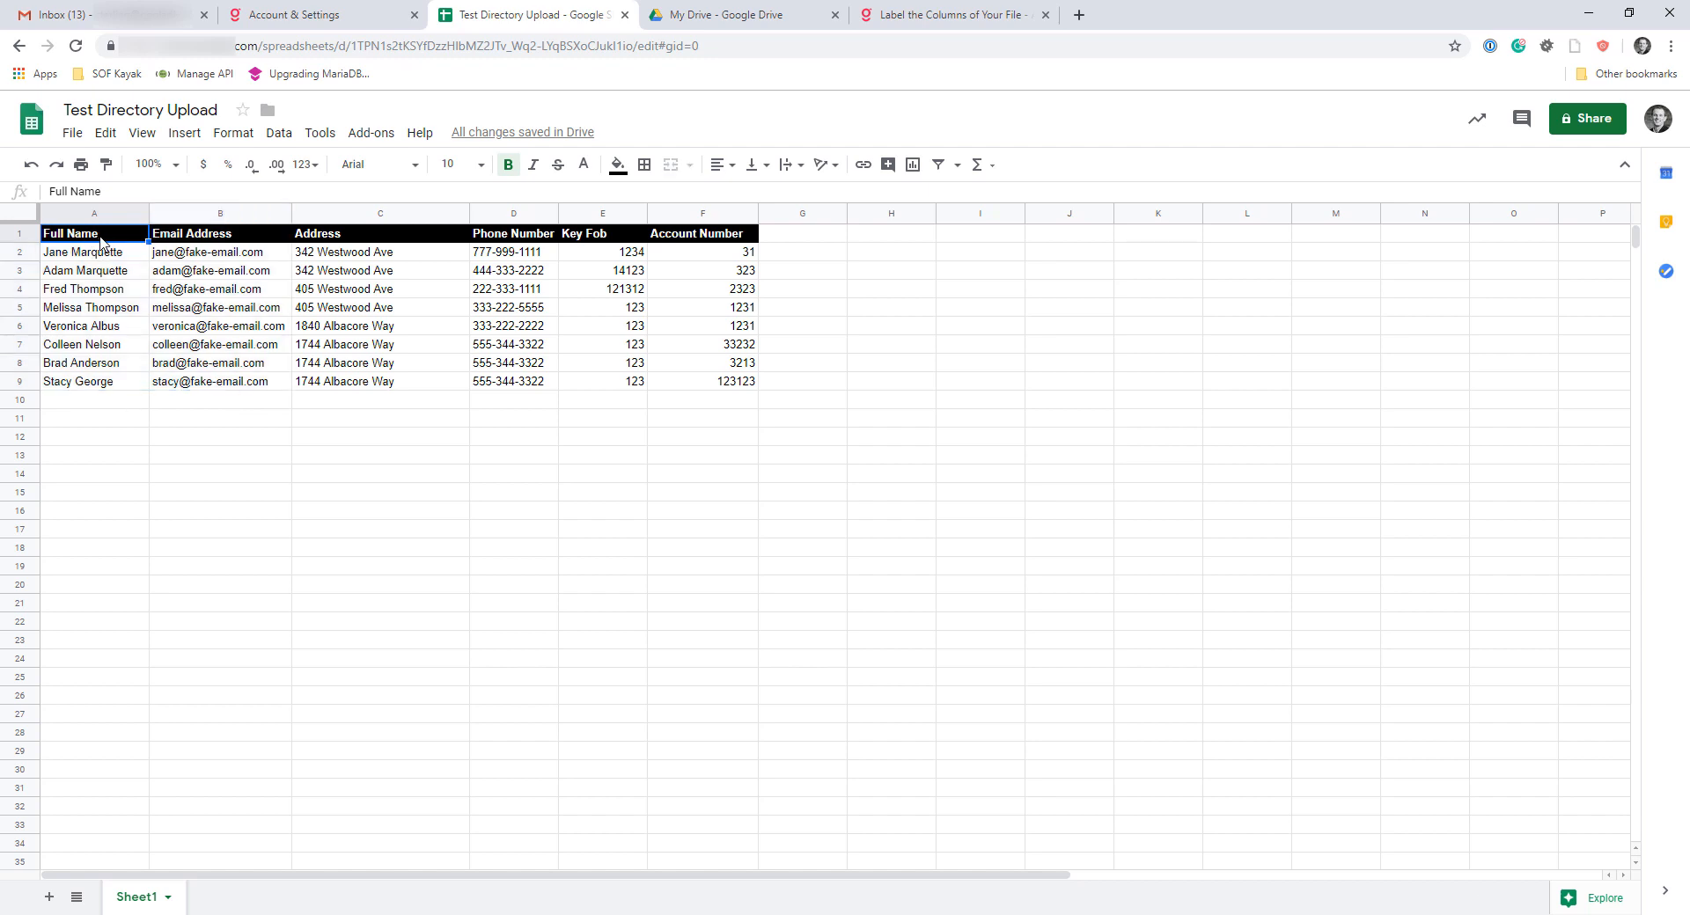
click(188, 216)
drag(359, 213, 334, 268)
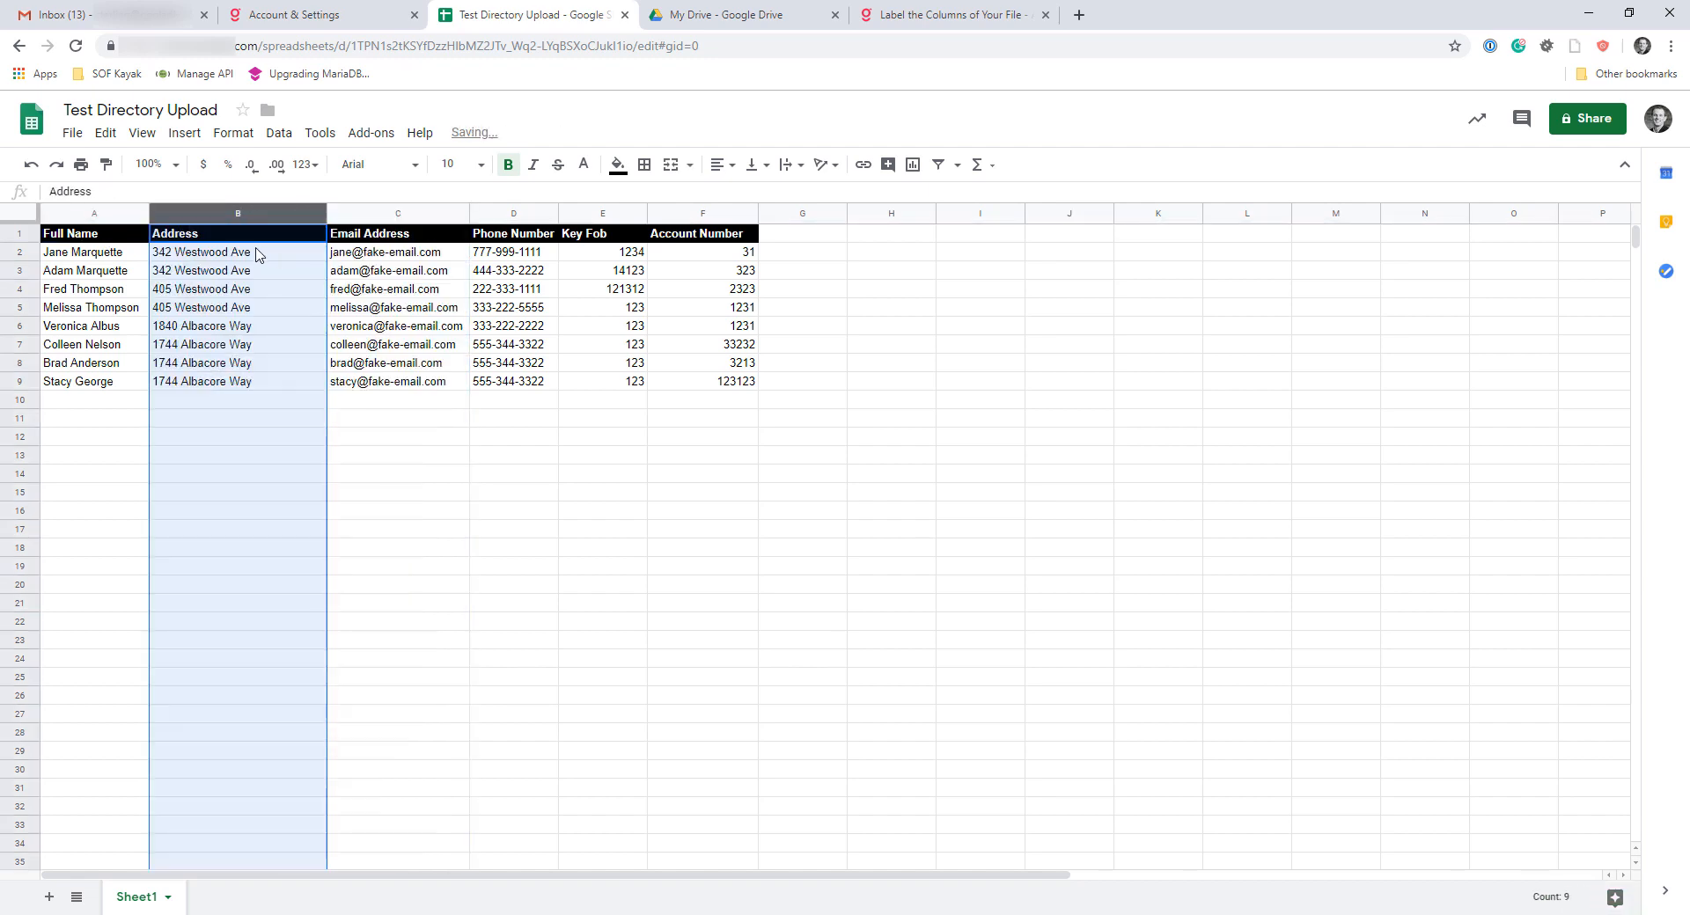
Insert two blank columns between the Full Name and Email Address columns
drag(229, 212, 313, 216)
right_click(314, 216)
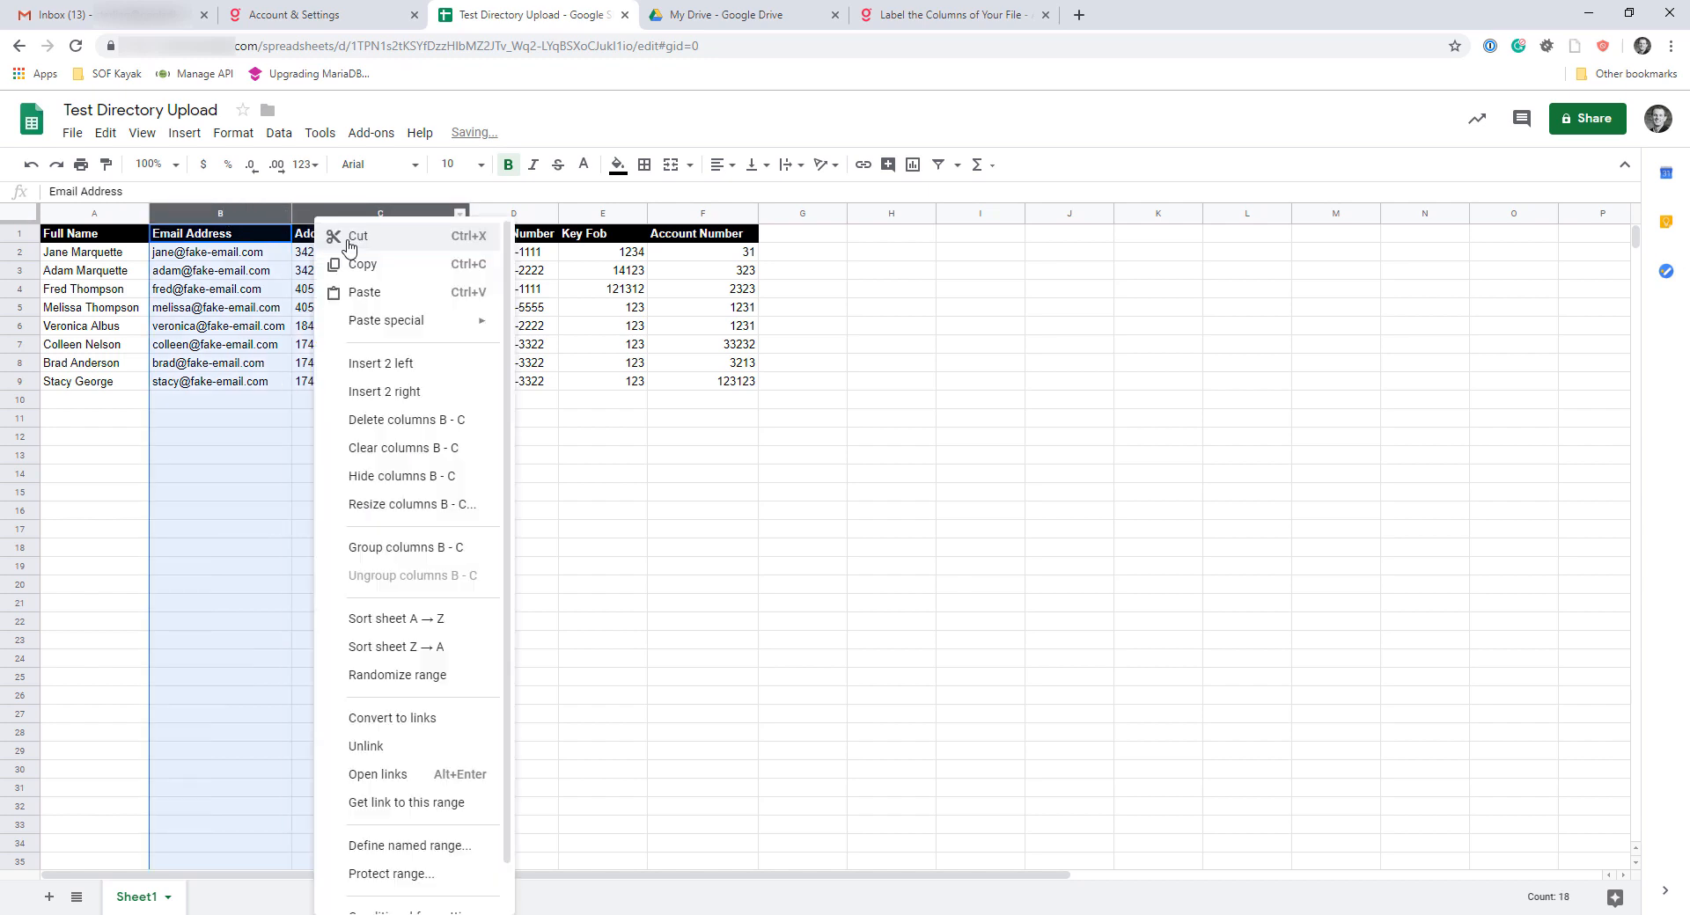
click(380, 362)
click(268, 398)
Head the two blank columns First Name and Last Name and fill in each person's first and last name
click(208, 236)
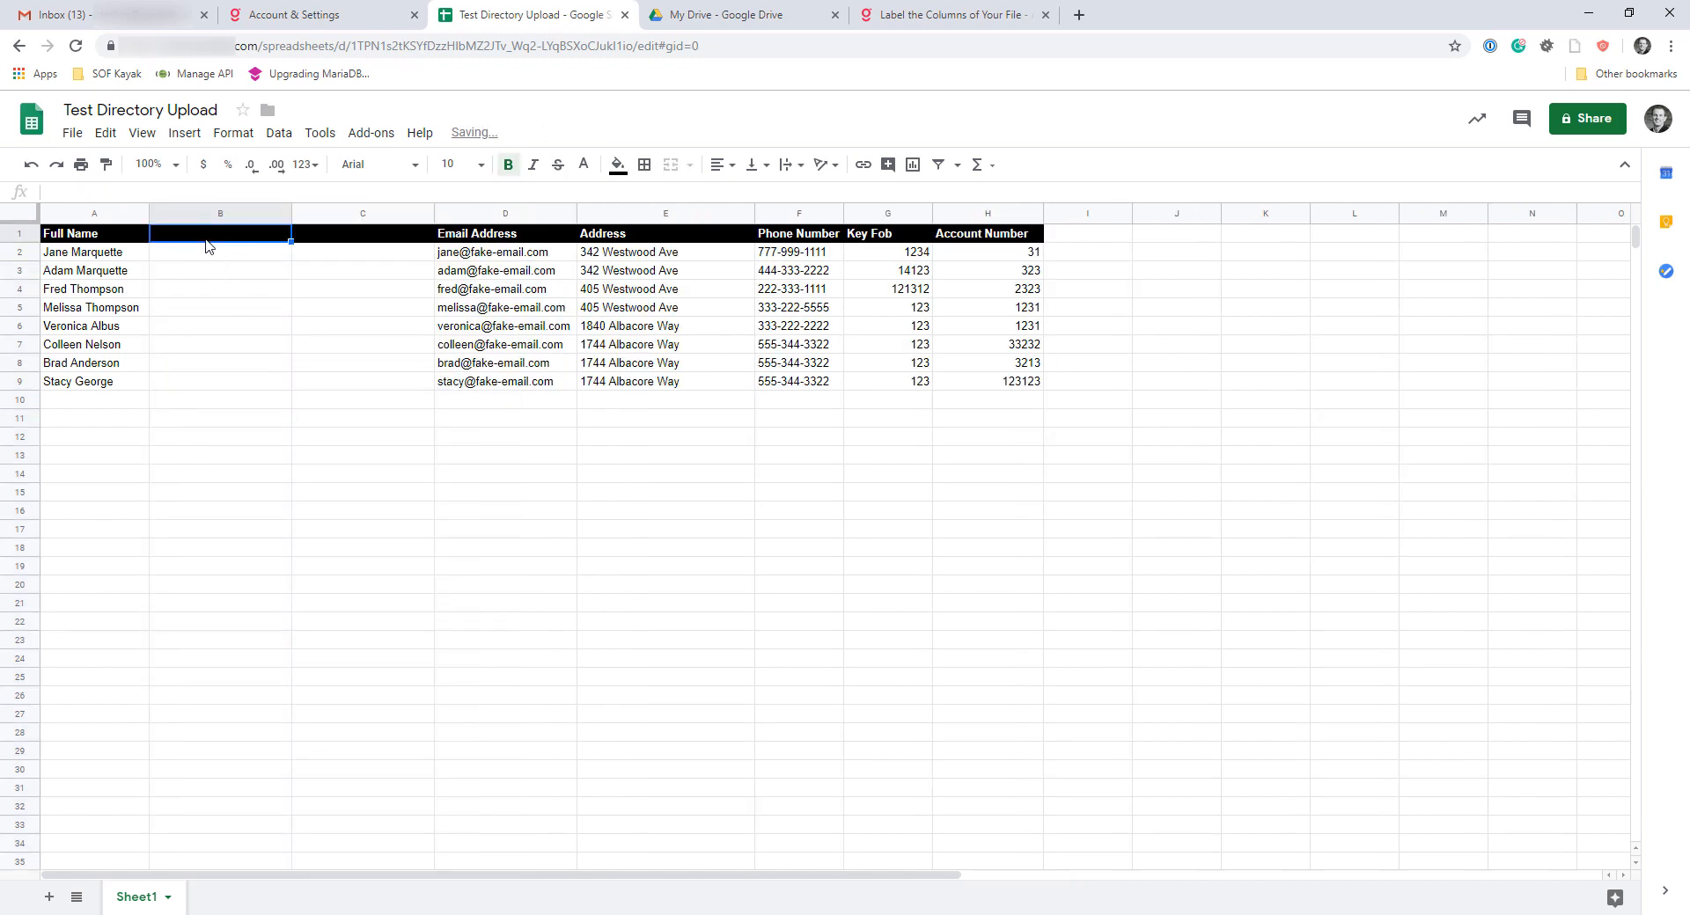
text(F)
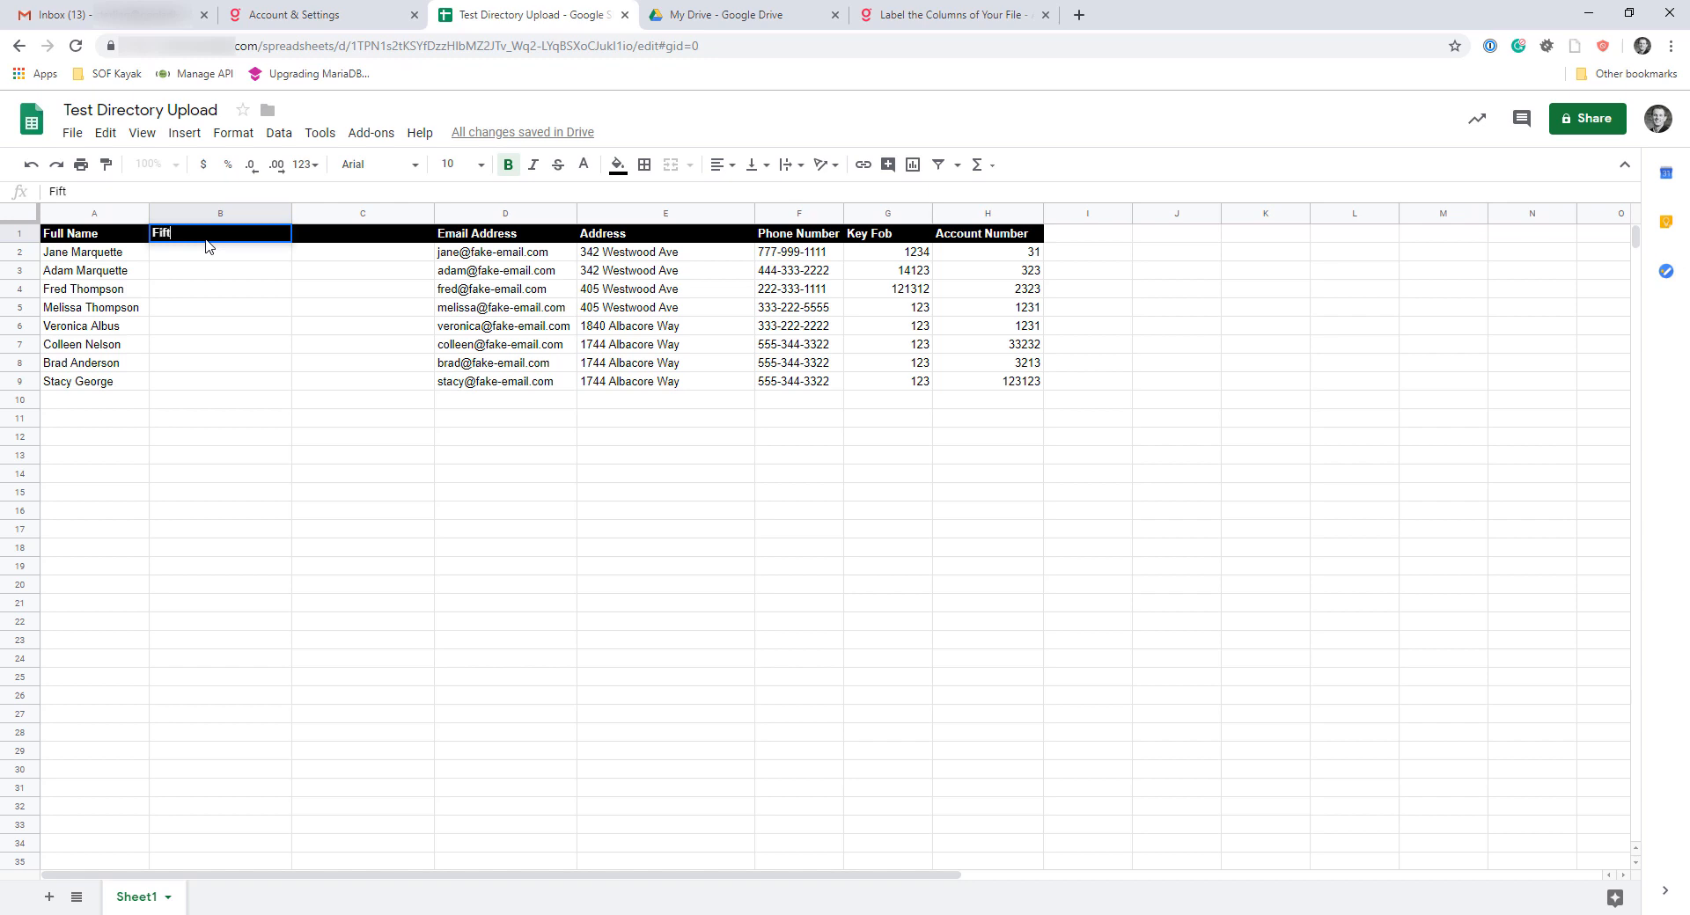
text(irst Name)
key(Tab)
text(Last Name)
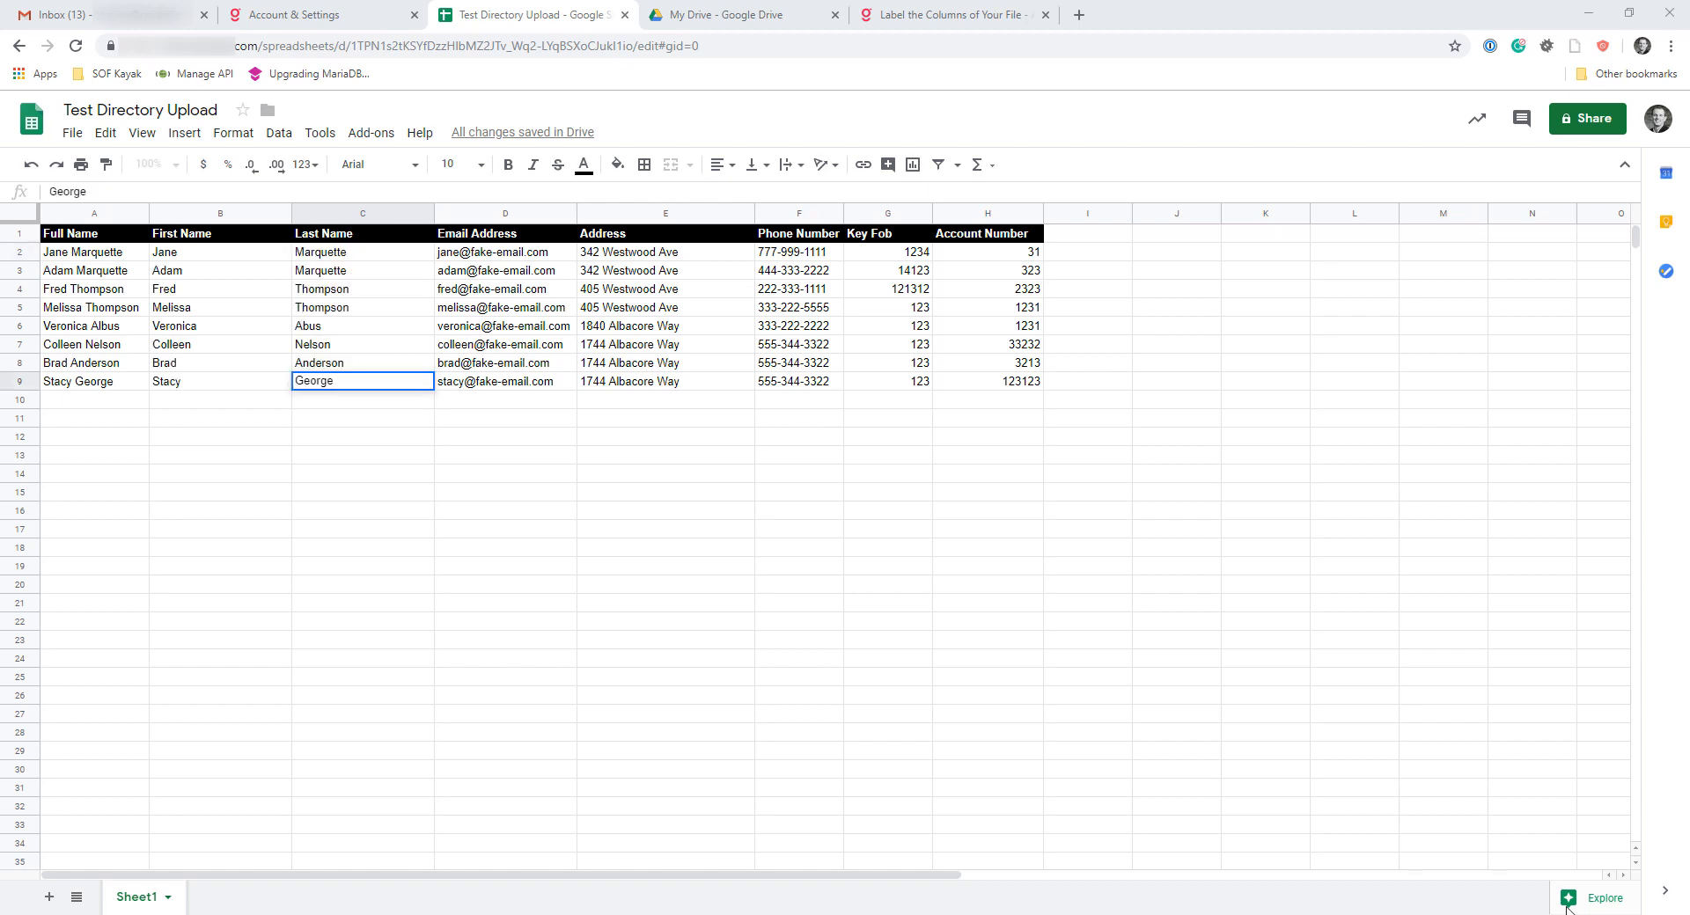
Compare the Full Name column with the separate First Name and Last Name columns
drag(220, 253, 321, 381)
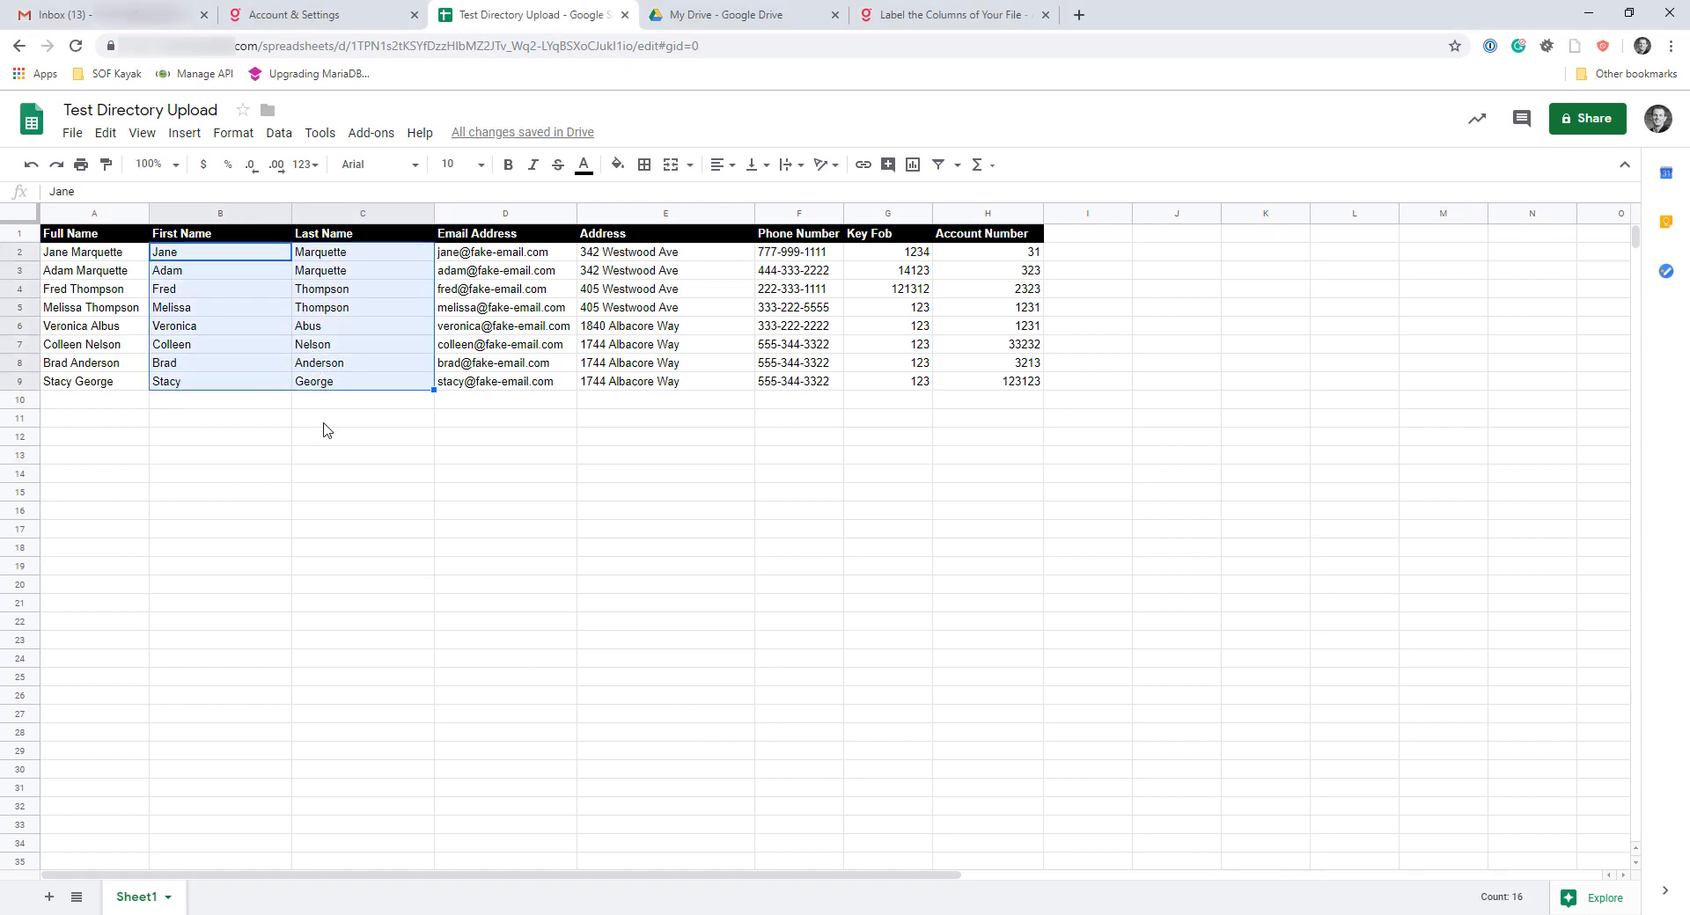
click(153, 403)
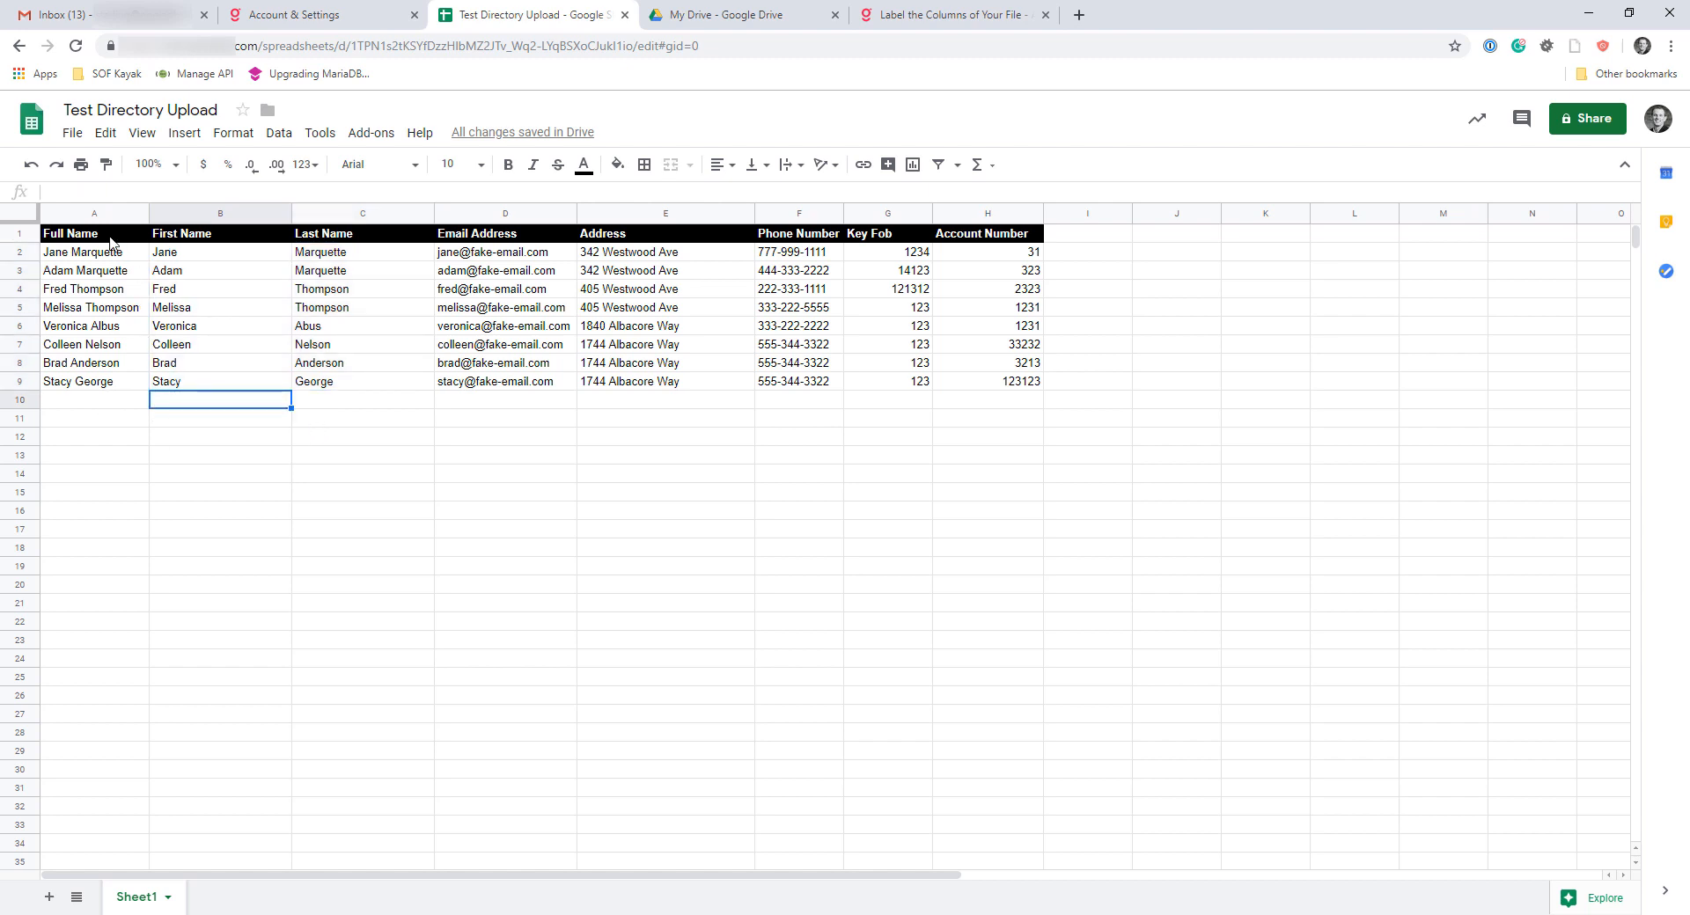
drag(103, 217, 361, 215)
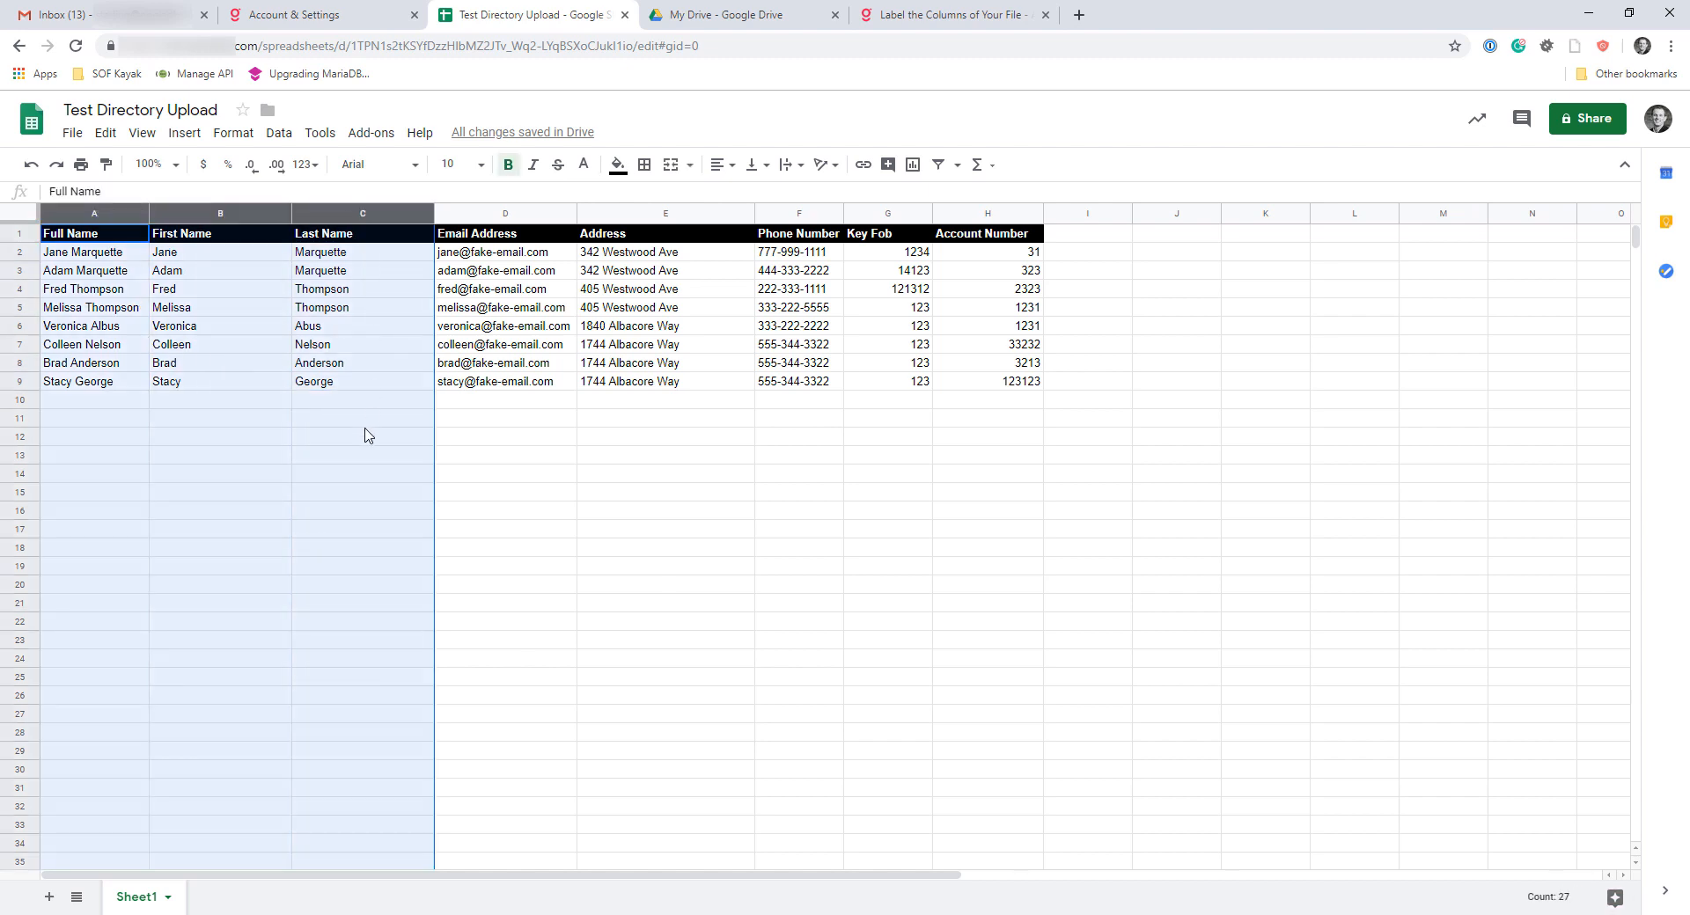
click(359, 426)
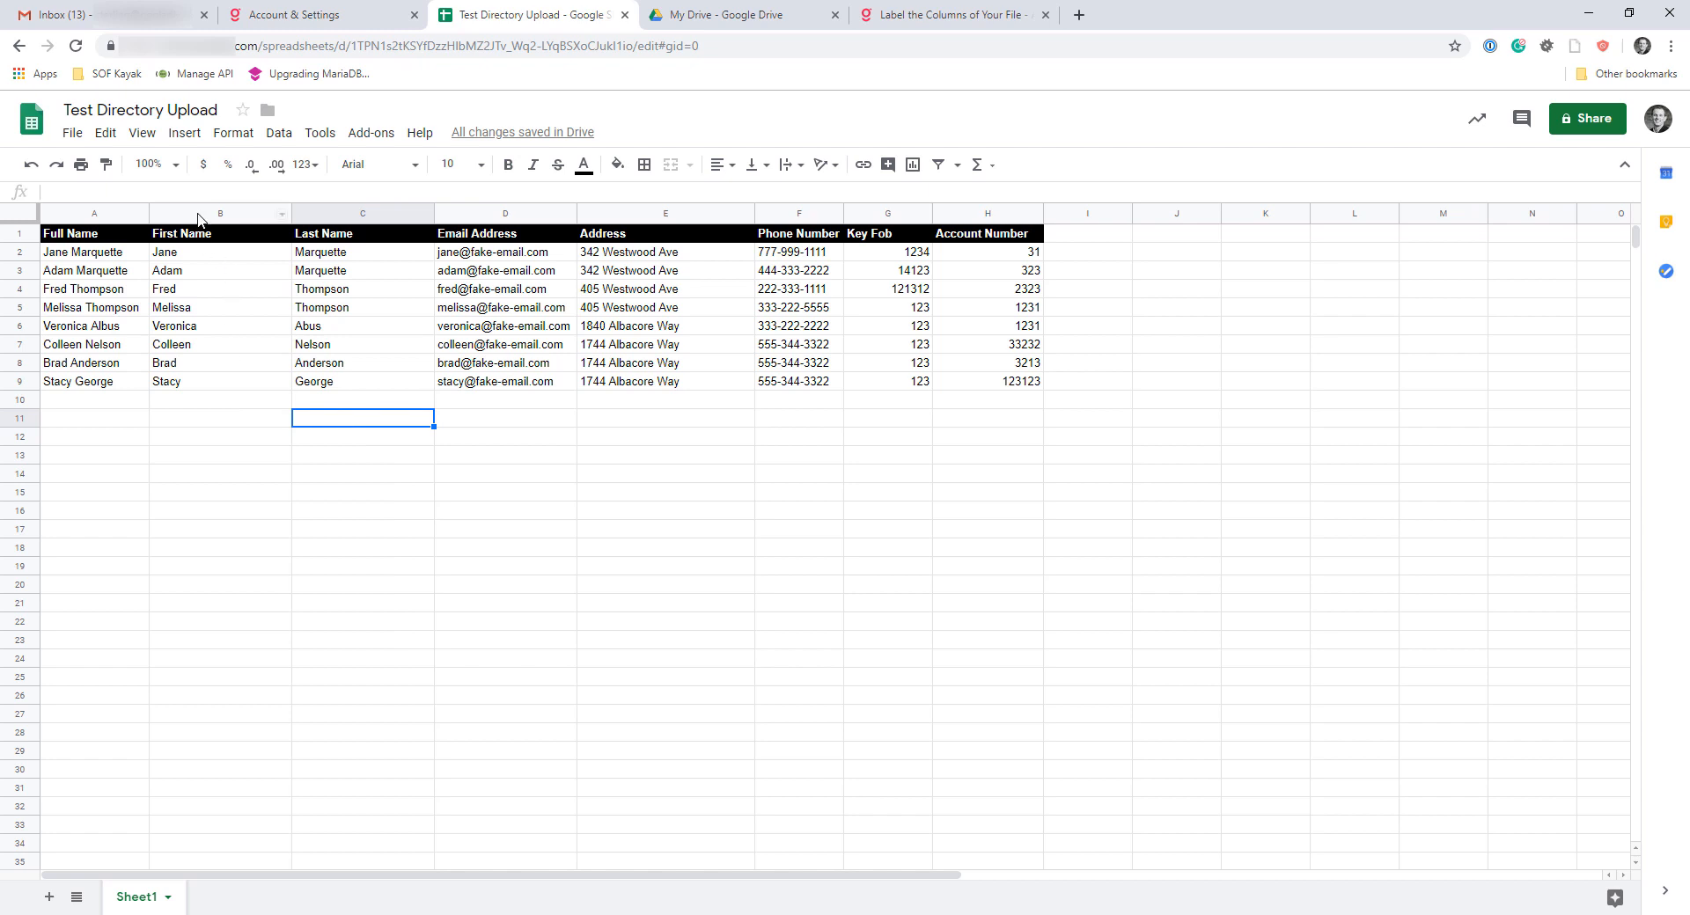
click(90, 213)
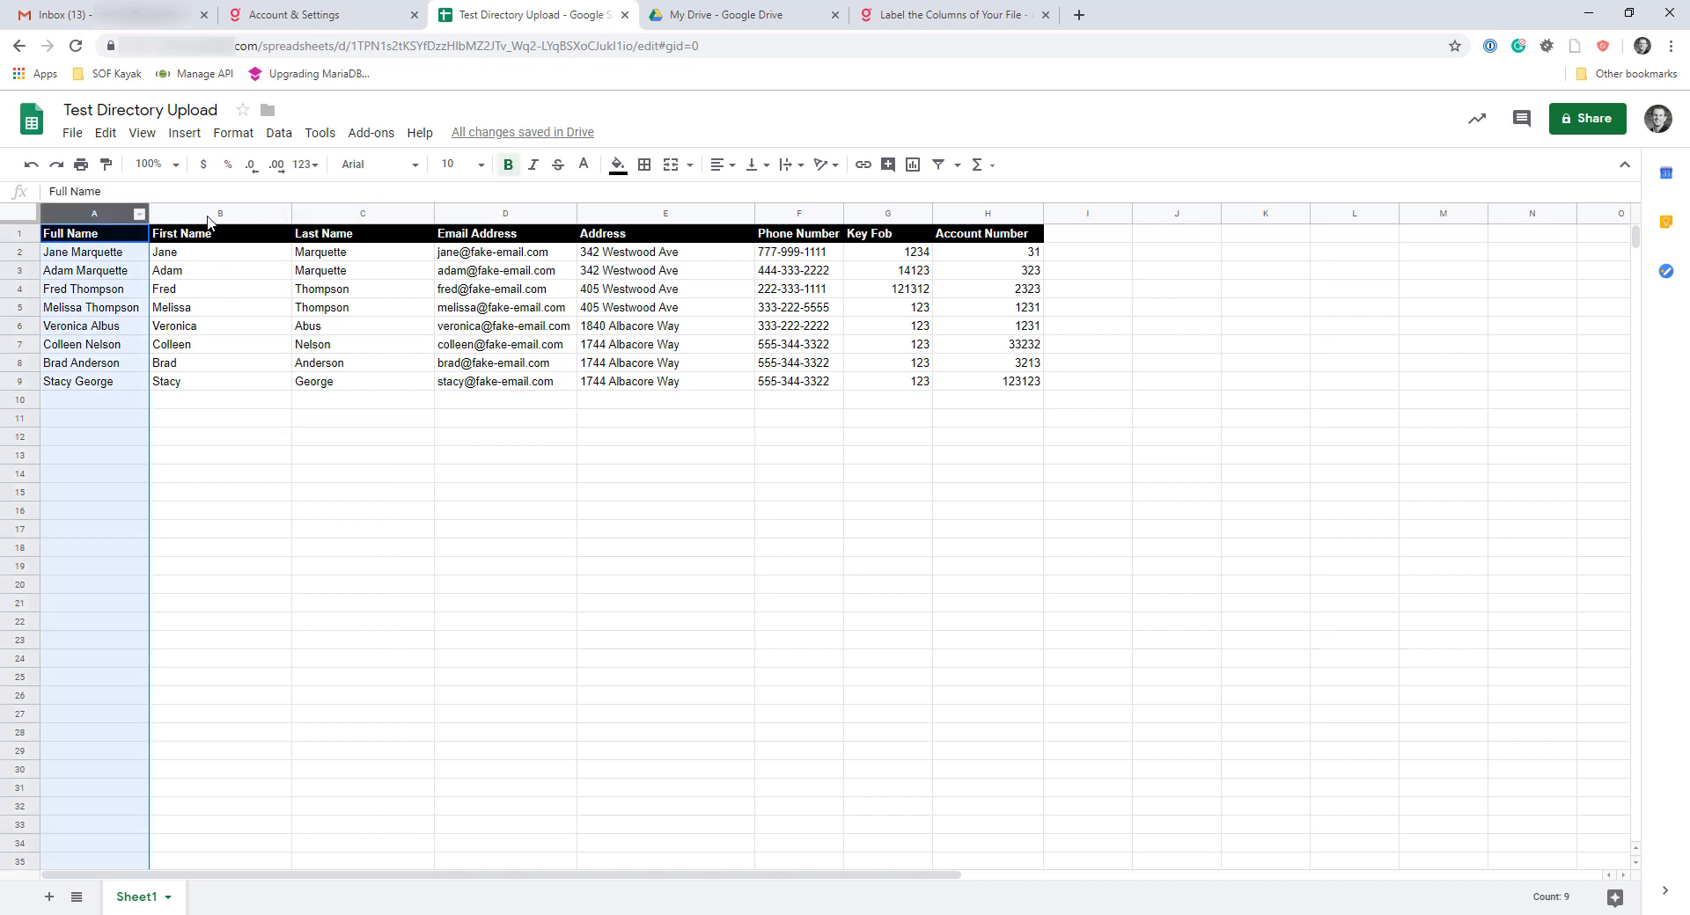
click(236, 211)
drag(240, 211, 324, 217)
click(358, 424)
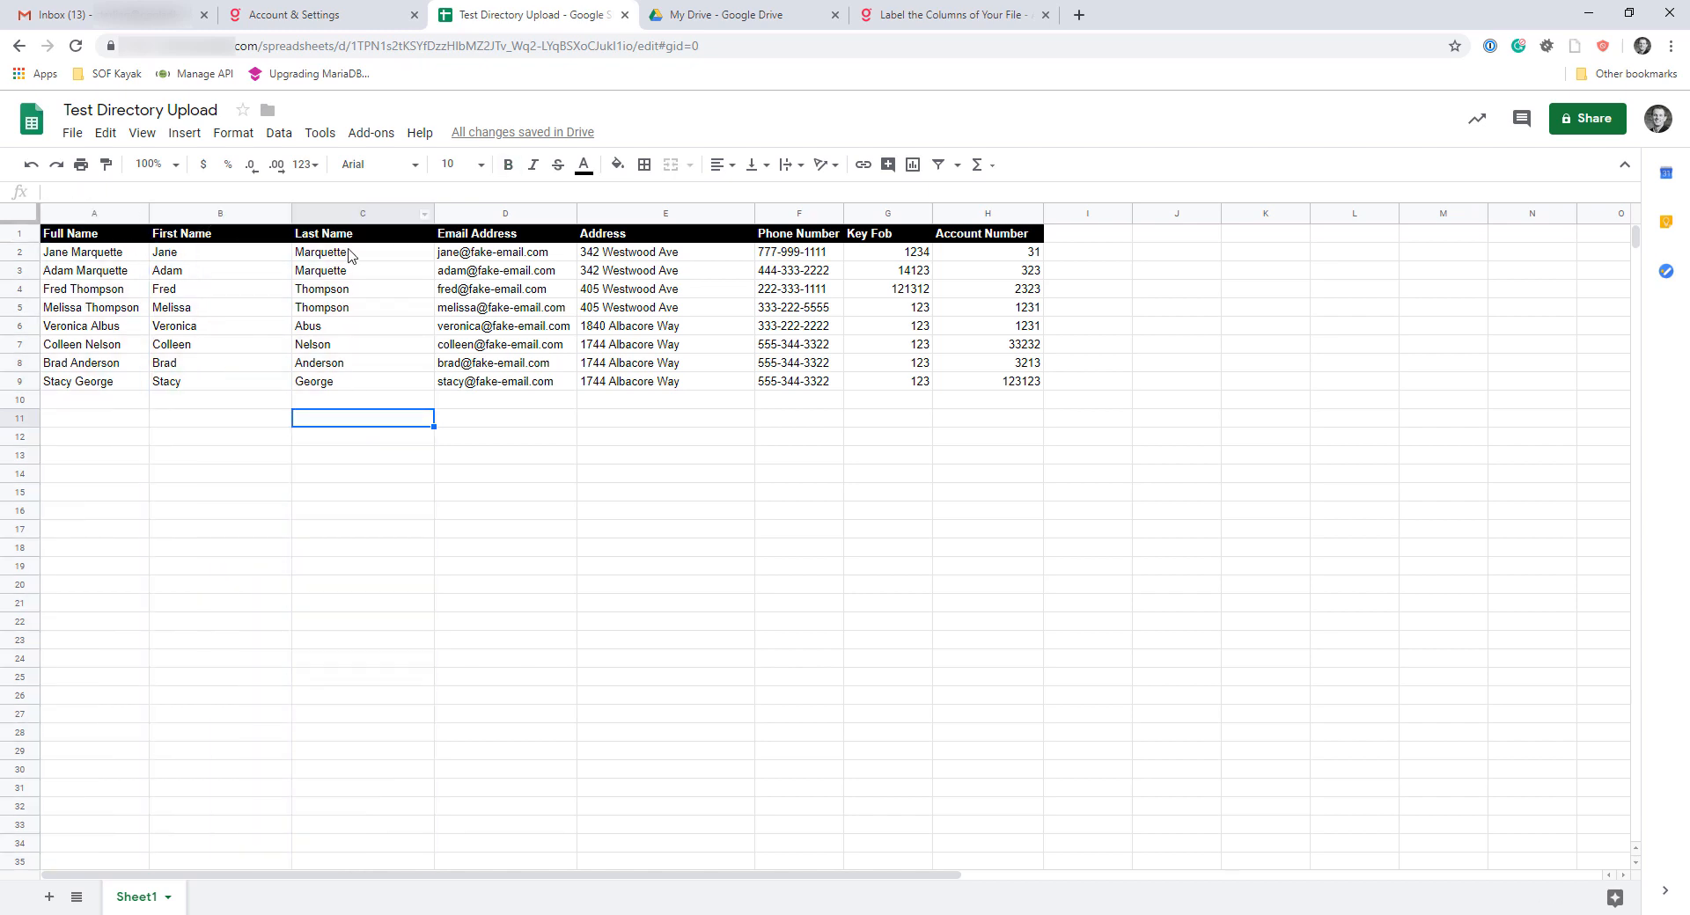
click(339, 214)
click(216, 212)
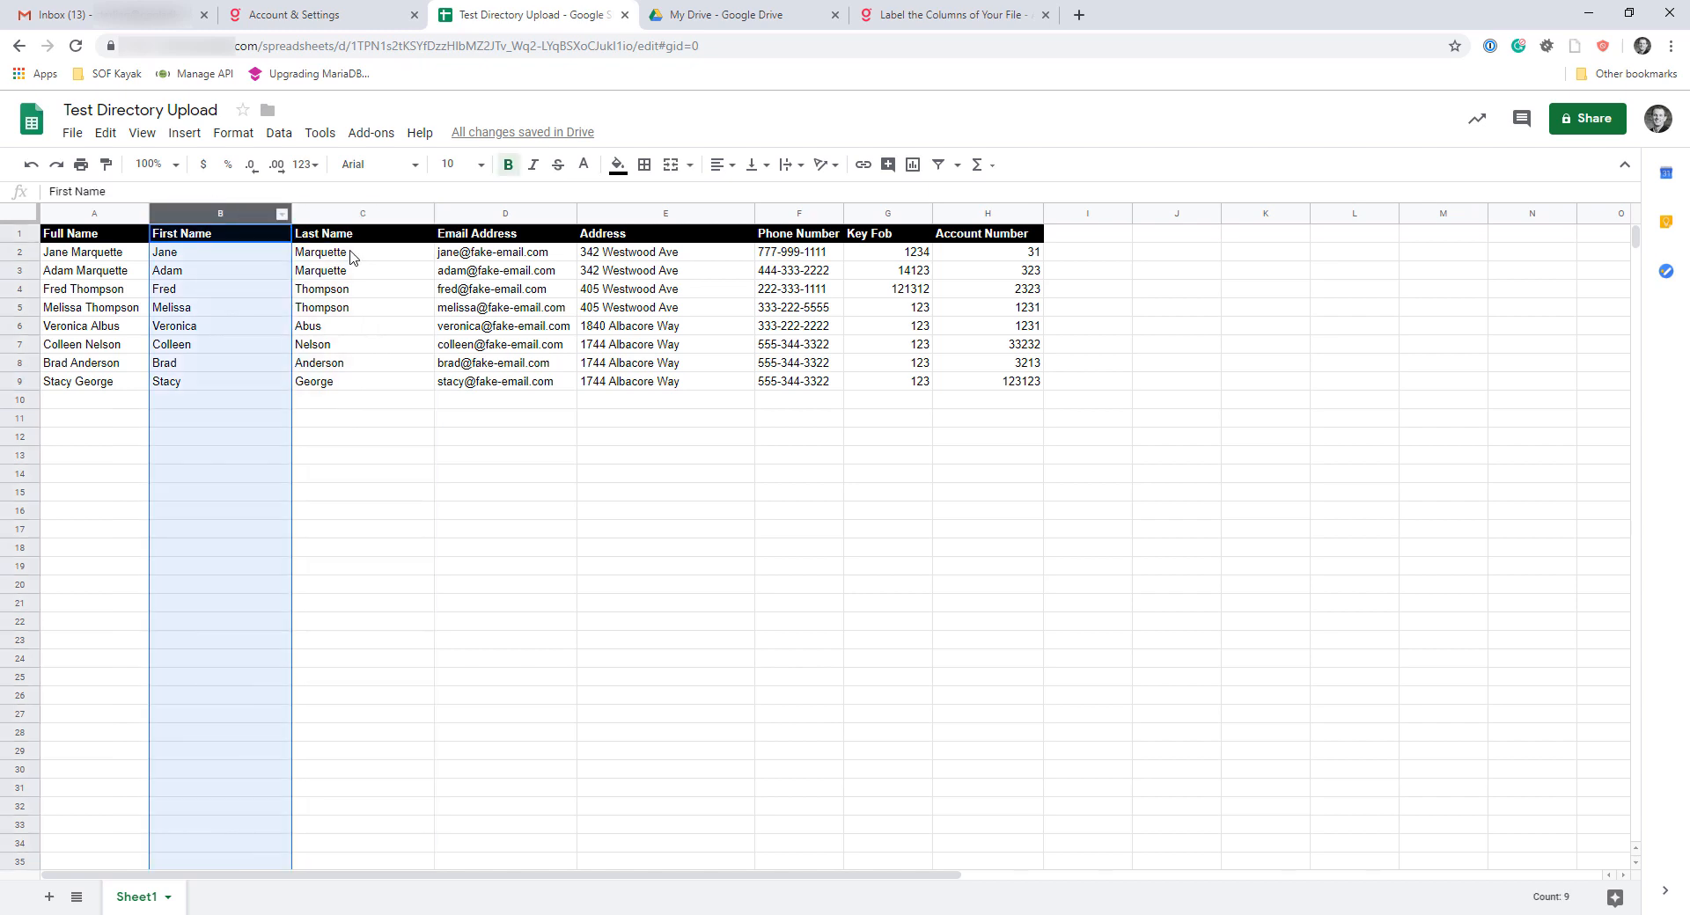
click(349, 216)
click(224, 216)
click(496, 290)
Go through the Full Name, First Name, Last Name and Email Address columns one by one
click(106, 213)
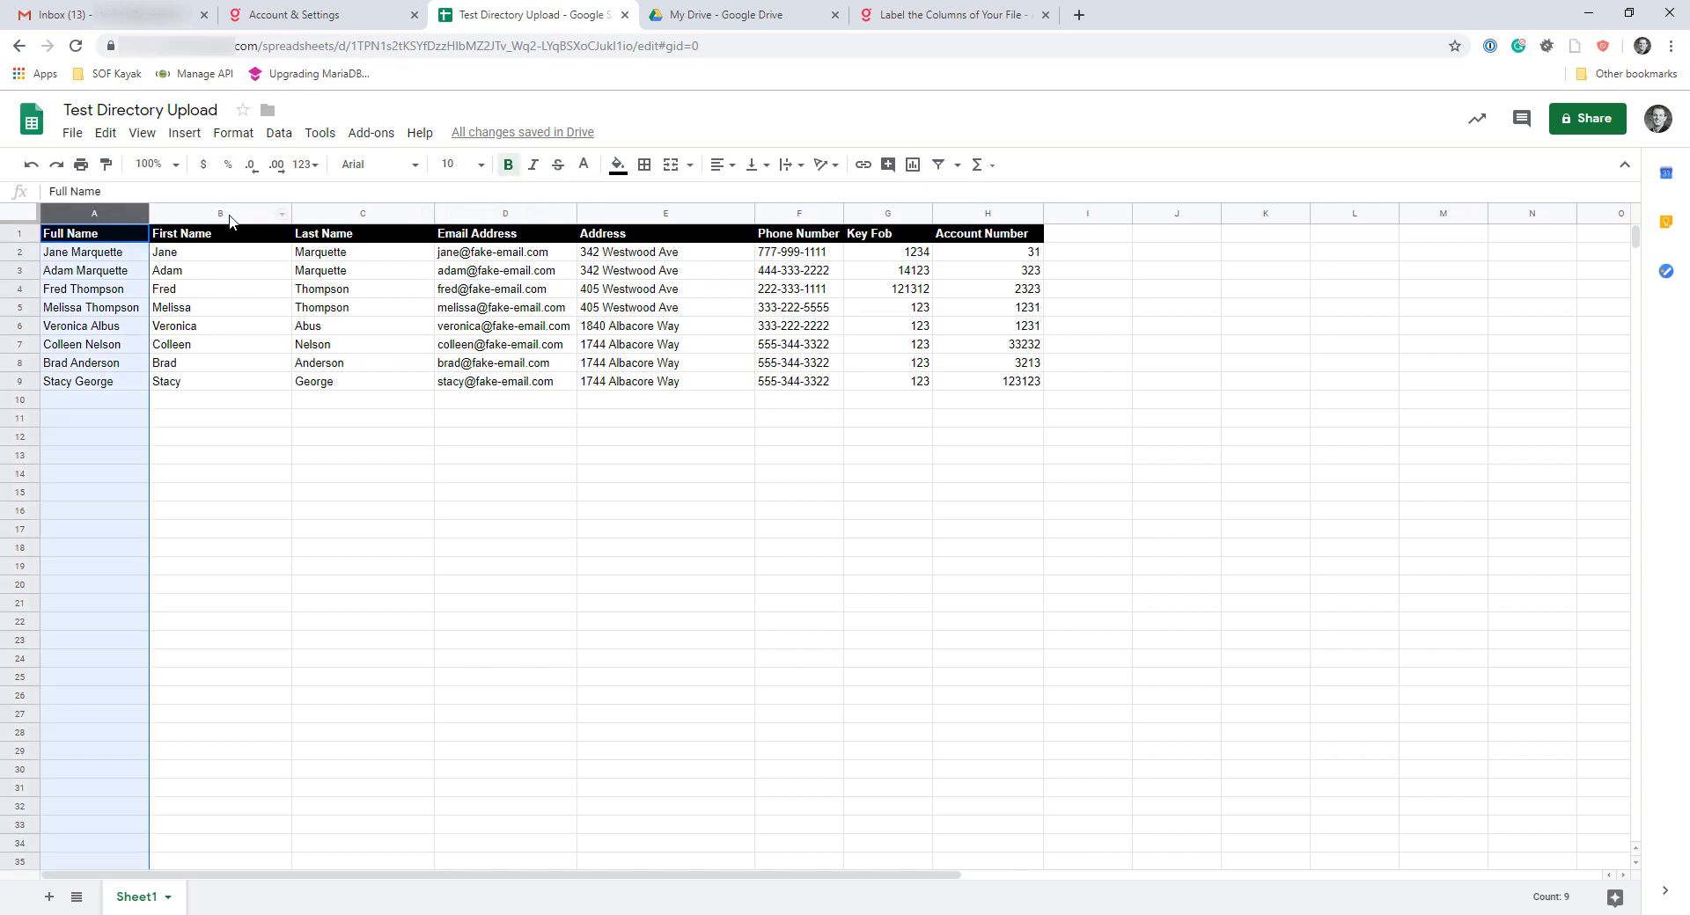
click(220, 213)
click(362, 213)
click(461, 213)
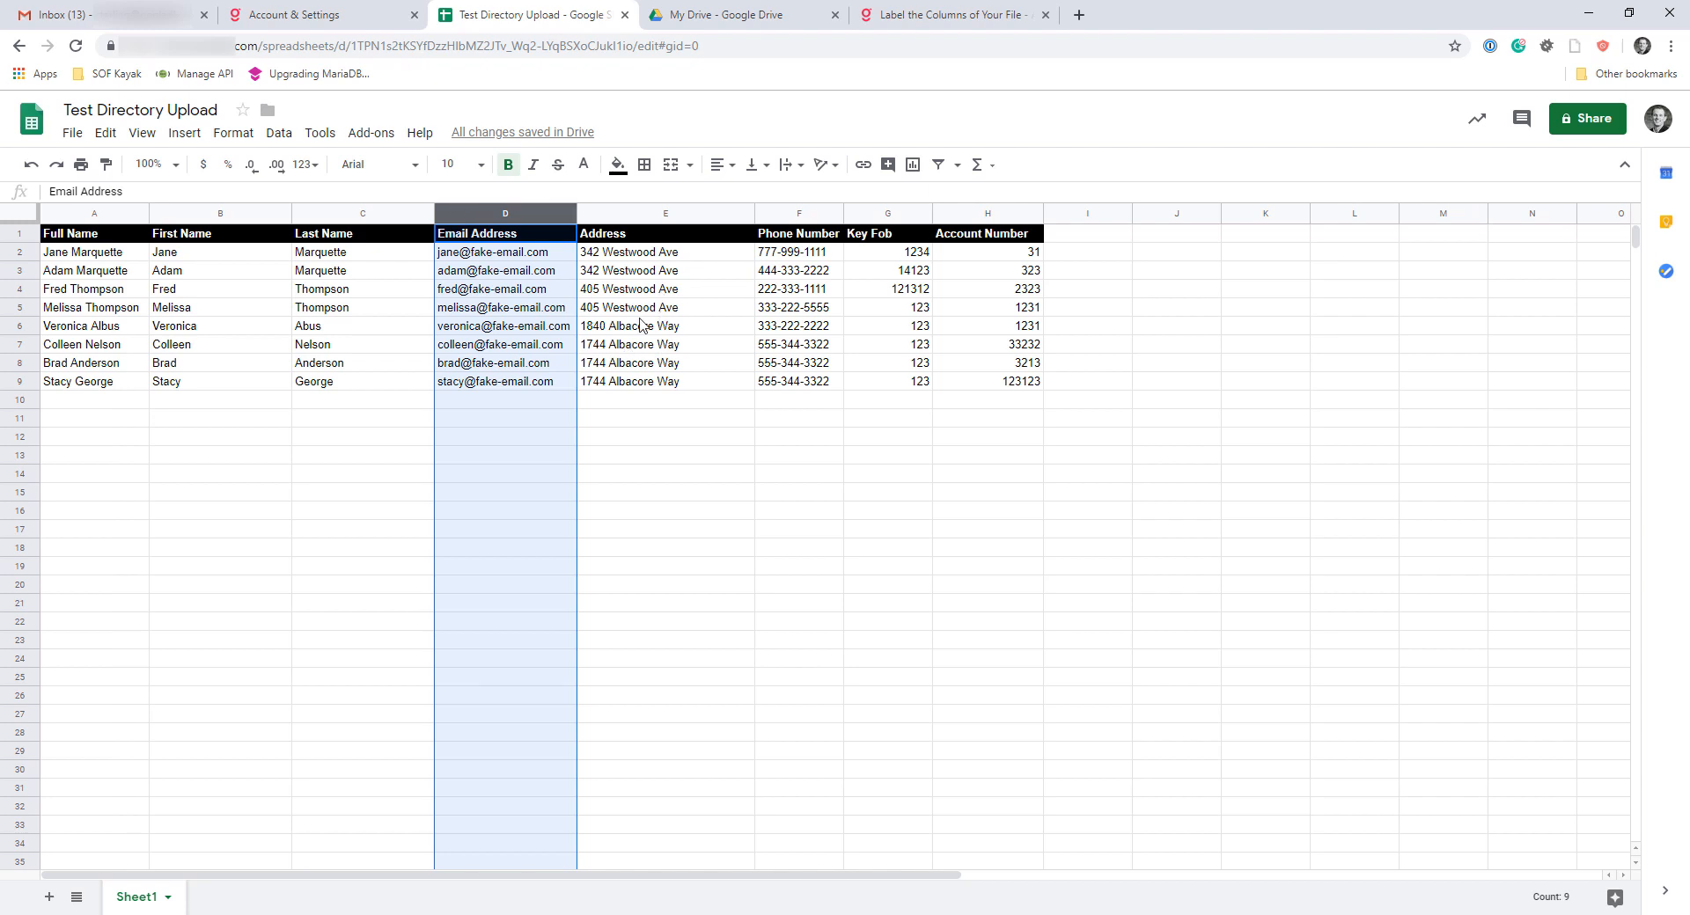
Examine which residents share a street address by checking their rows against the Address column
click(691, 311)
click(628, 350)
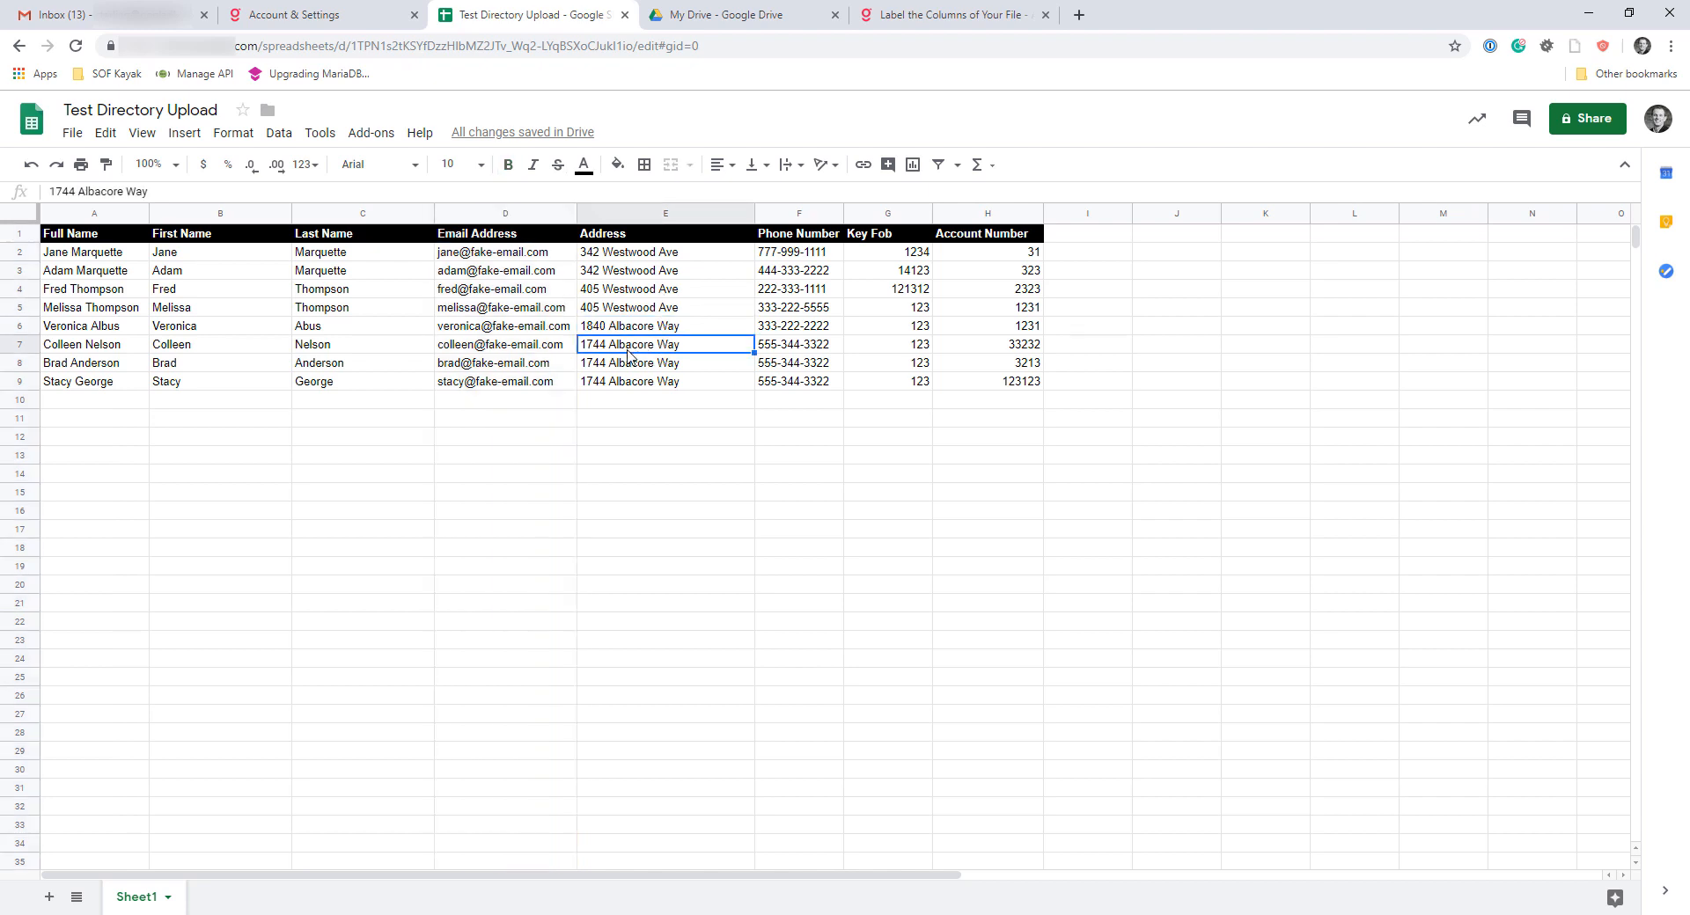
click(629, 388)
drag(33, 348, 31, 384)
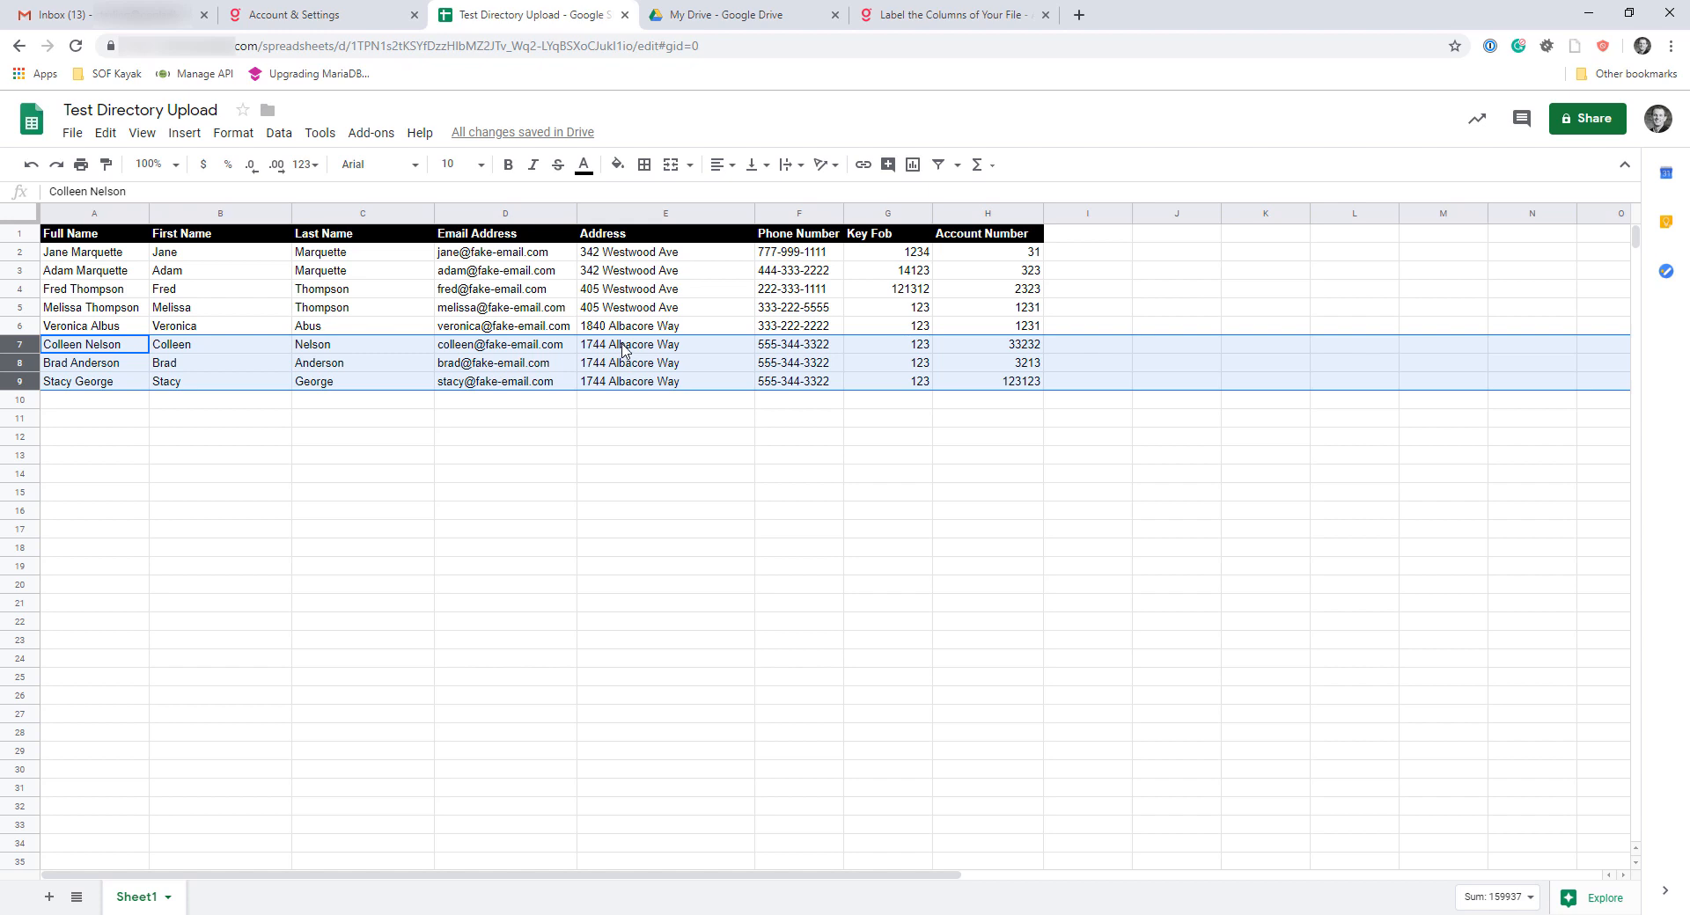
drag(32, 290, 31, 308)
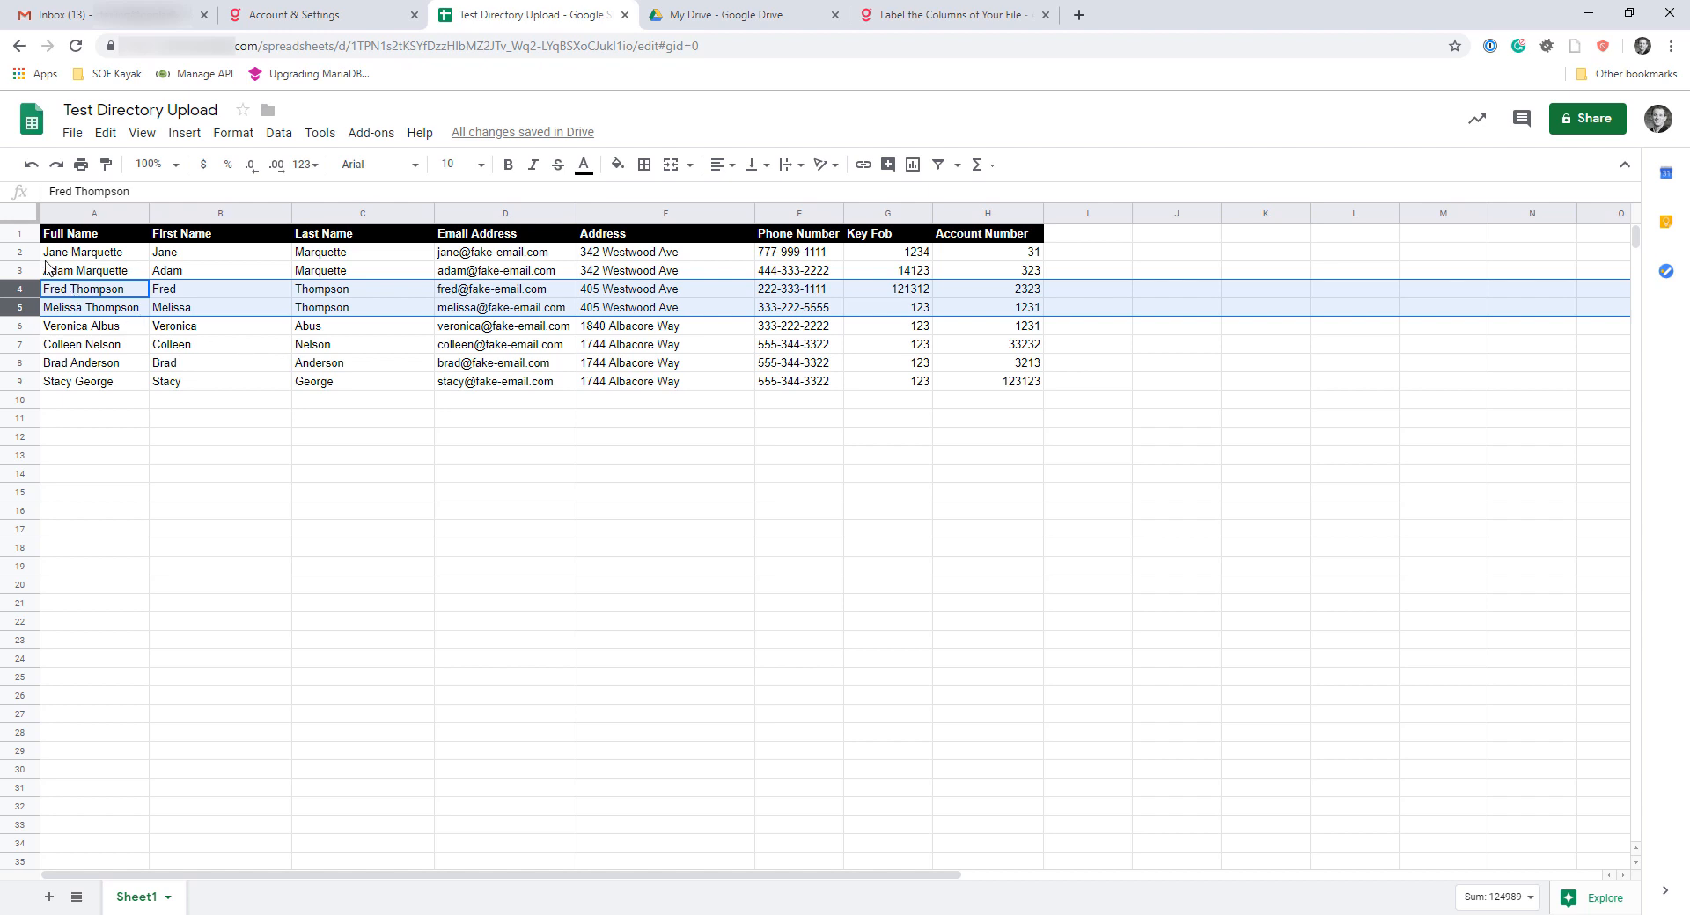
drag(32, 253, 31, 271)
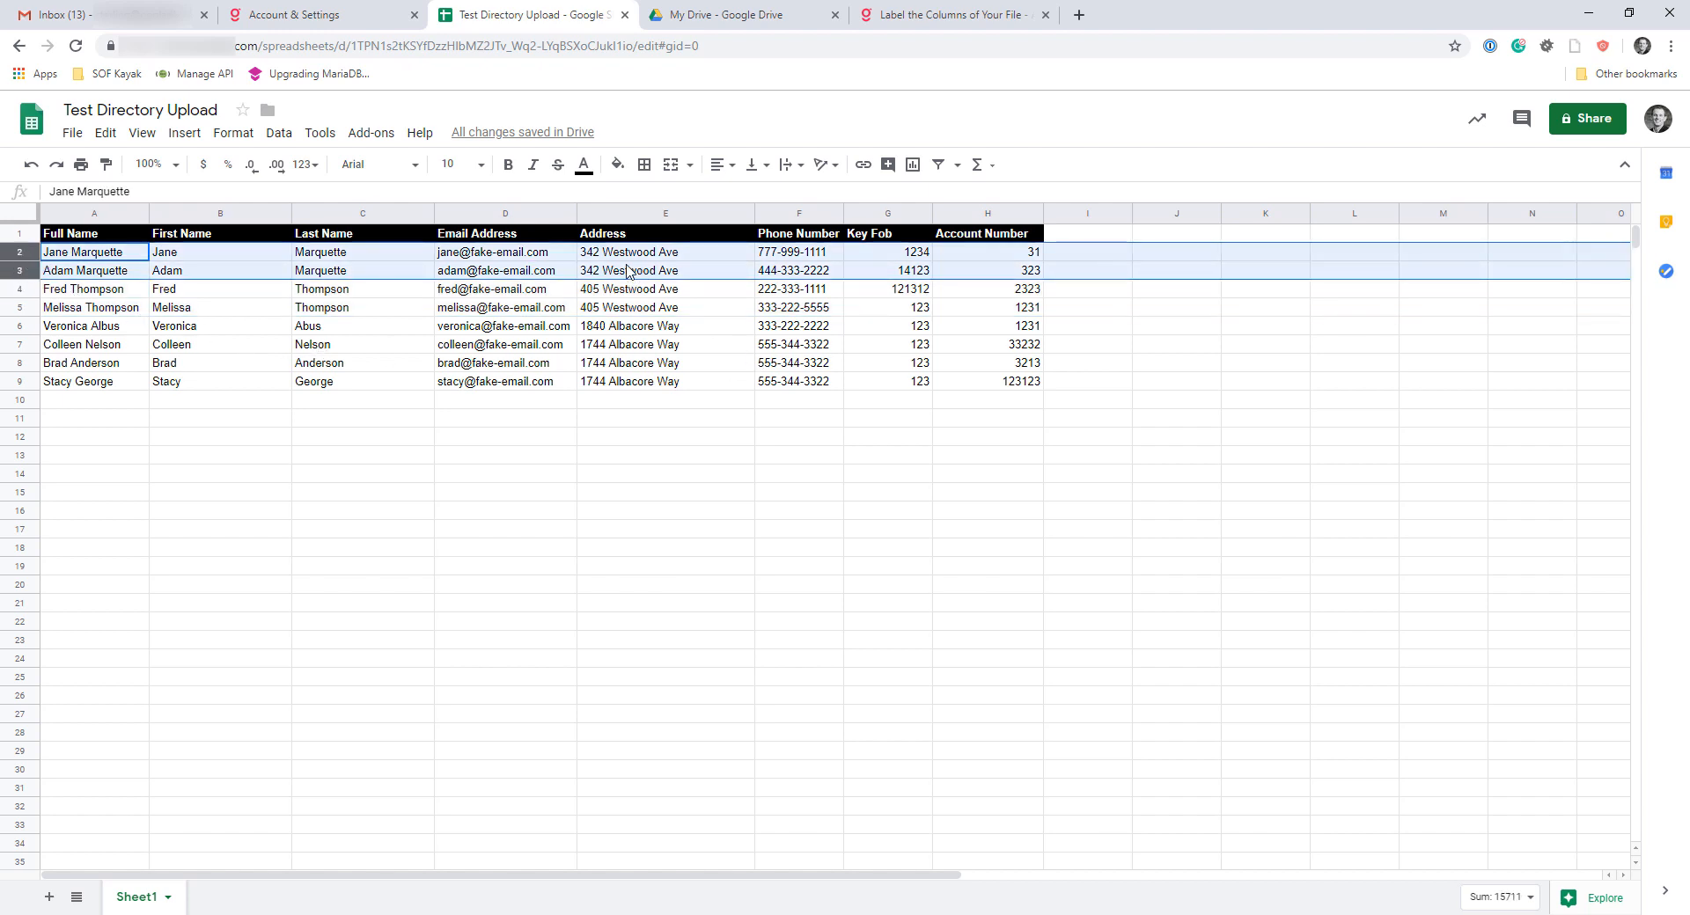
click(630, 255)
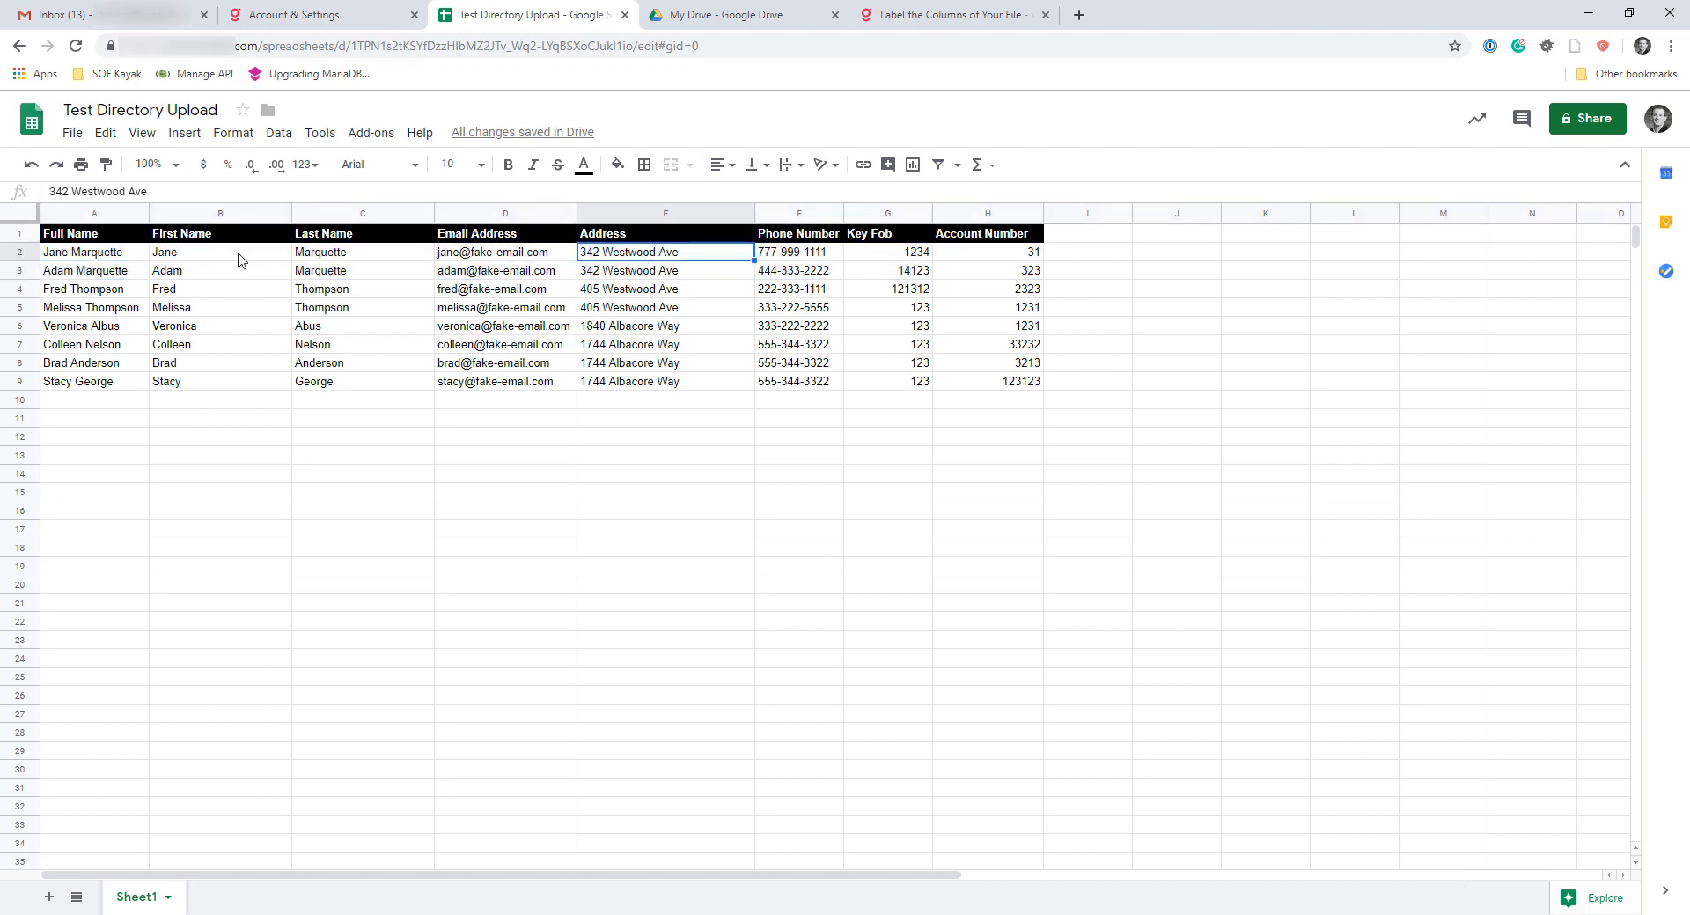
drag(75, 257, 370, 273)
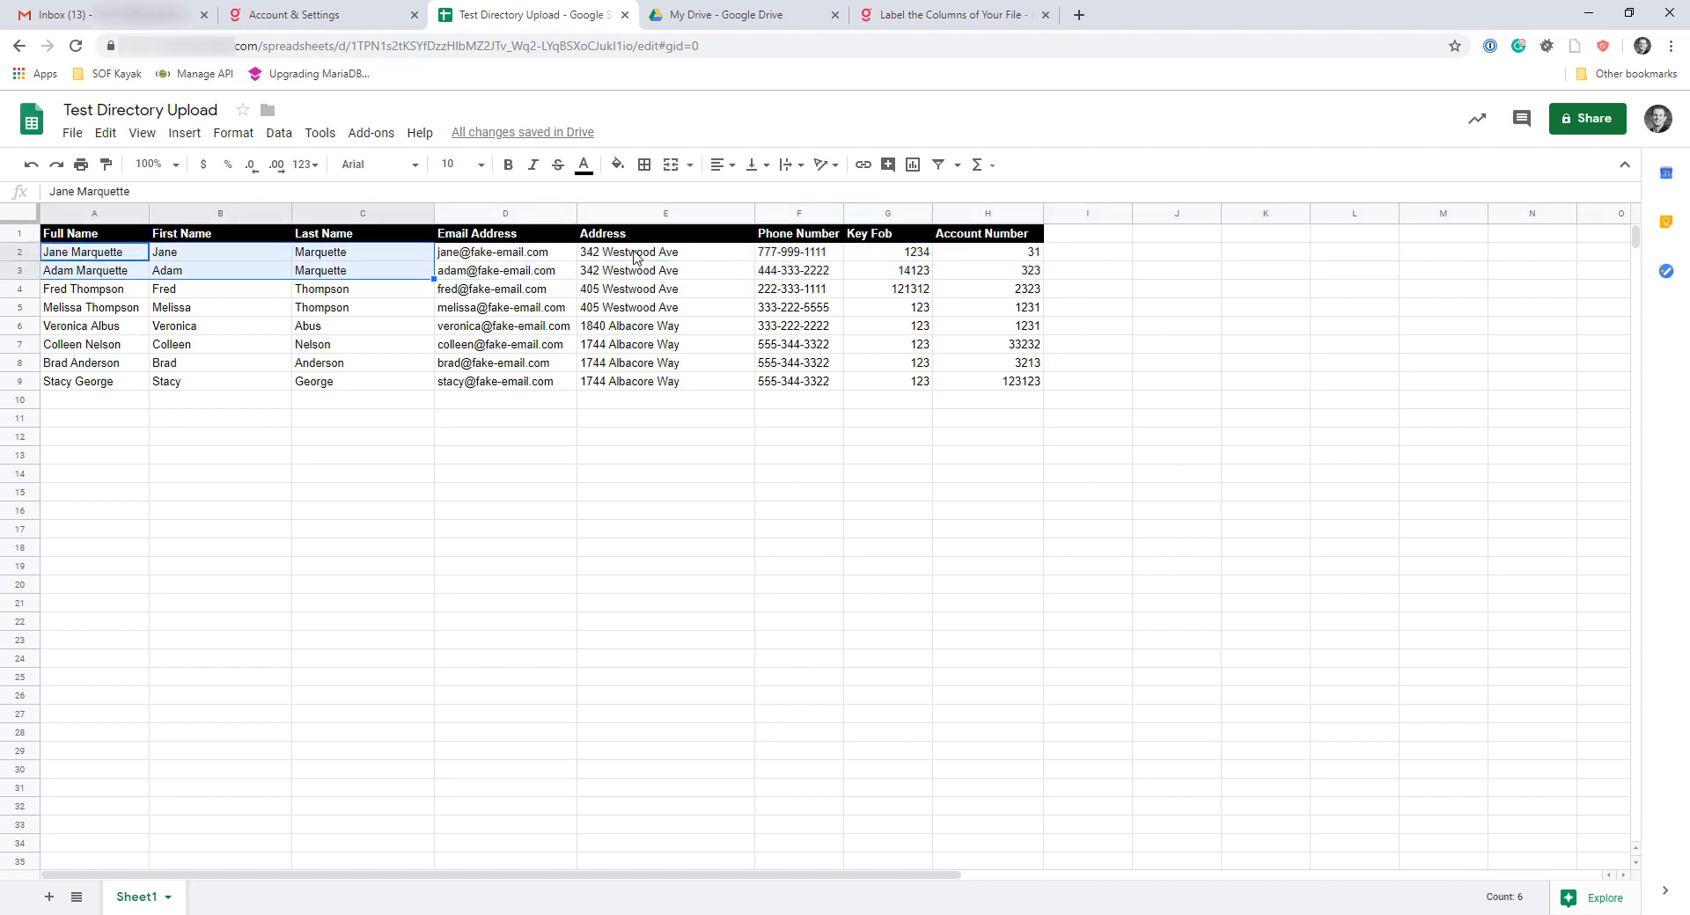
drag(634, 257, 636, 274)
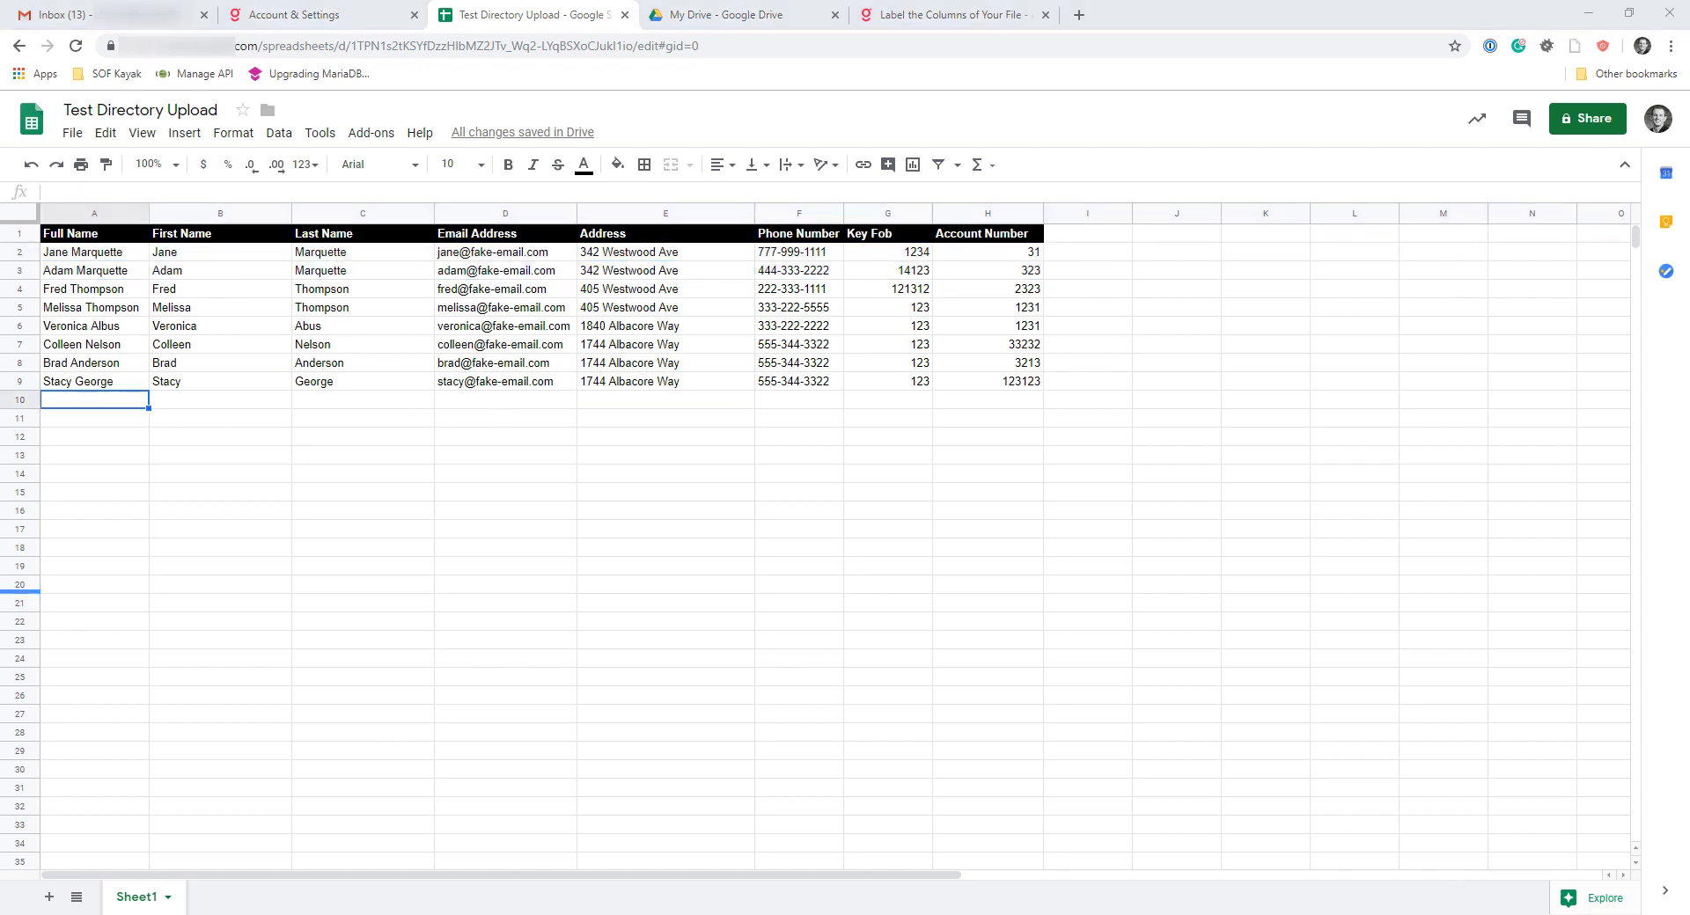
Enter a couple's combined names in the Full Name cell of row 10 and widen that column to fit
click(68, 388)
key(Down)
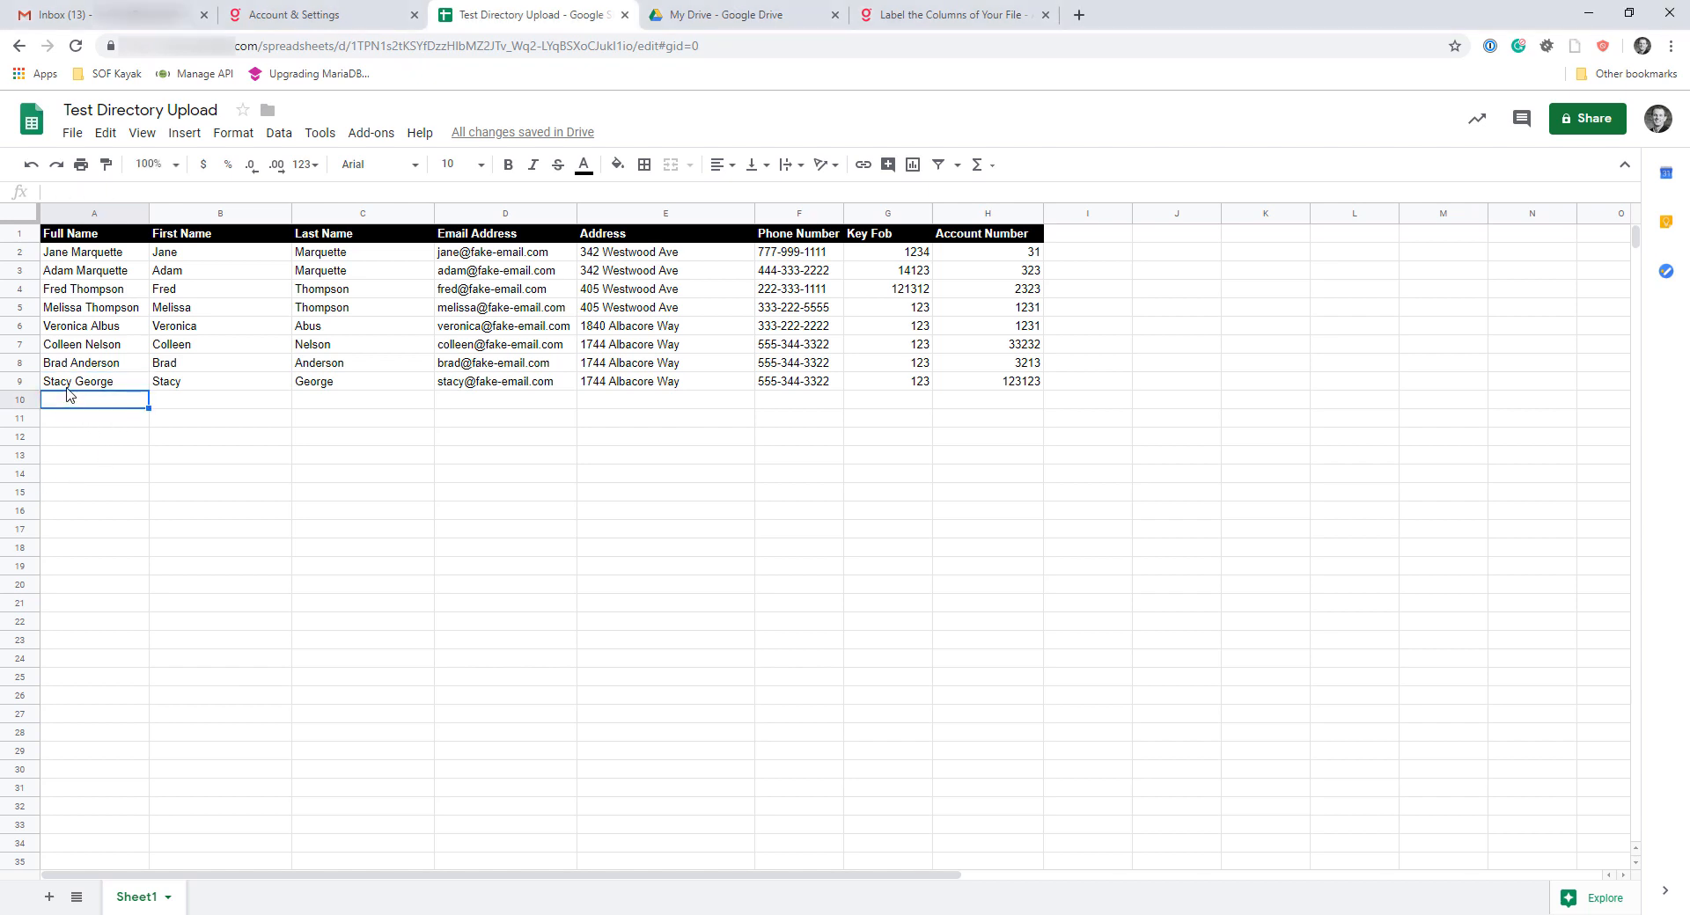
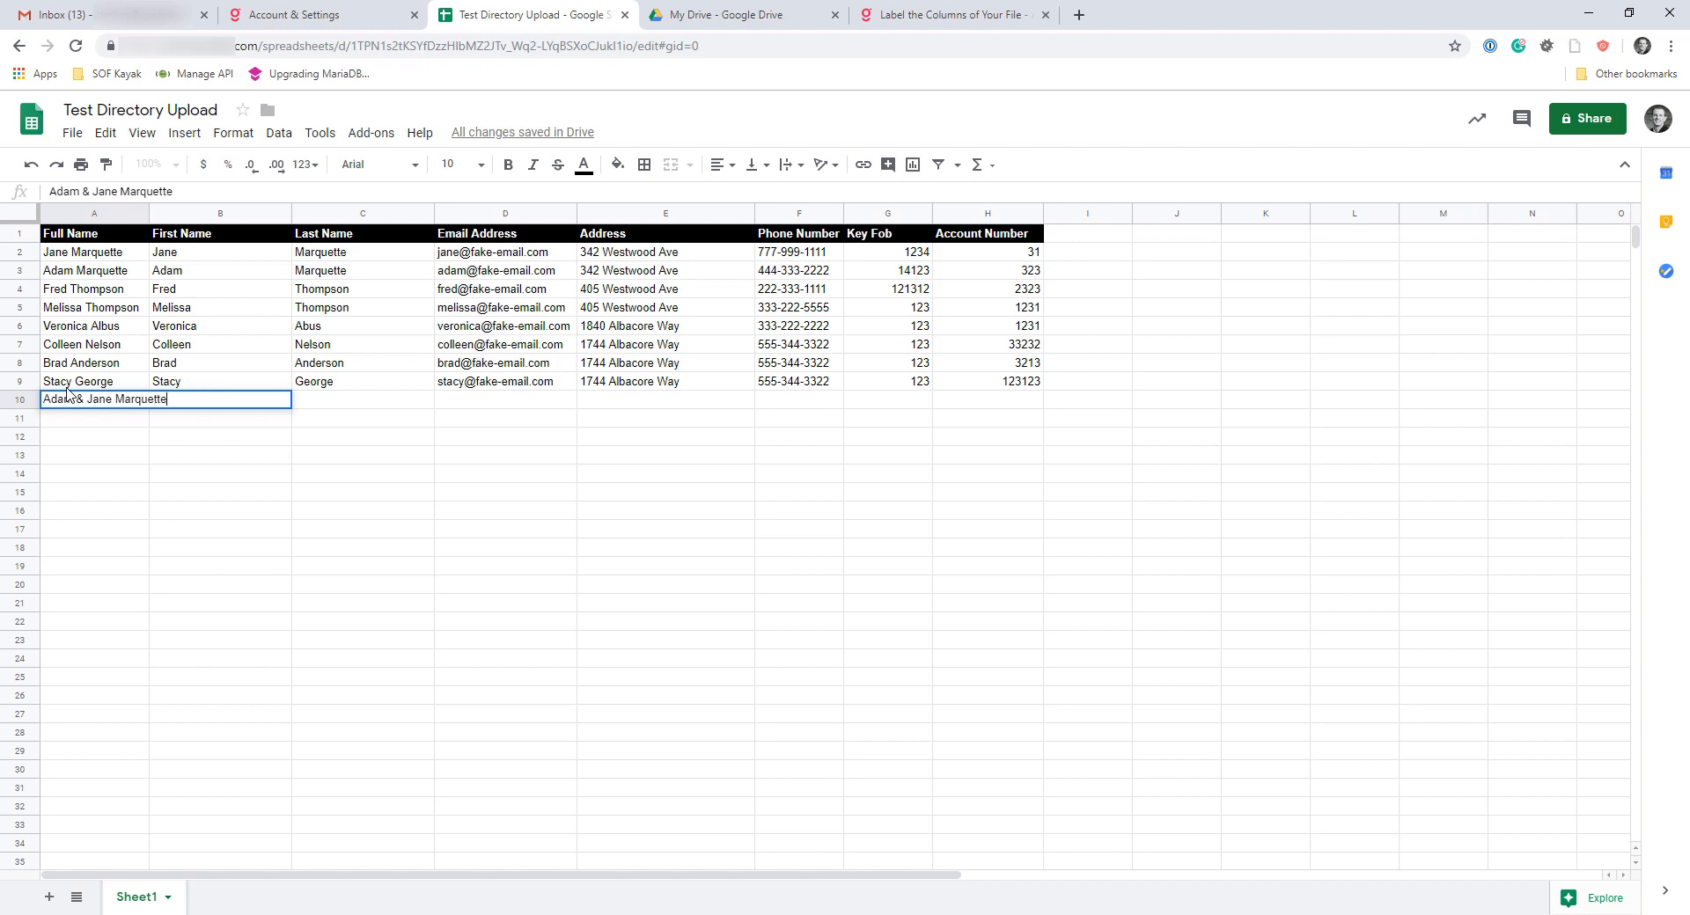
key(Tab)
drag(149, 210, 184, 208)
Copy the email address and street address from row 3 into row 10
click(530, 255)
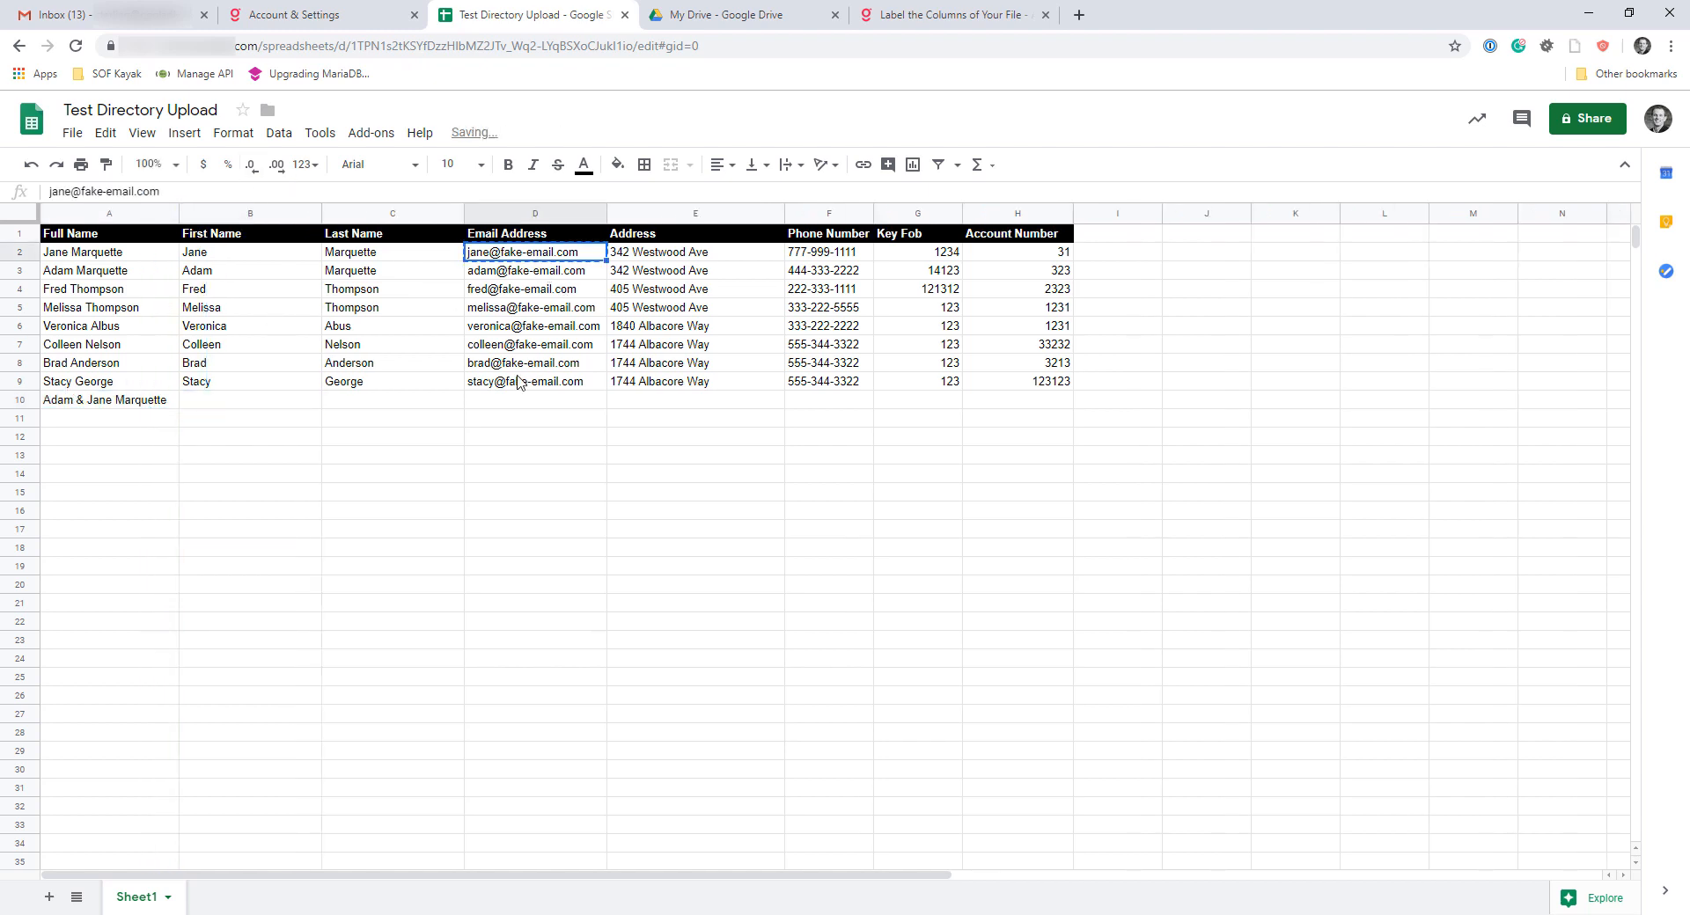
key(Down)
key(ctrl+c)
click(491, 401)
key(ctrl+v)
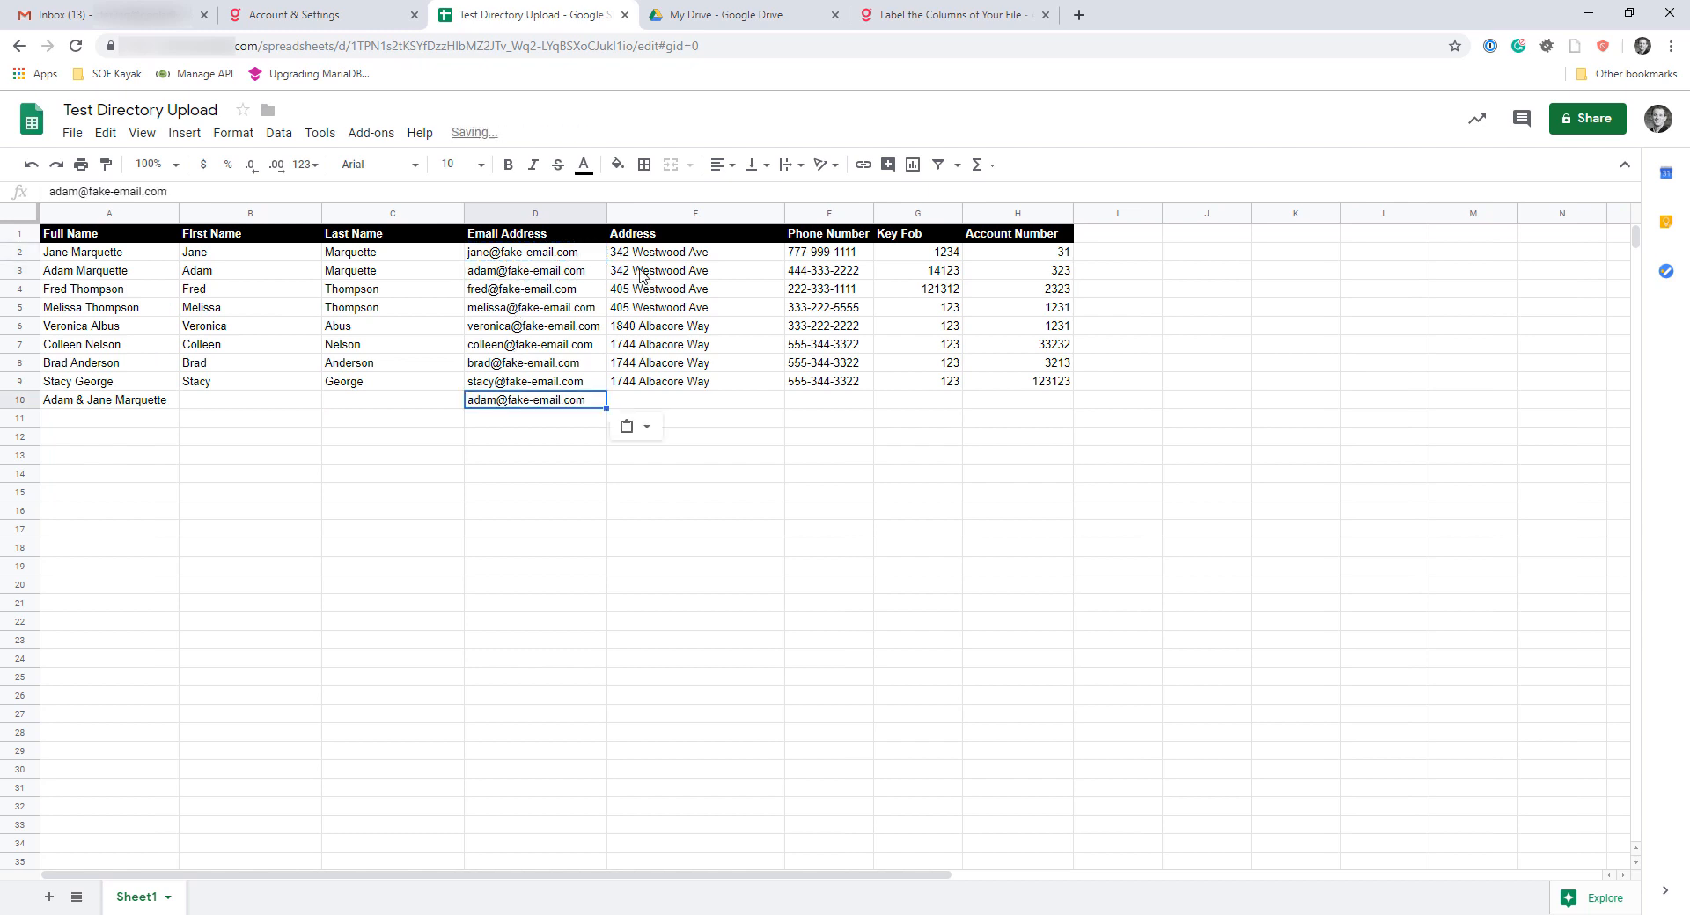
click(641, 273)
key(ctrl+c)
click(646, 400)
key(ctrl+v)
Copy the phone number, key fob and account number from row 3 into row 10
click(831, 276)
key(ctrl+c)
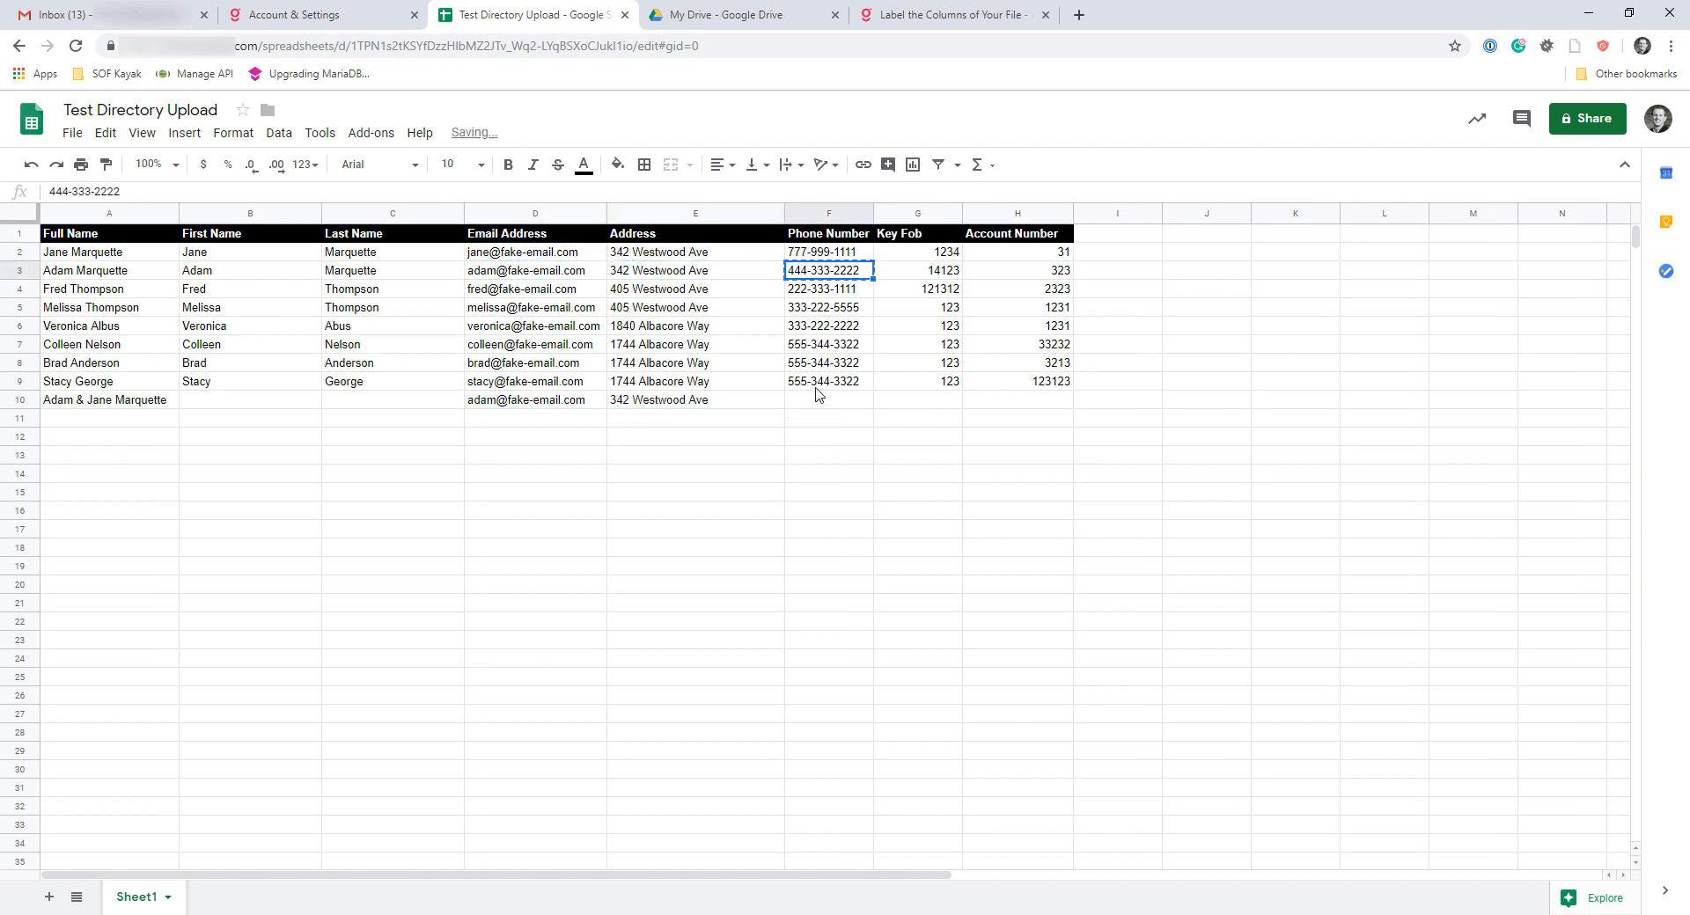
click(816, 396)
key(ctrl+v)
drag(922, 272, 1082, 278)
key(ctrl+c)
click(921, 397)
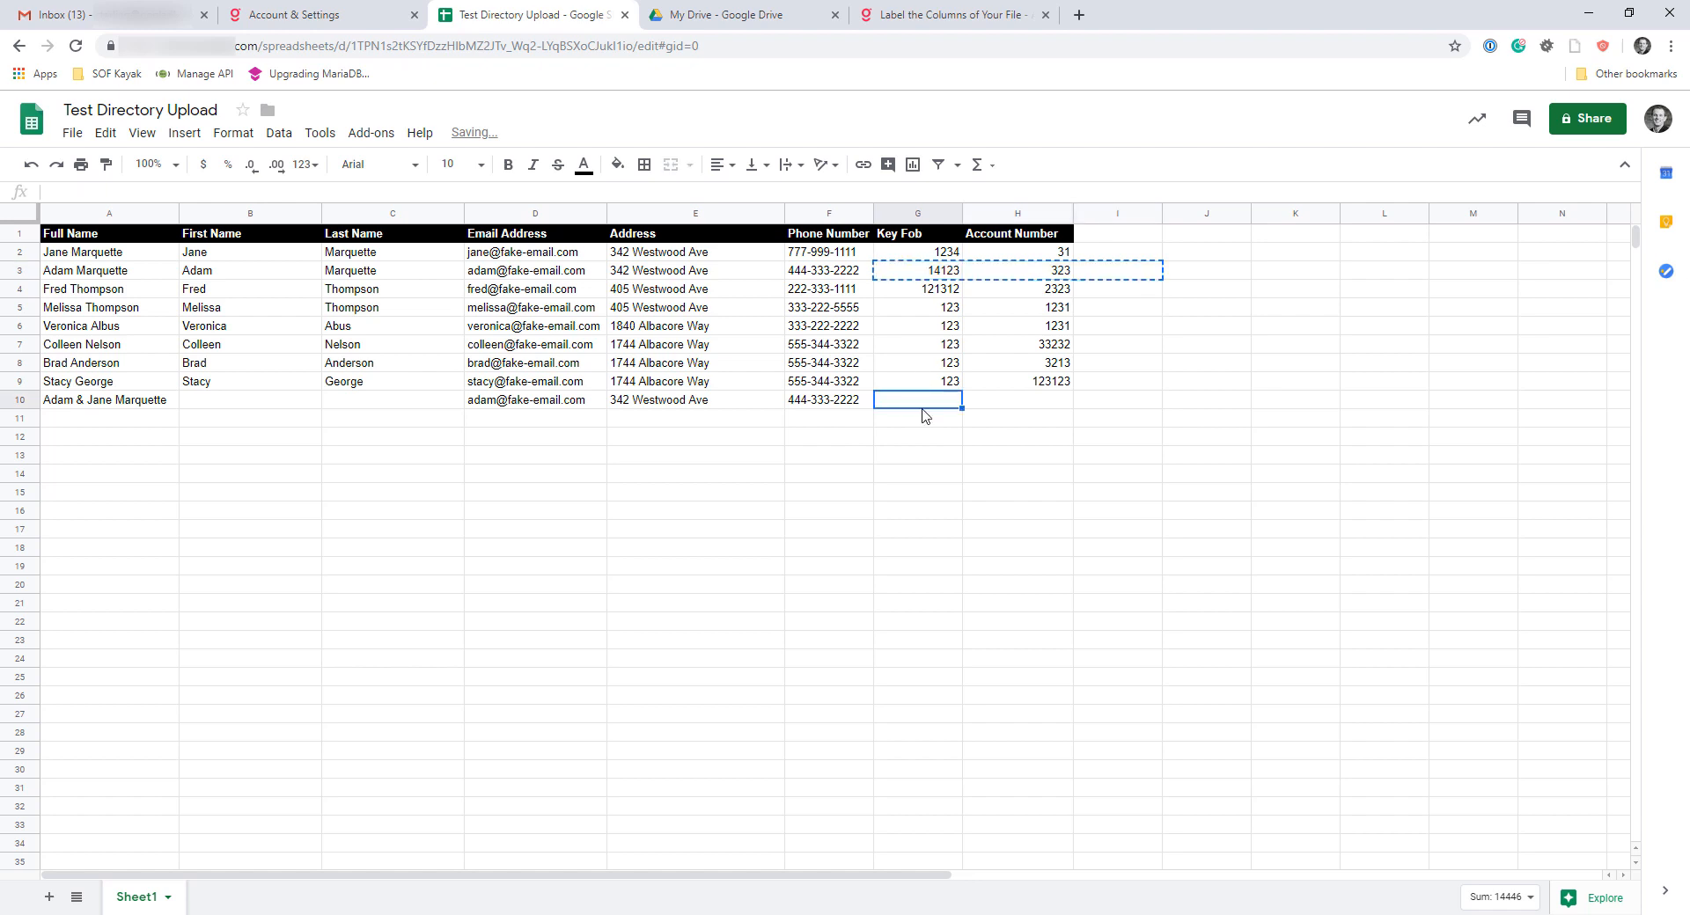
key(ctrl+v)
click(827, 472)
Compare the combined couple entry in row 10 with the separate individual entries in rows 2 and 3
drag(19, 253, 26, 270)
click(246, 459)
click(204, 476)
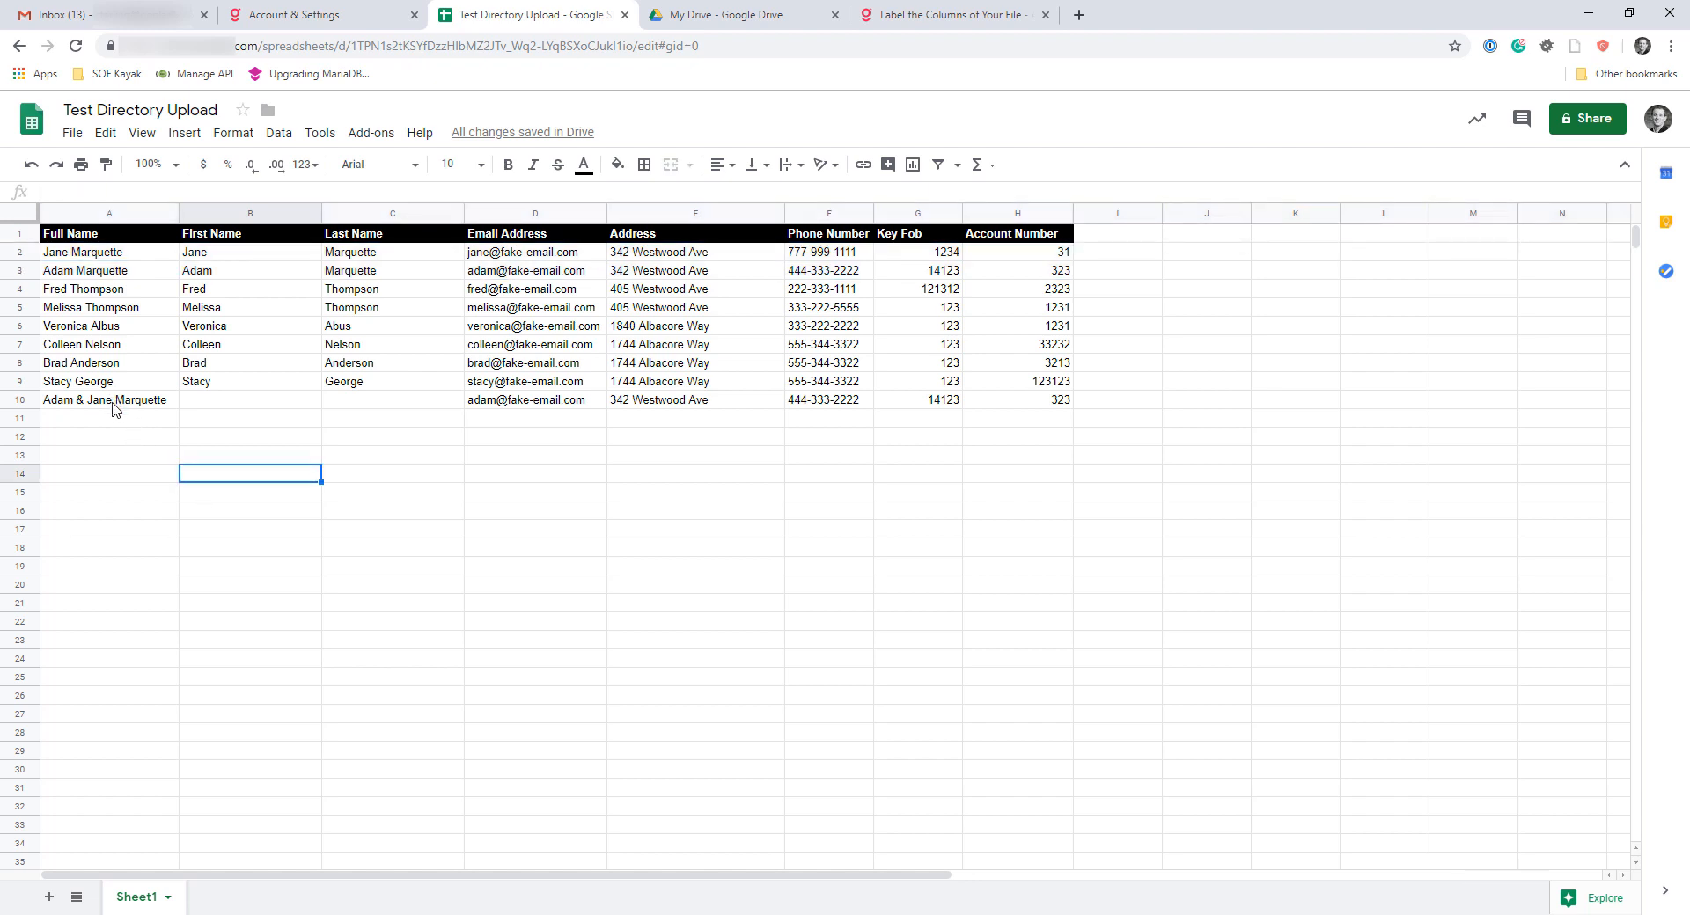
click(225, 404)
click(132, 405)
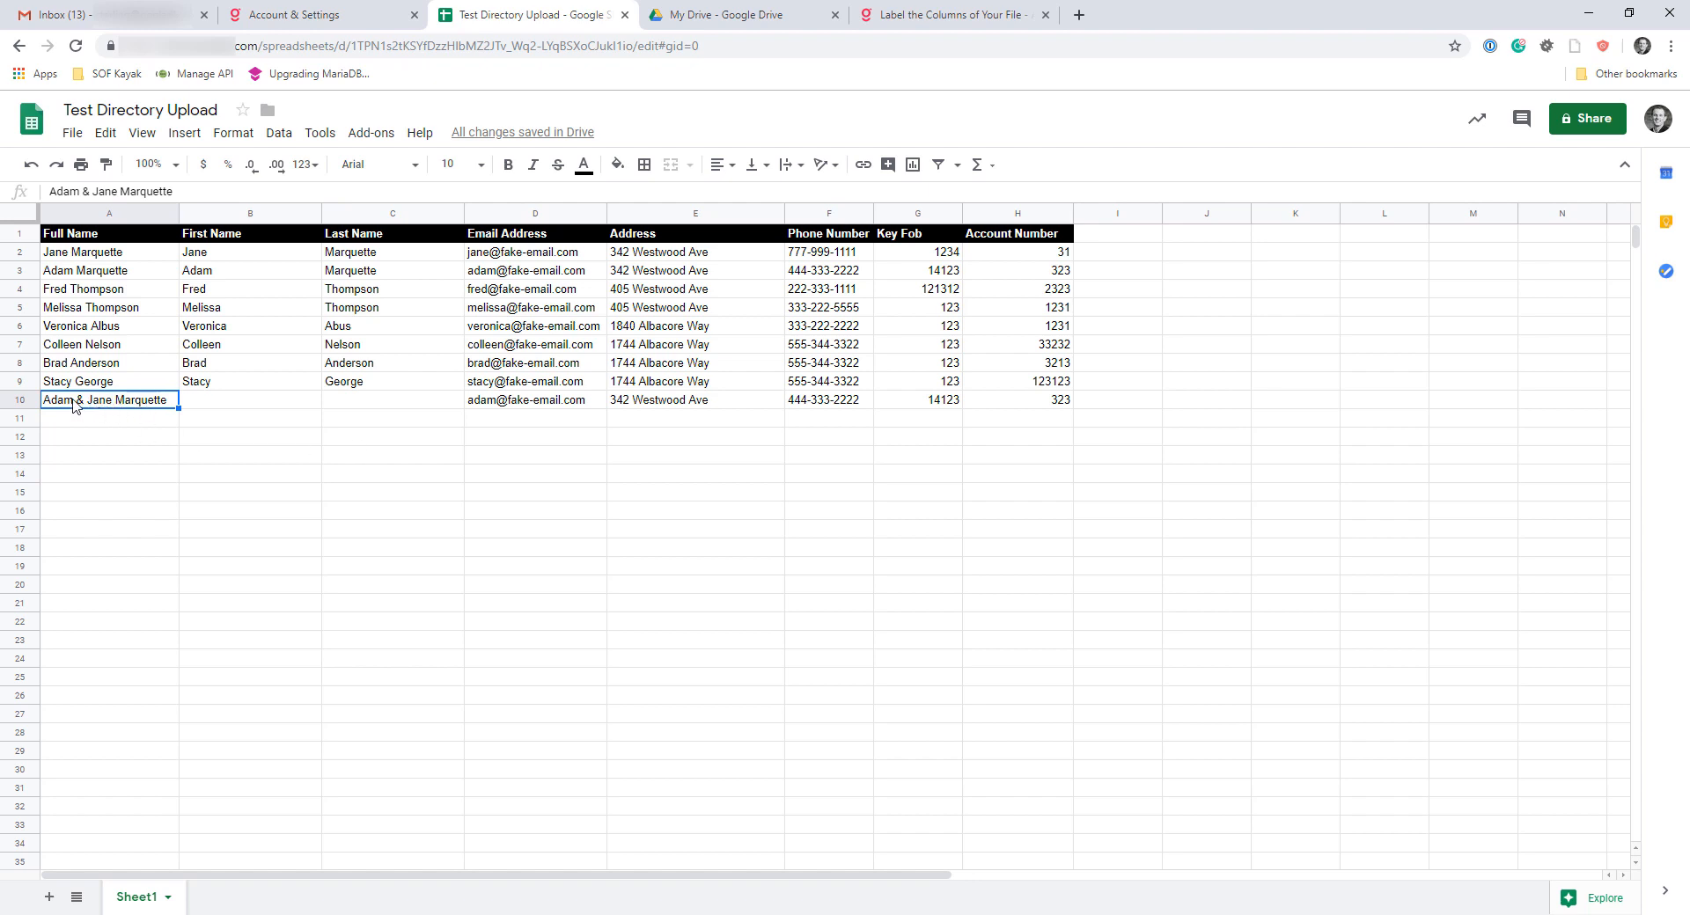
click(521, 402)
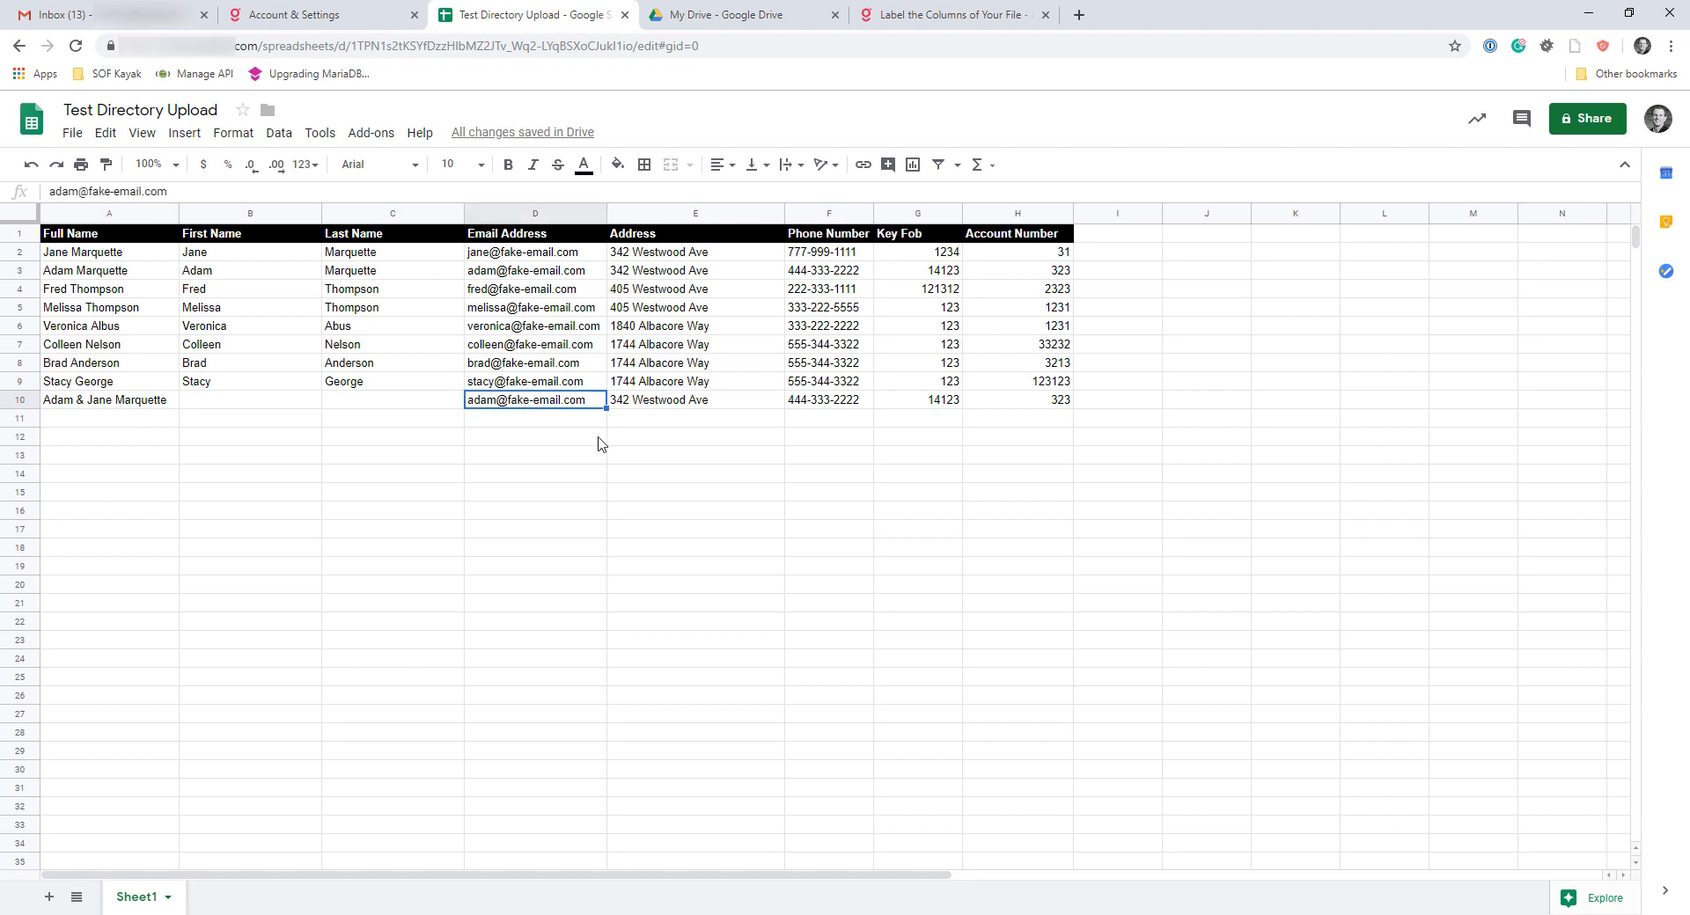
drag(154, 403, 1039, 405)
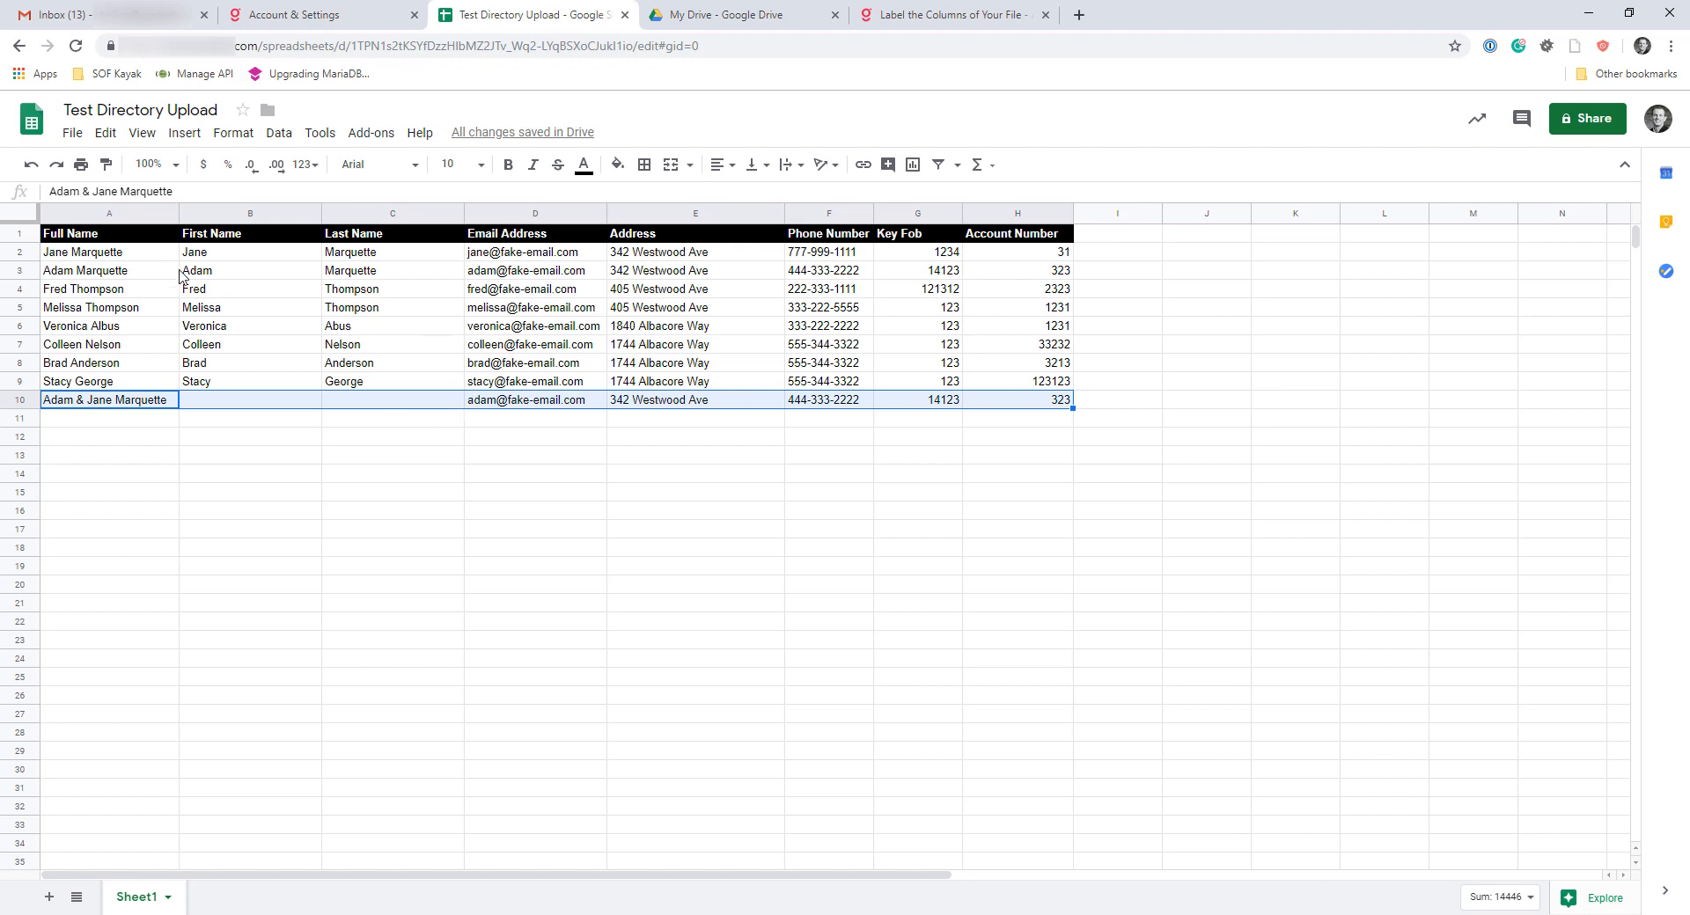
drag(115, 255, 1021, 274)
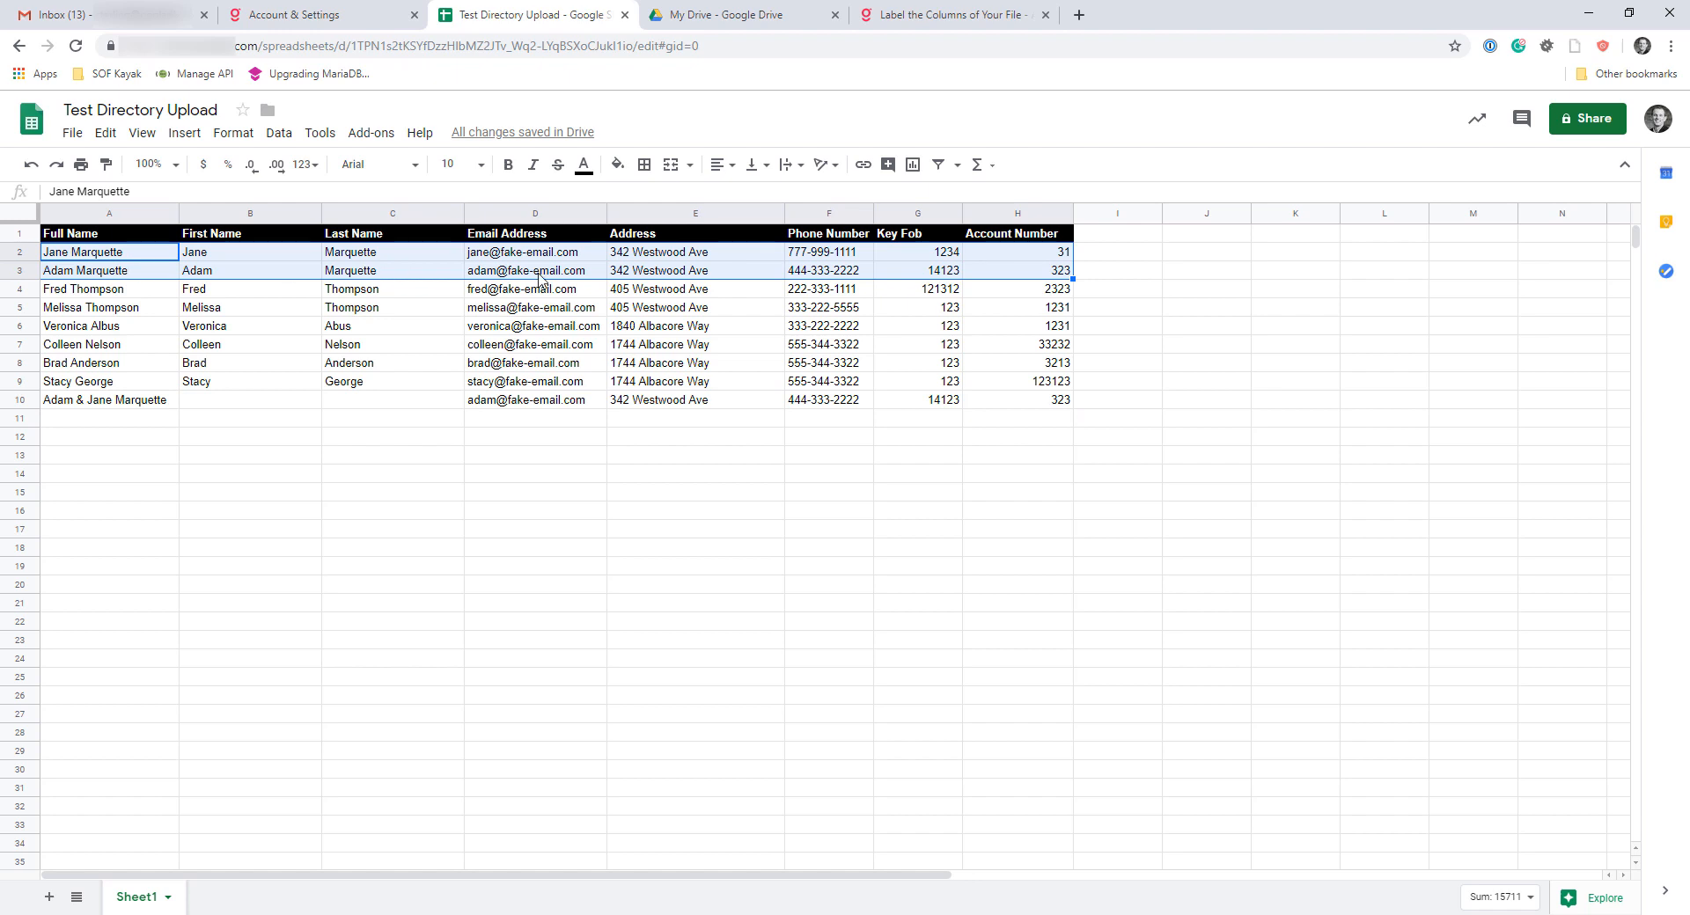
drag(660, 270, 683, 257)
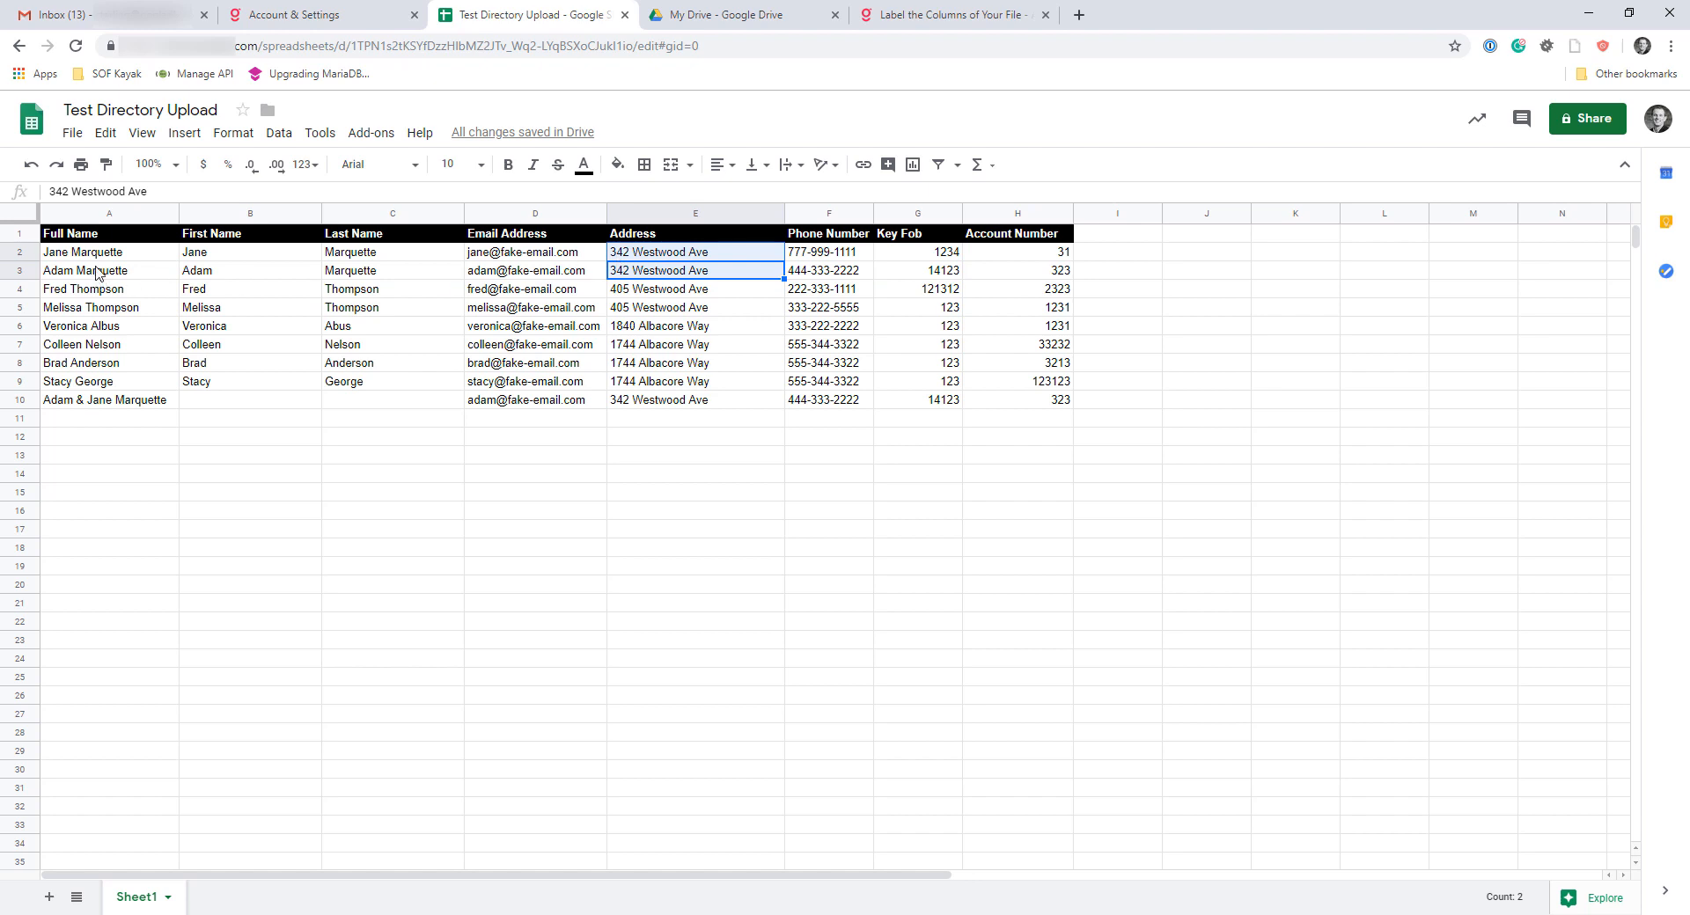
drag(106, 253, 1021, 274)
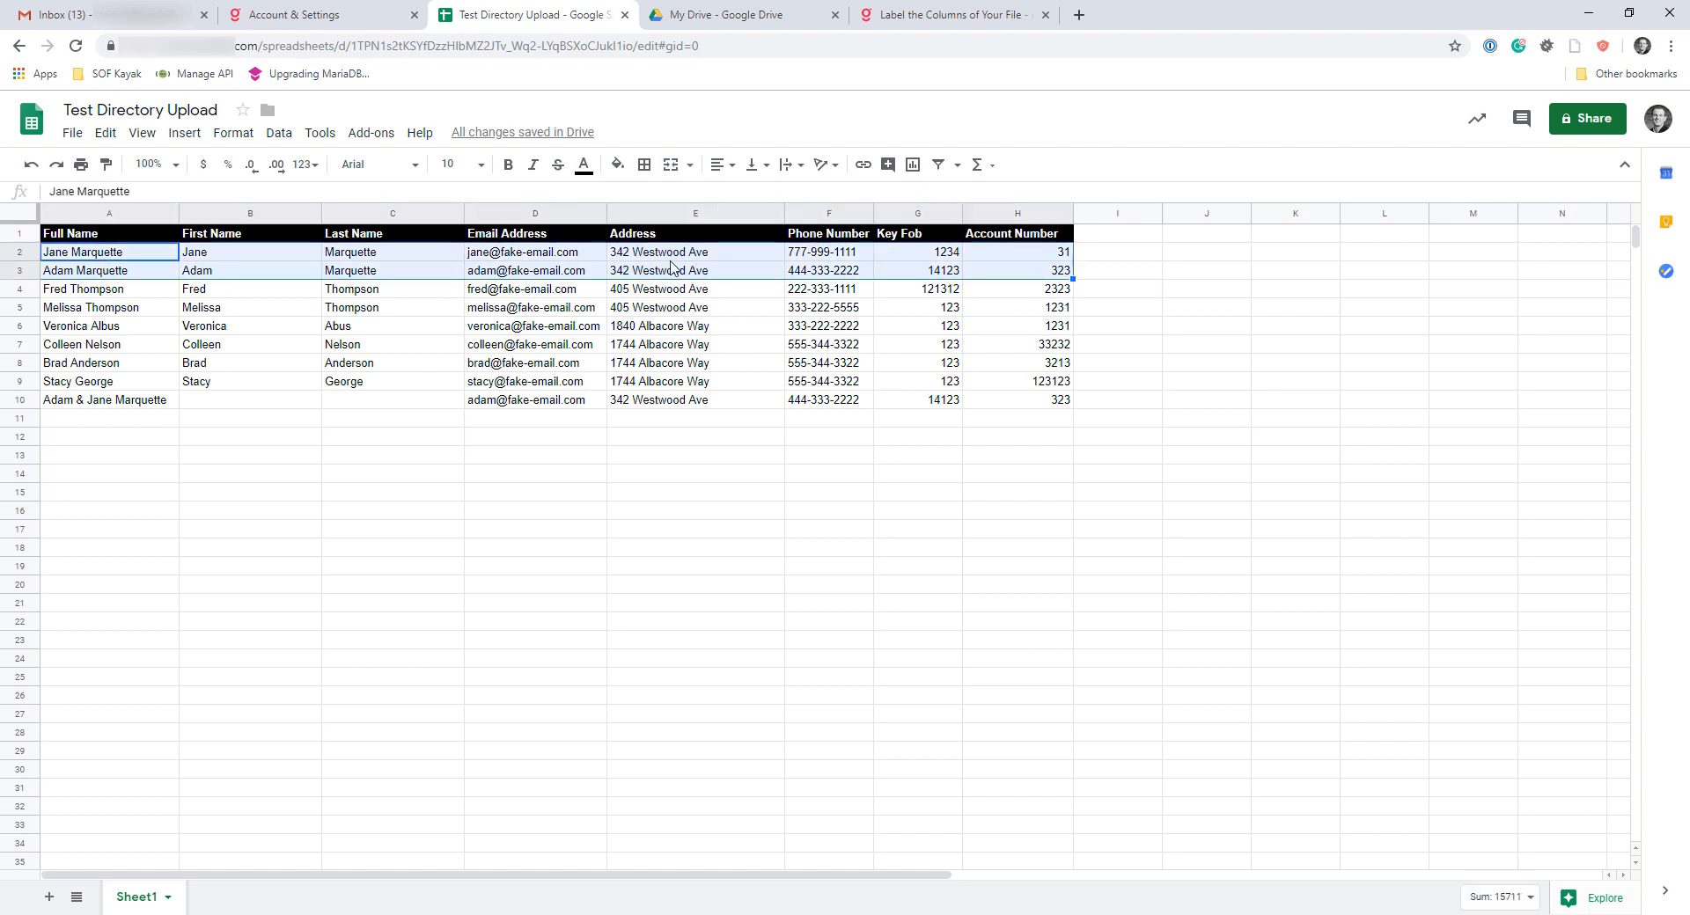
click(145, 437)
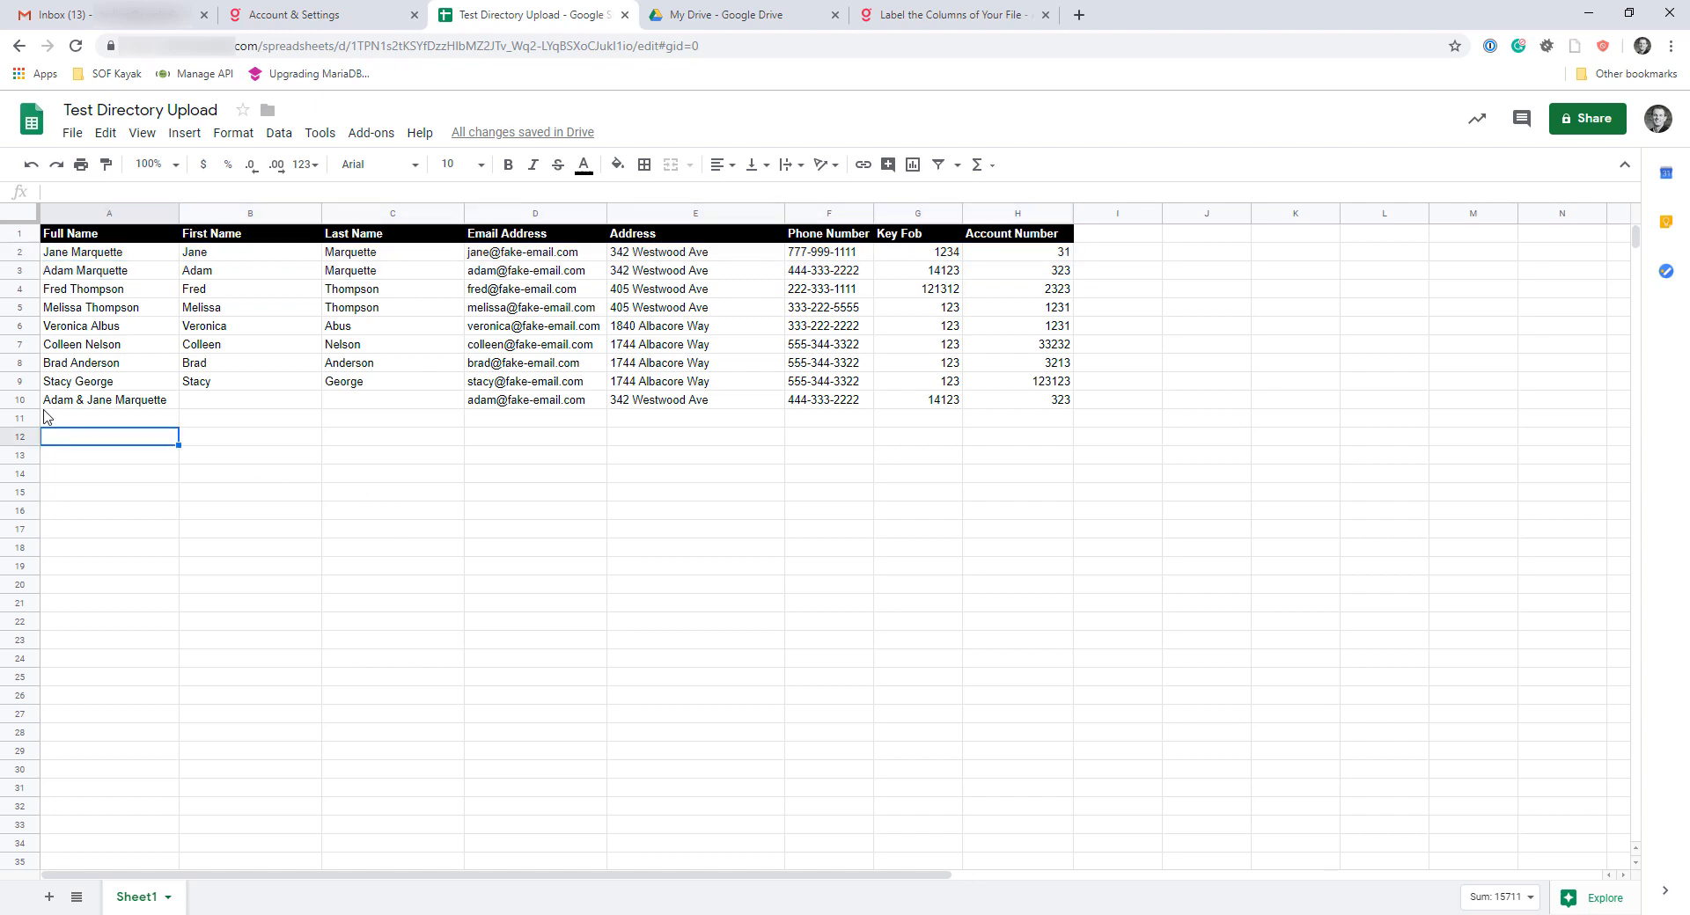
Delete row 10 containing the combined couple entry
click(19, 400)
right_click(26, 403)
click(122, 605)
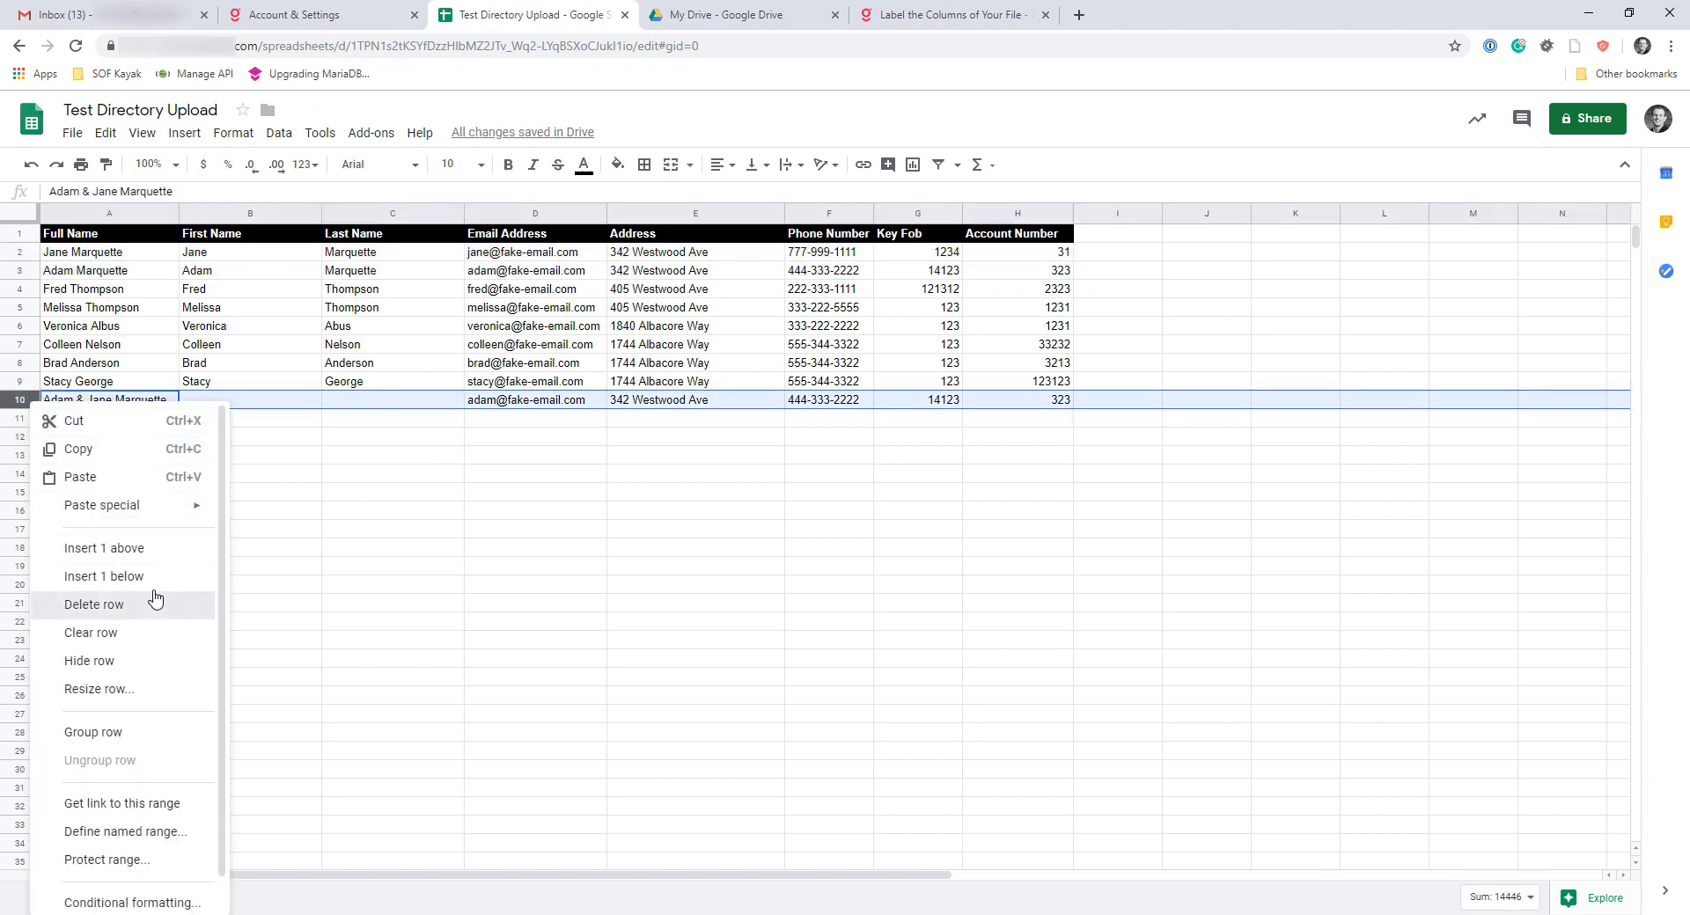
click(325, 534)
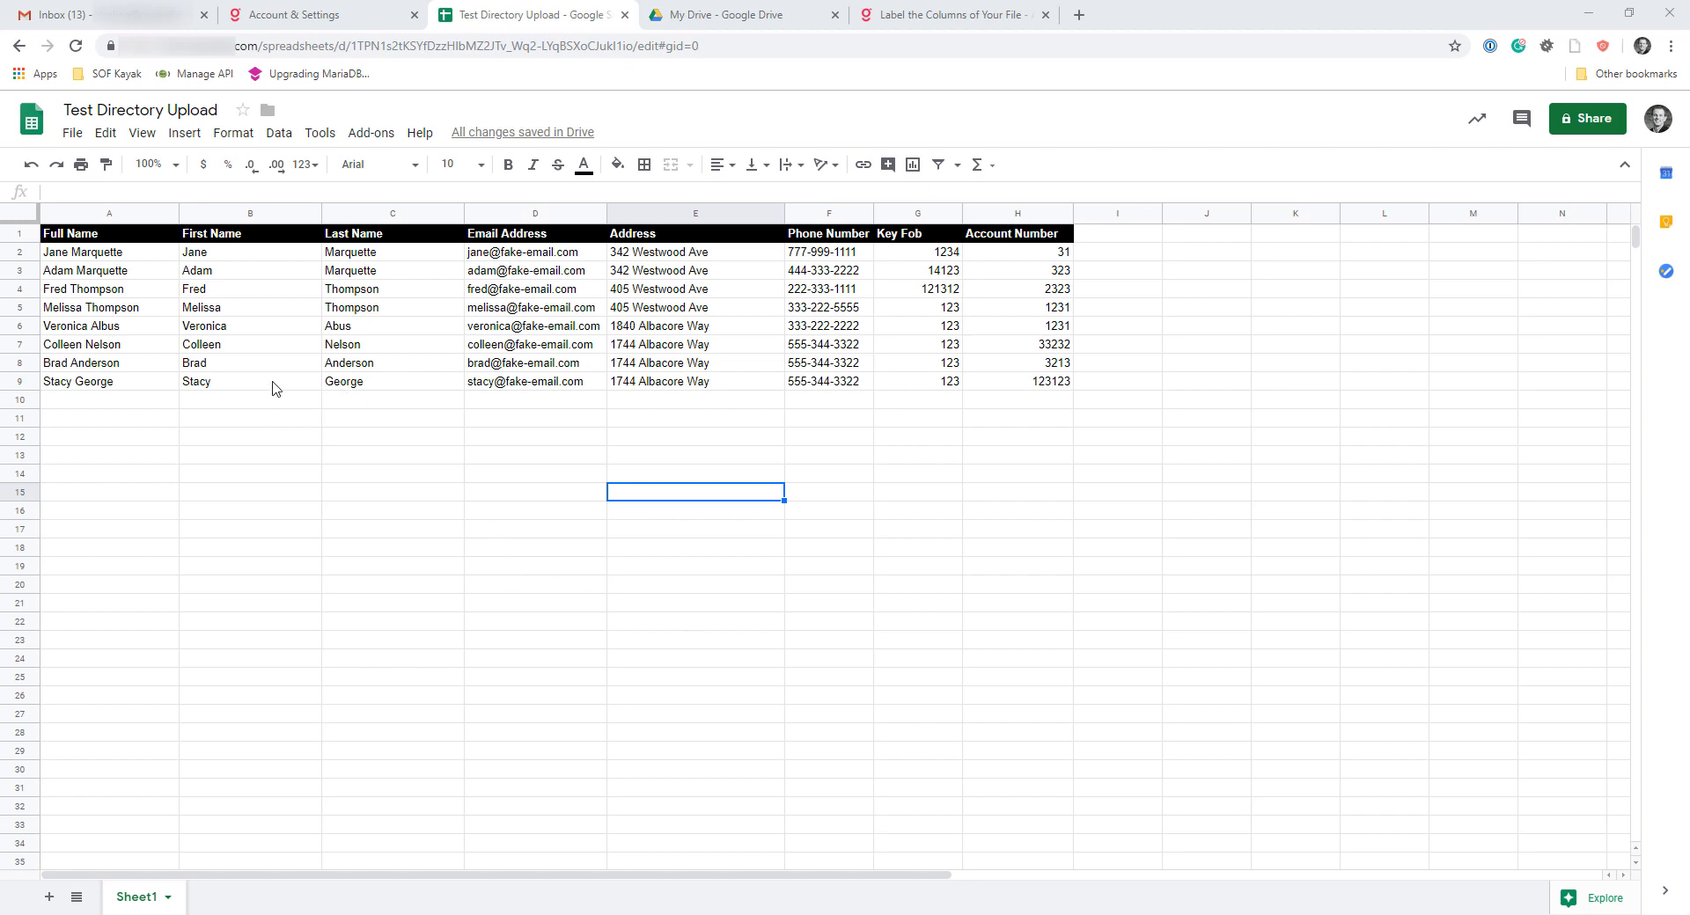
Delete the First Name and Last Name columns (B and C), keeping the Full Name column
drag(252, 218, 387, 216)
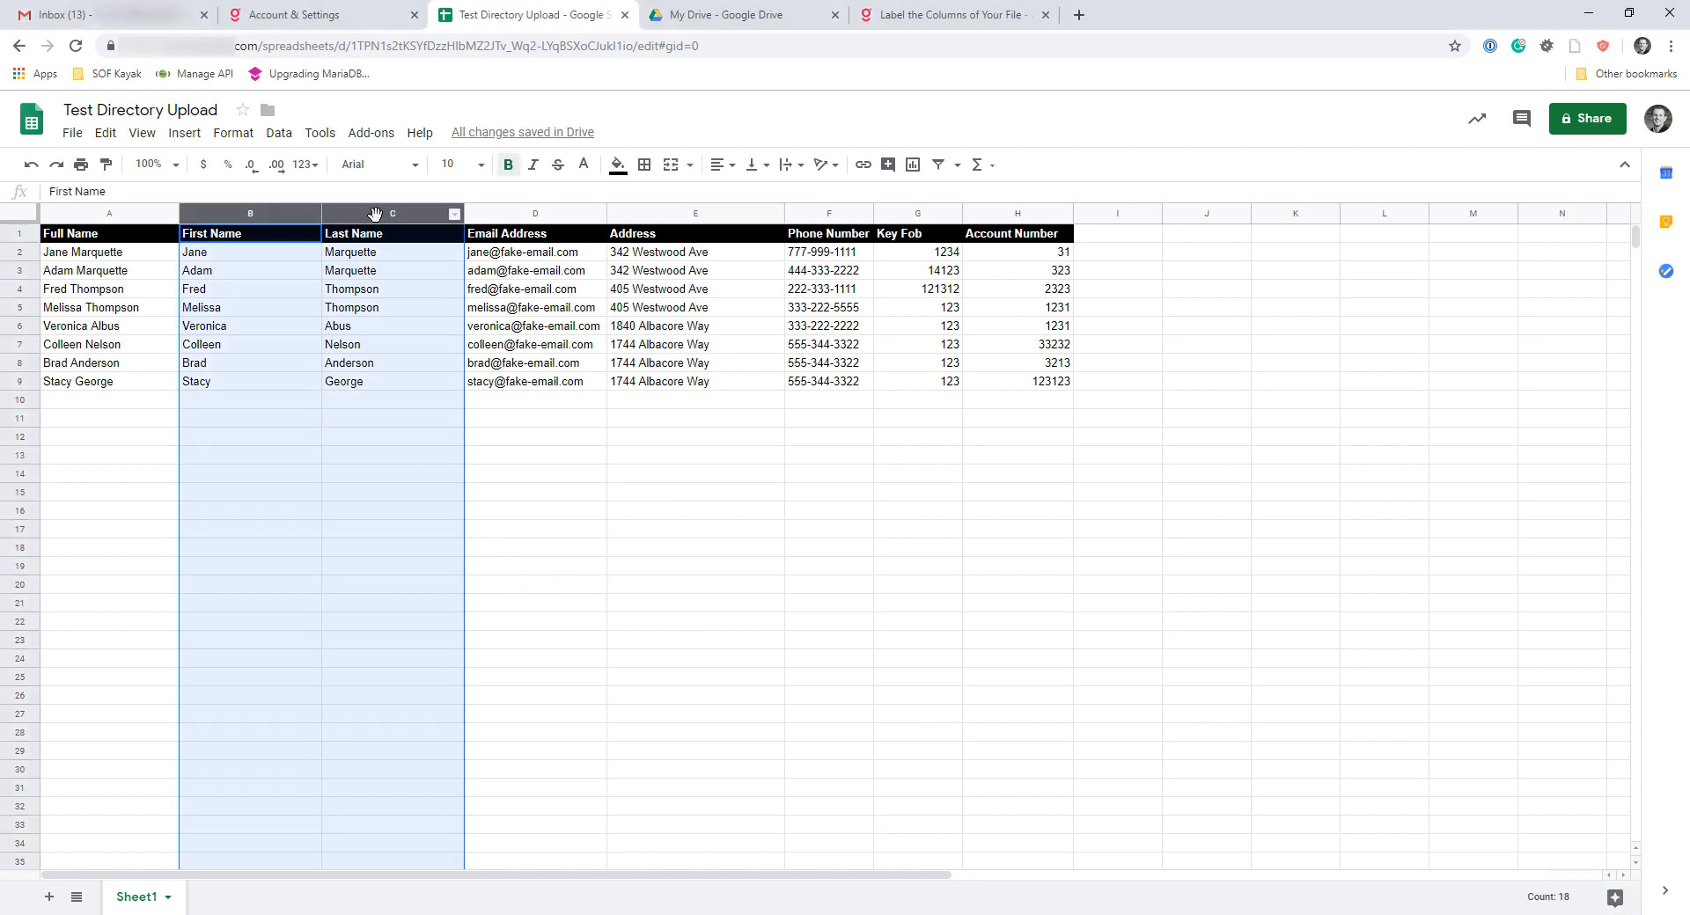
right_click(378, 217)
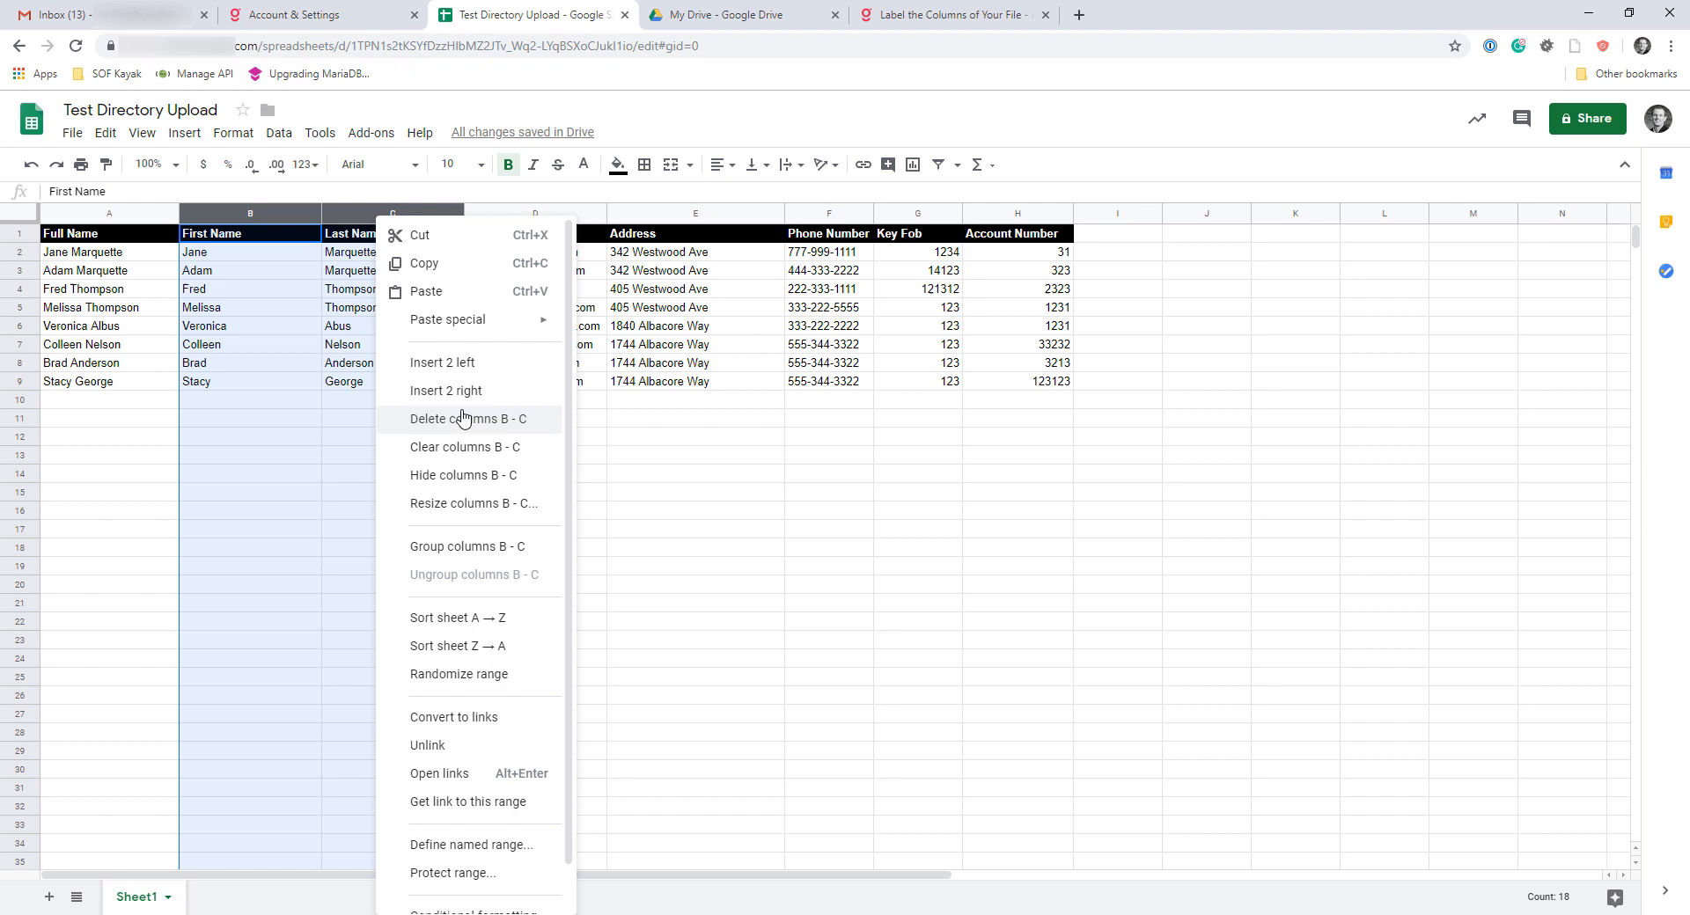
click(176, 440)
drag(89, 220, 255, 214)
click(397, 455)
right_click(253, 217)
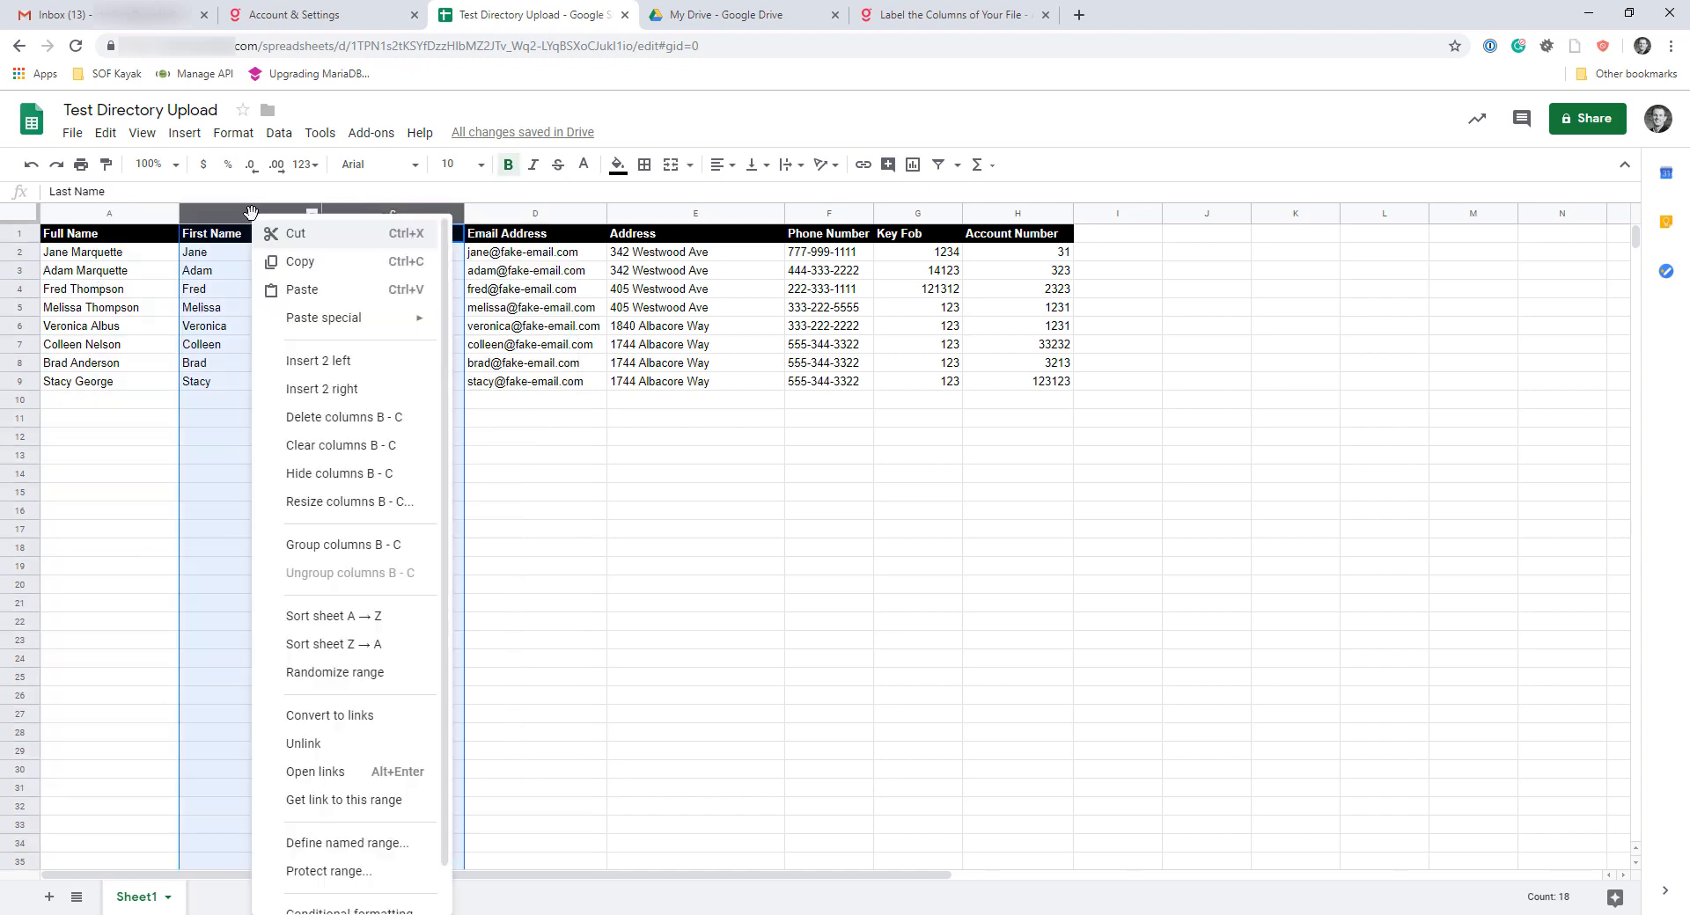
click(348, 419)
click(546, 494)
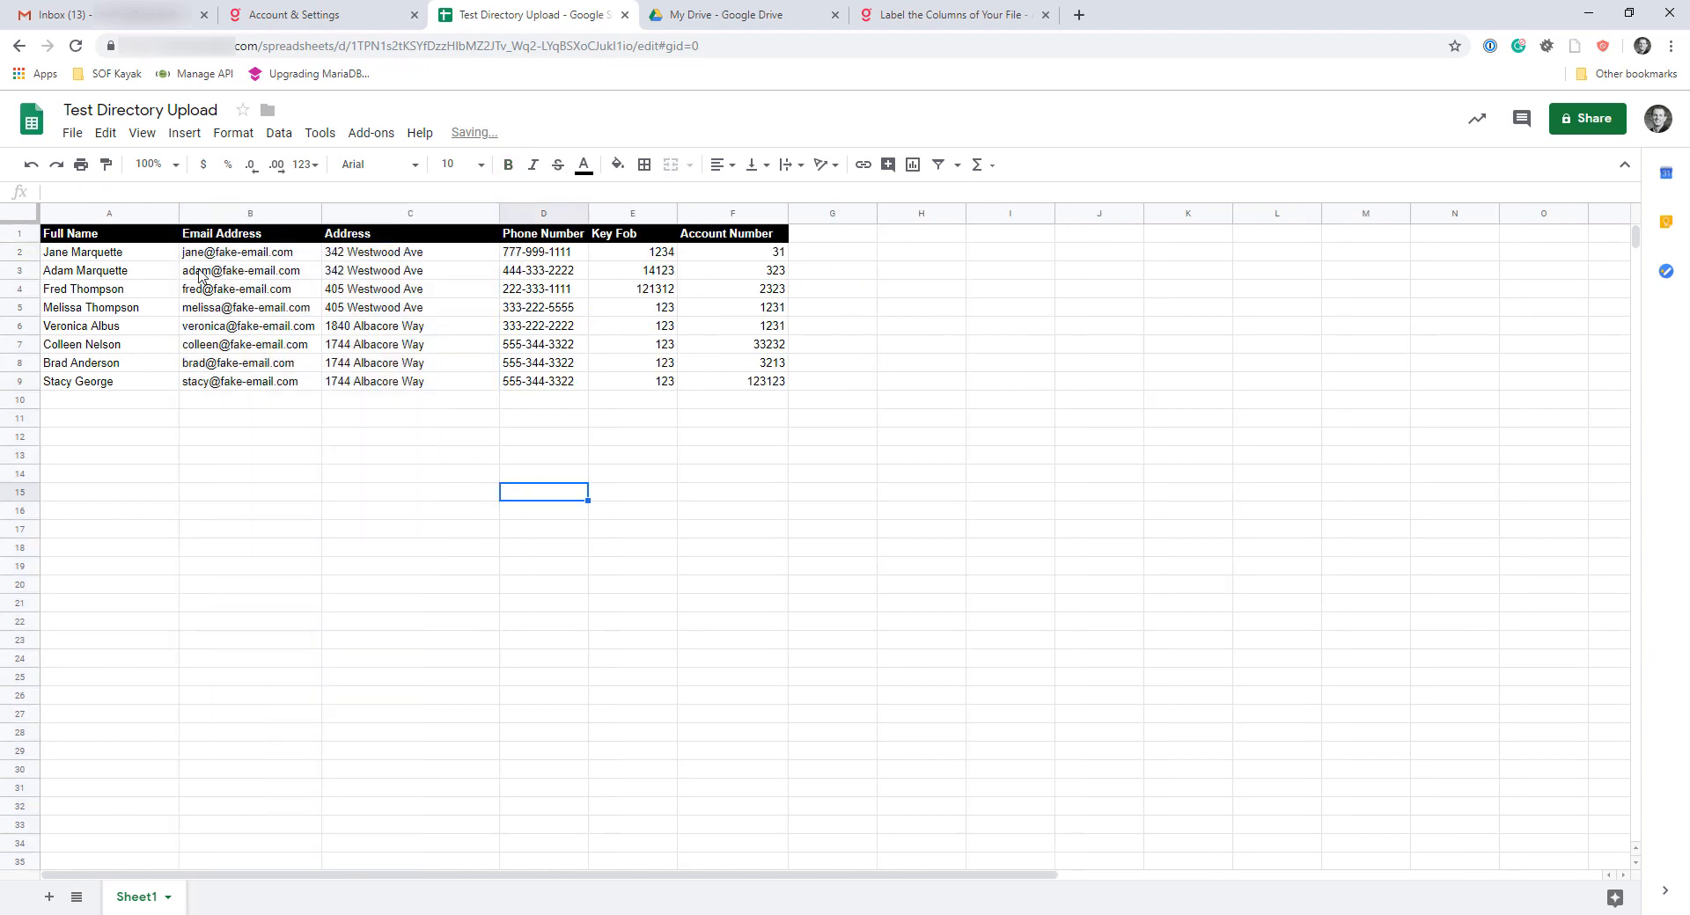
Look through the spreadsheet's download formats for comma-separated values (.csv, current sheet)
click(72, 132)
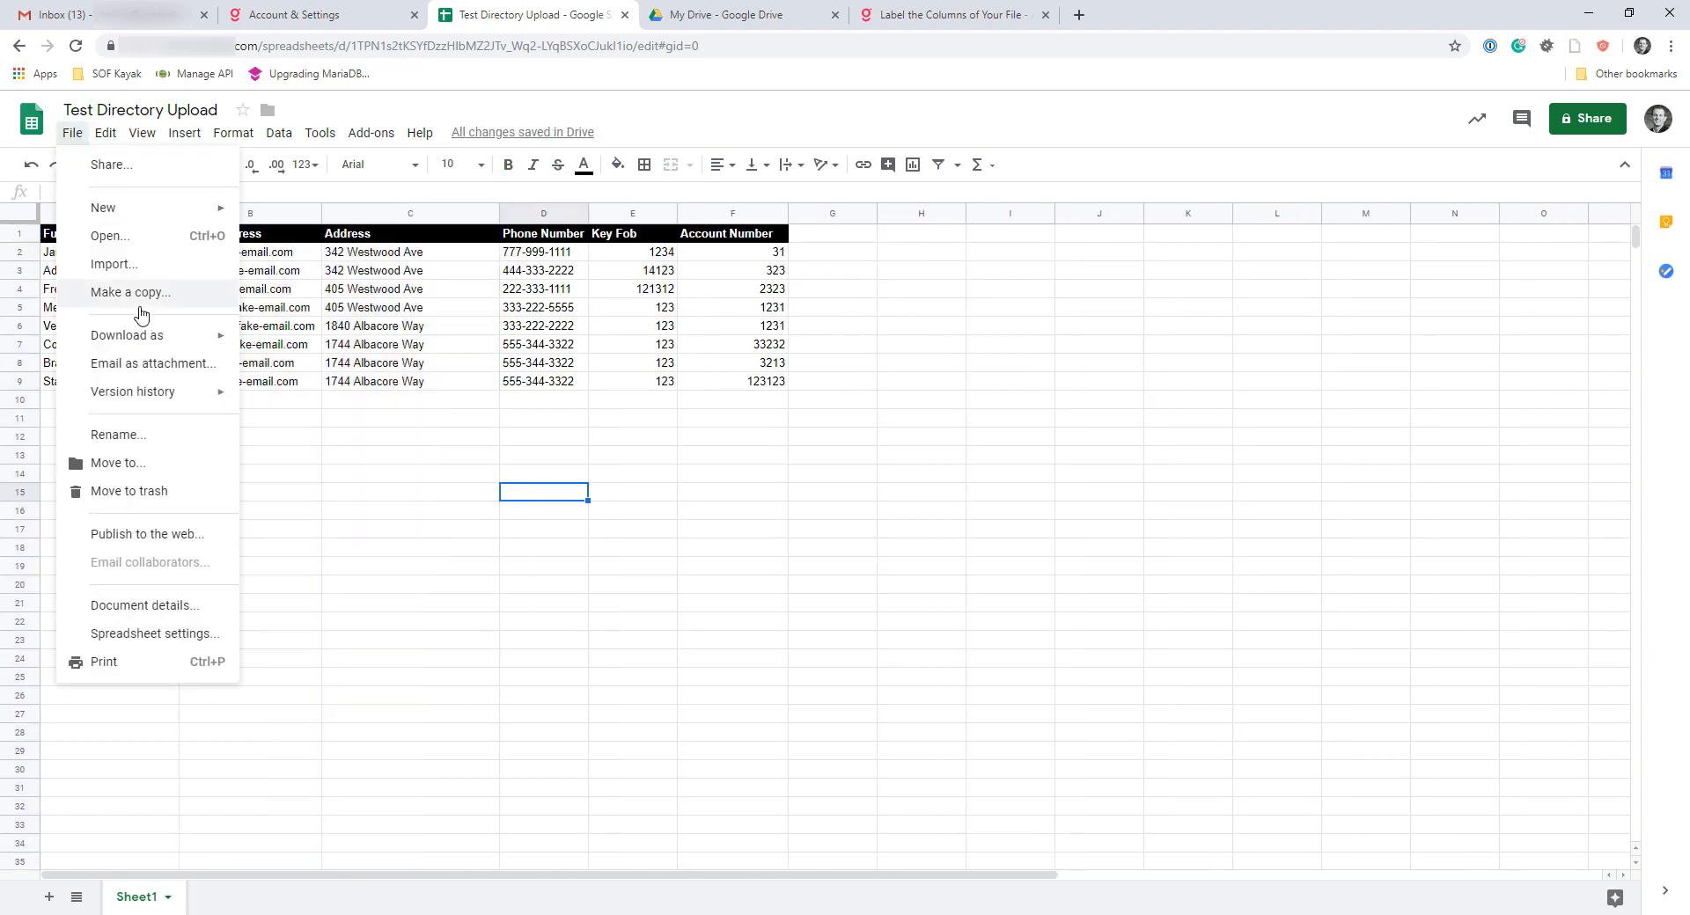
click(342, 421)
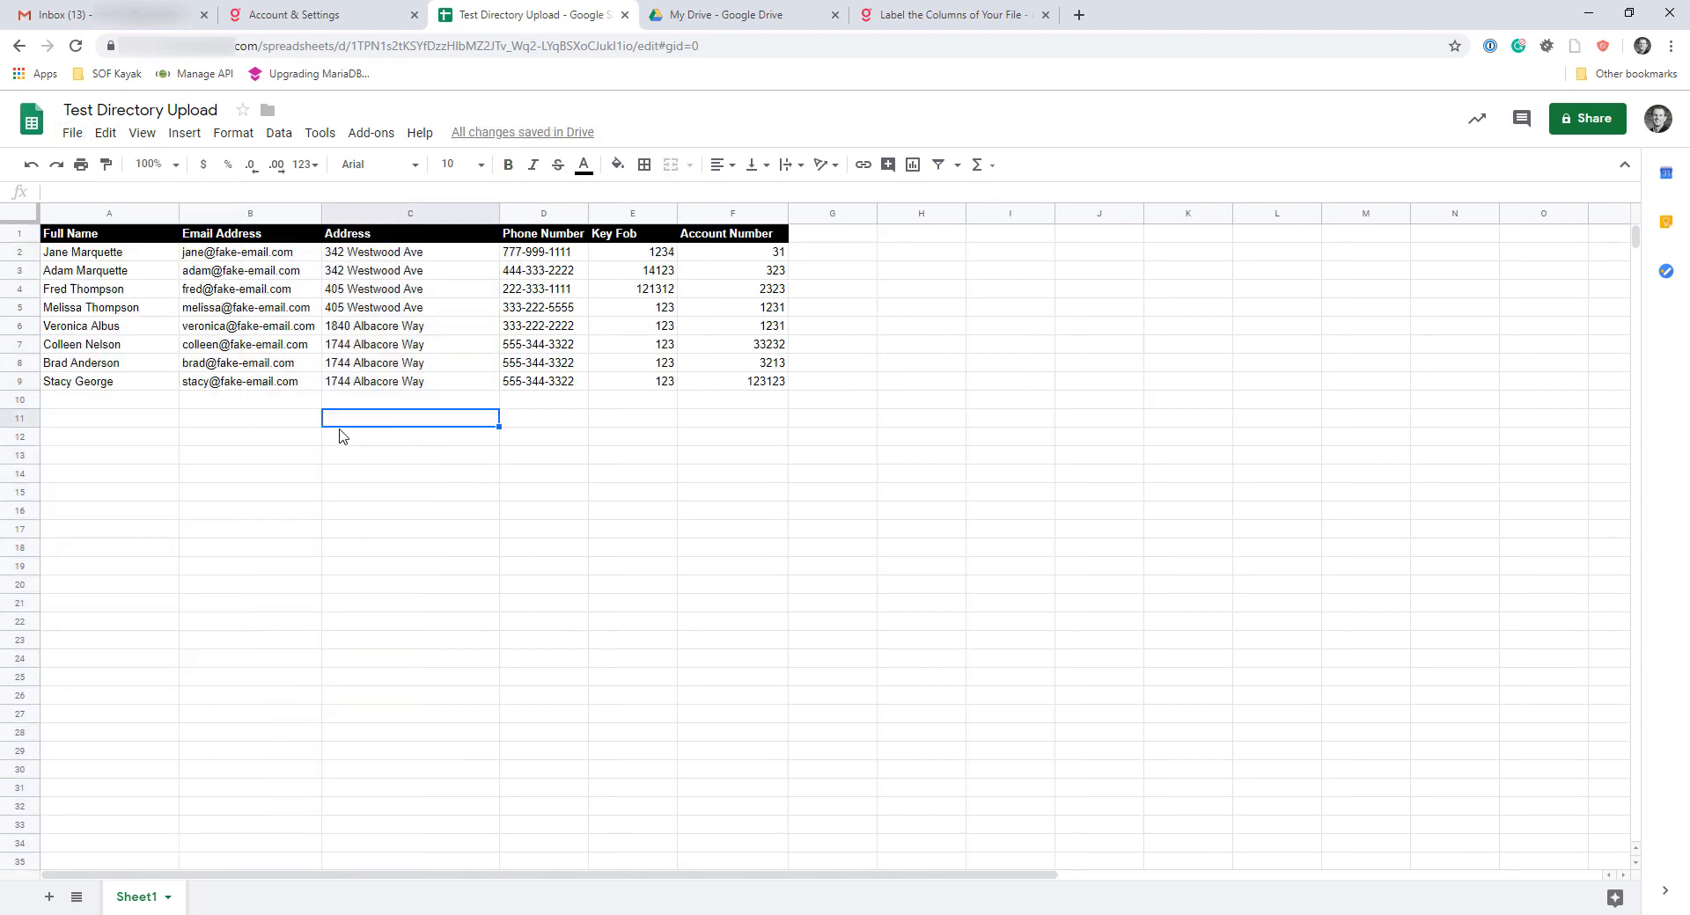
click(73, 133)
mouse_move(157, 335)
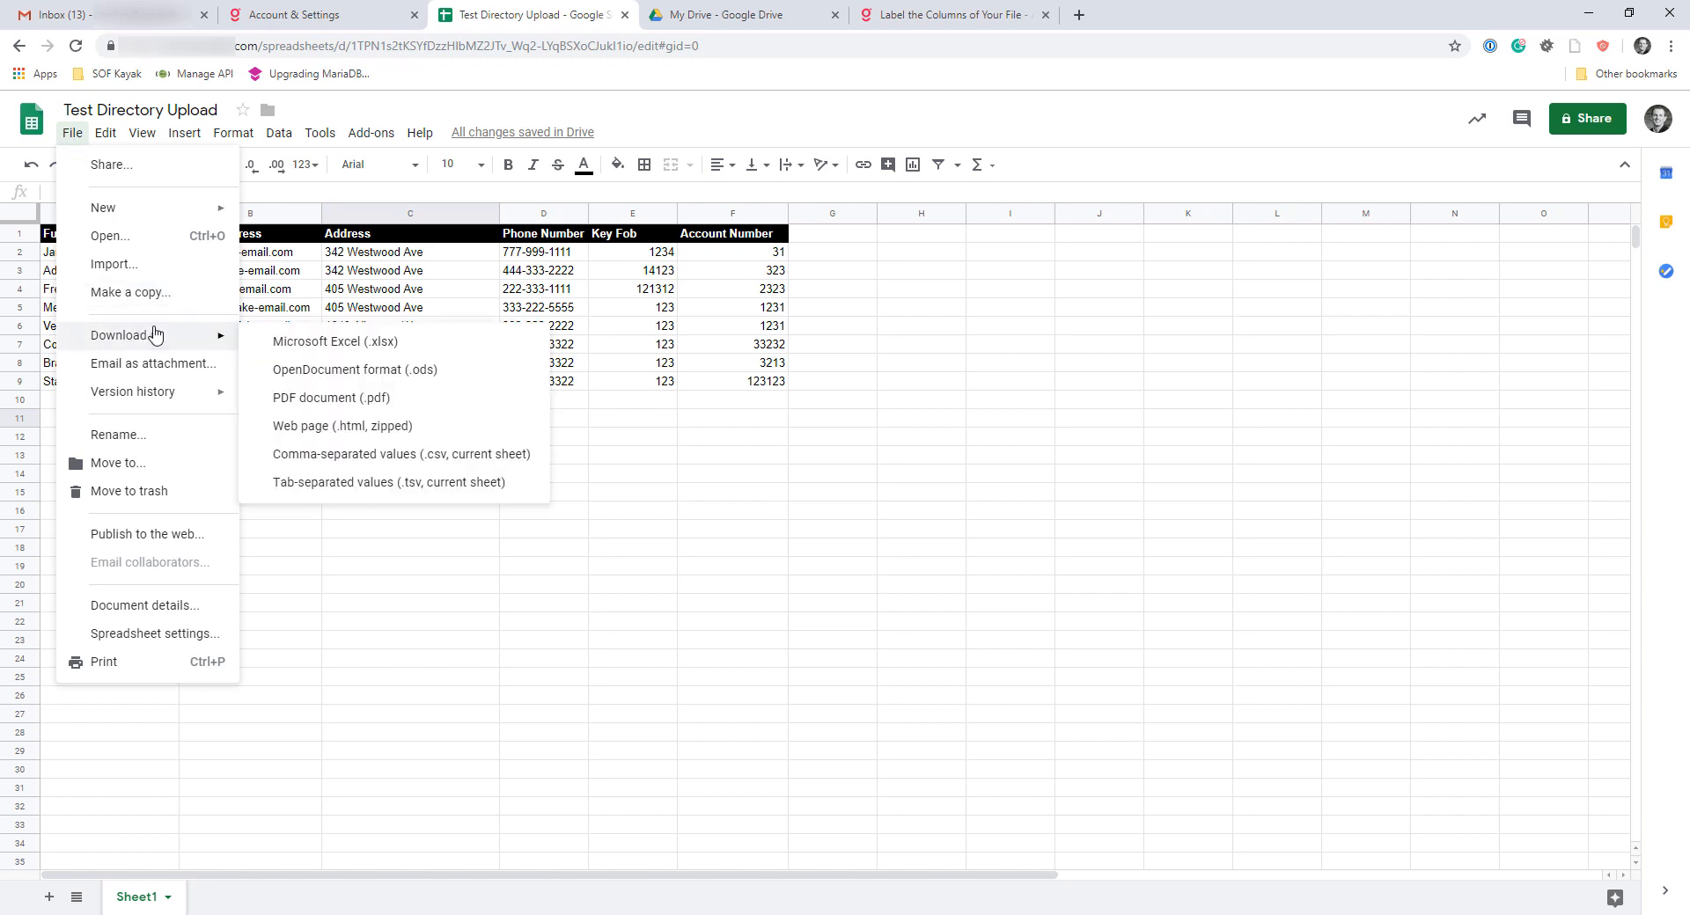
click(418, 456)
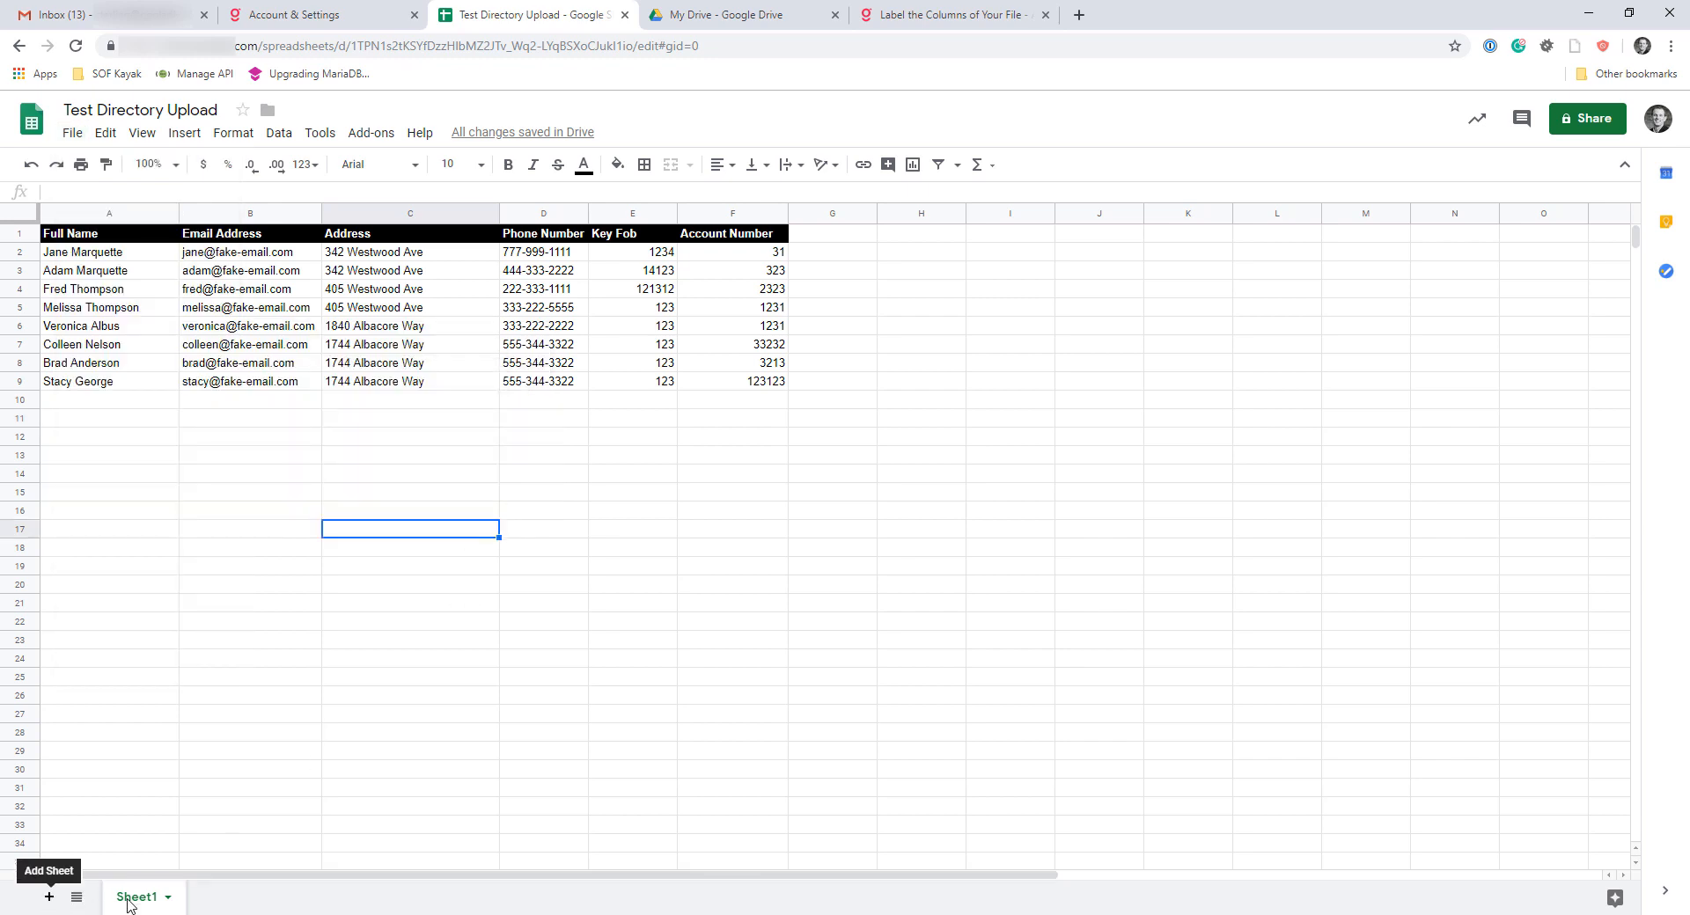
Add two blank sheets to the spreadsheet, view Sheet2 and return to Sheet1
click(50, 897)
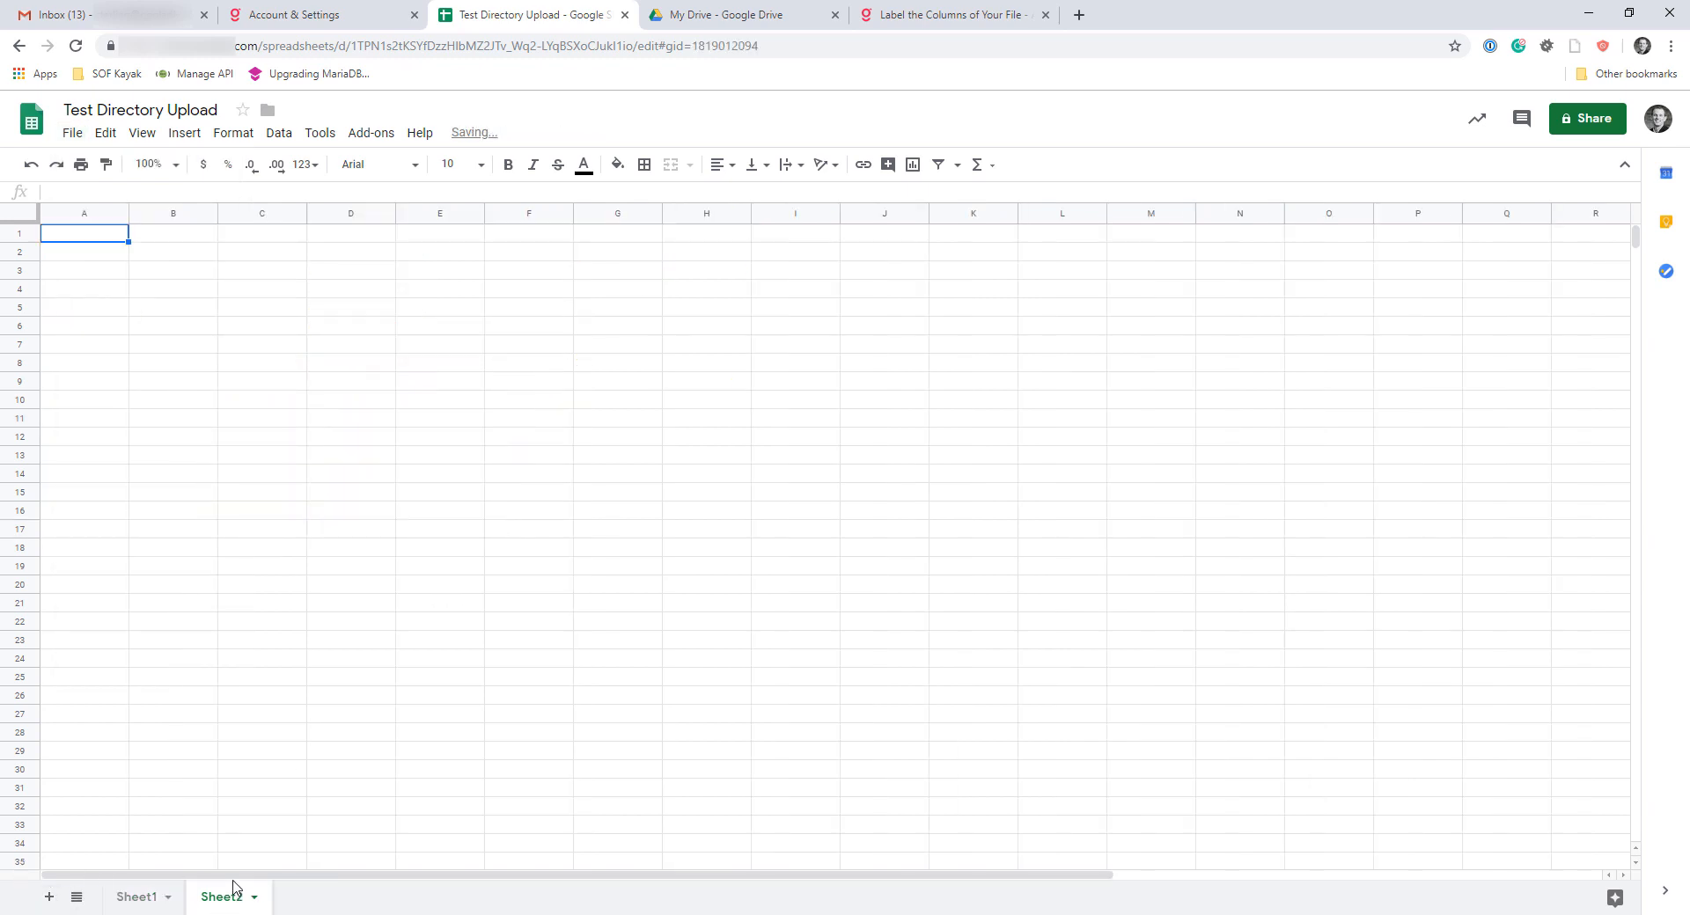
click(49, 897)
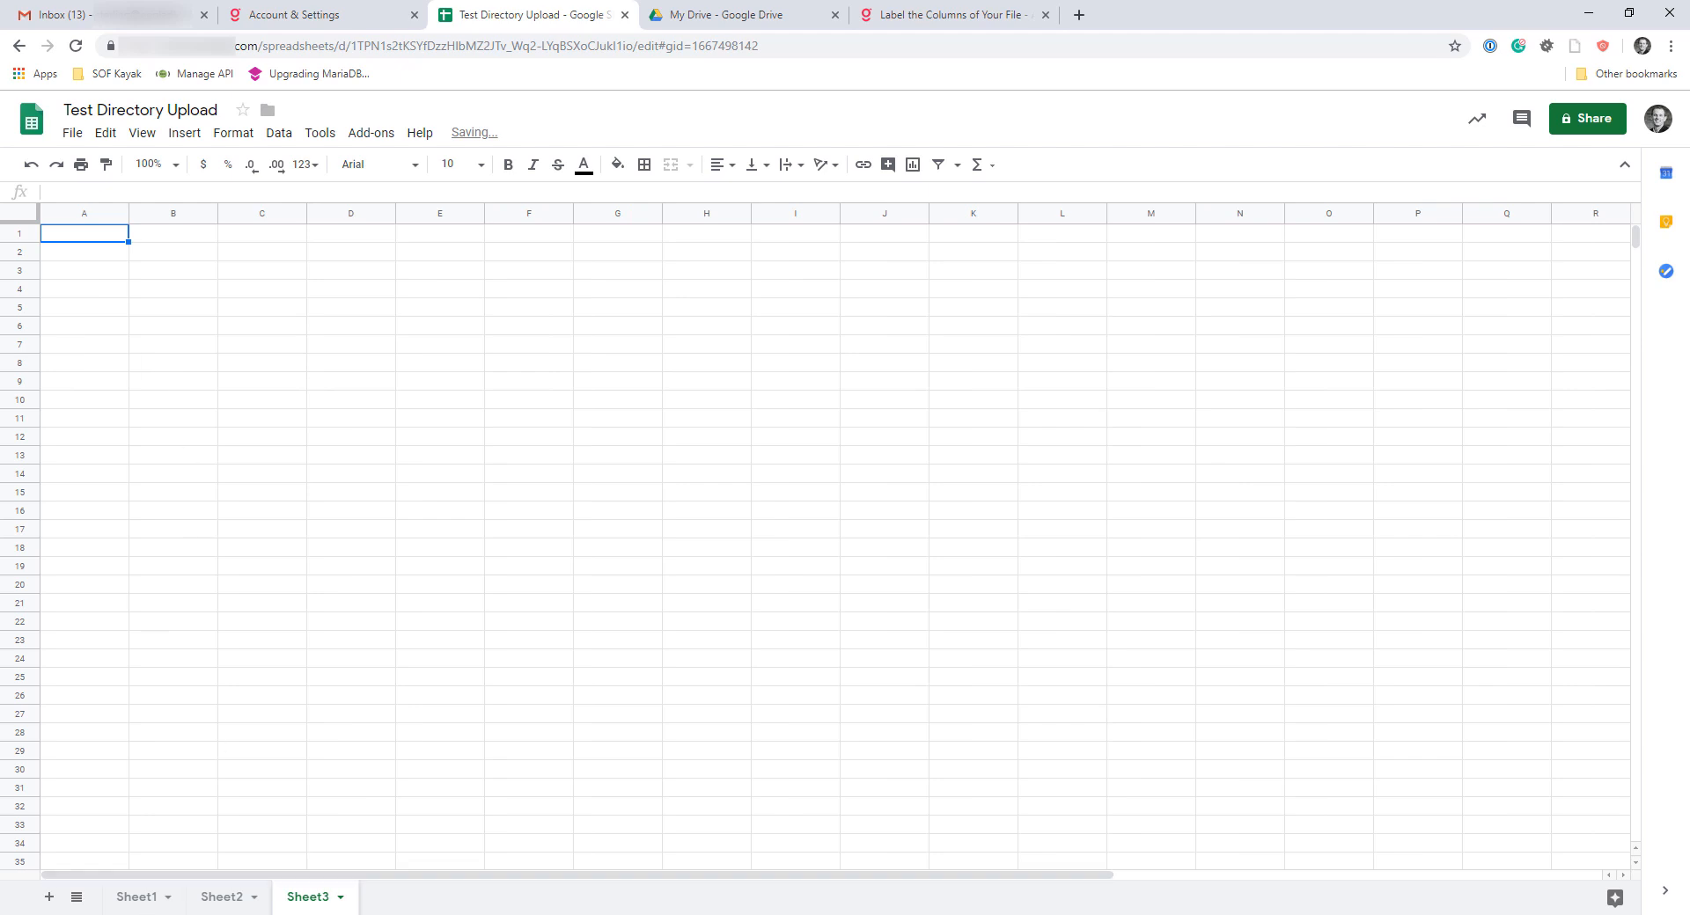
click(150, 897)
click(247, 897)
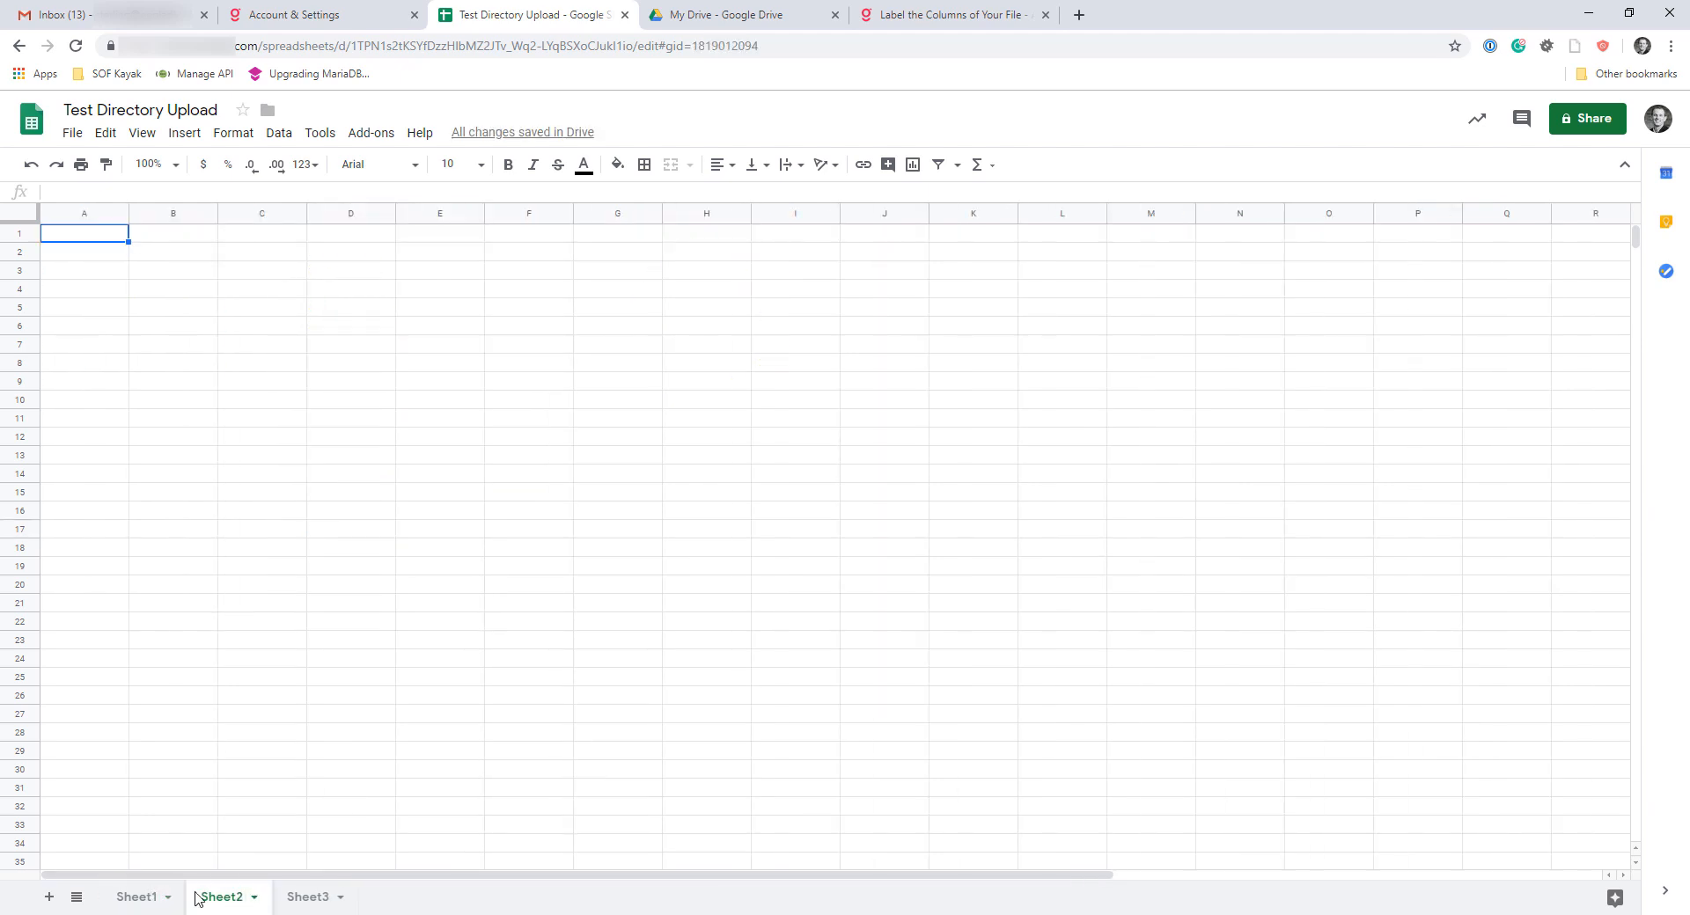
click(137, 897)
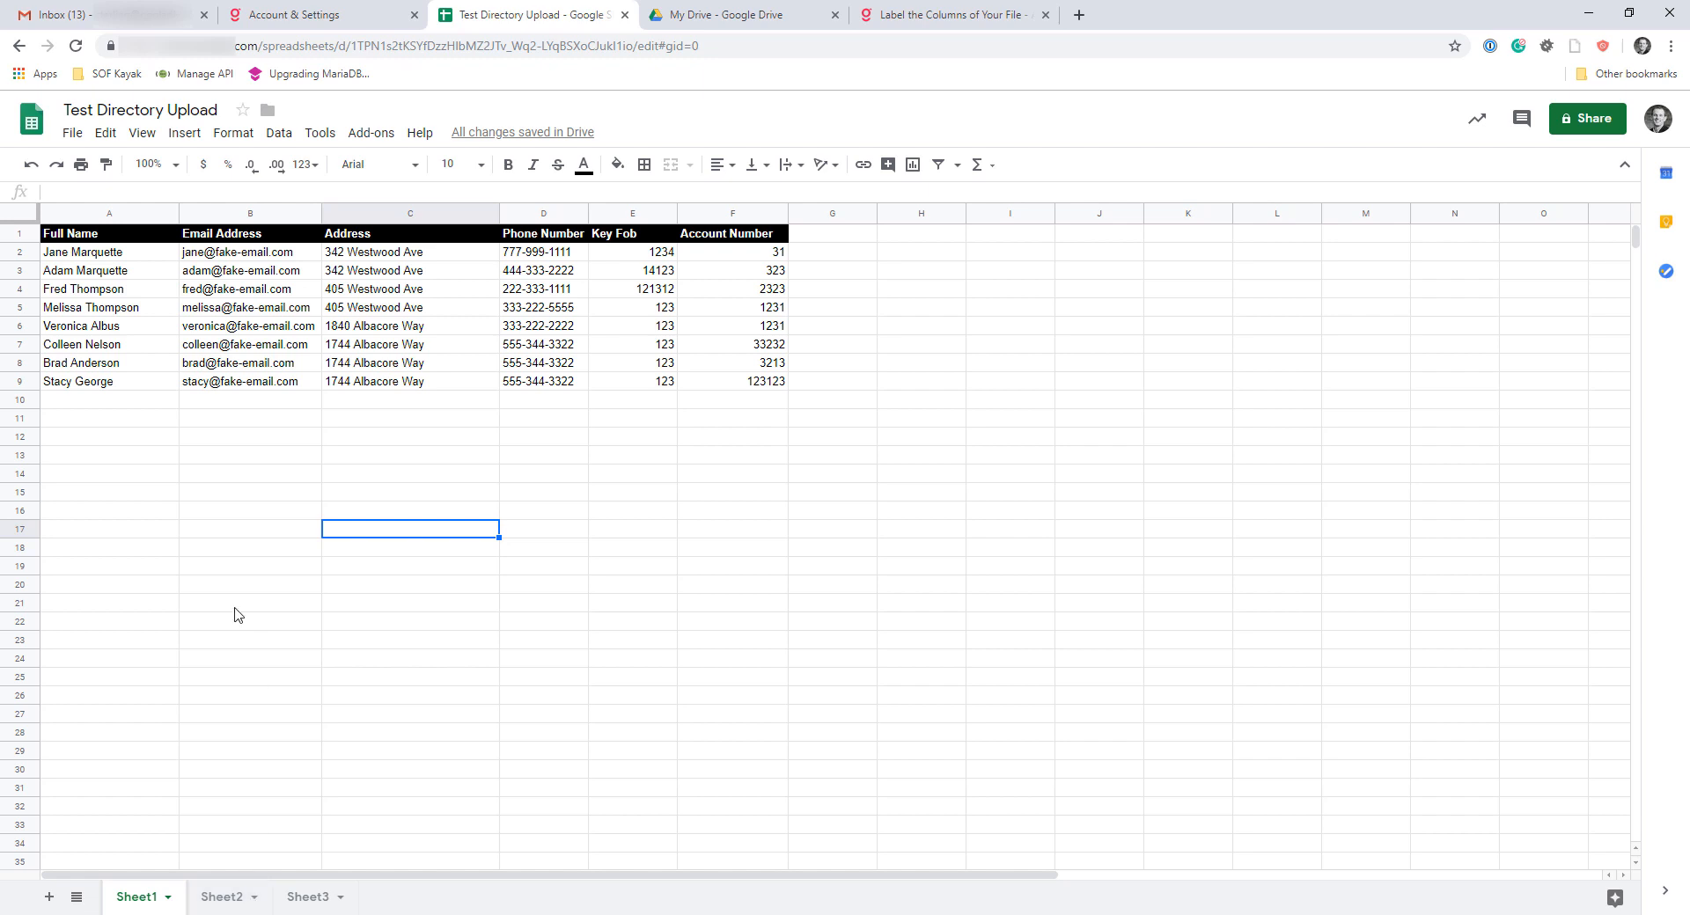
Select the range A1 to H28 on Sheet1 to cover all the resident data
click(223, 502)
drag(132, 235, 413, 291)
drag(578, 393, 953, 744)
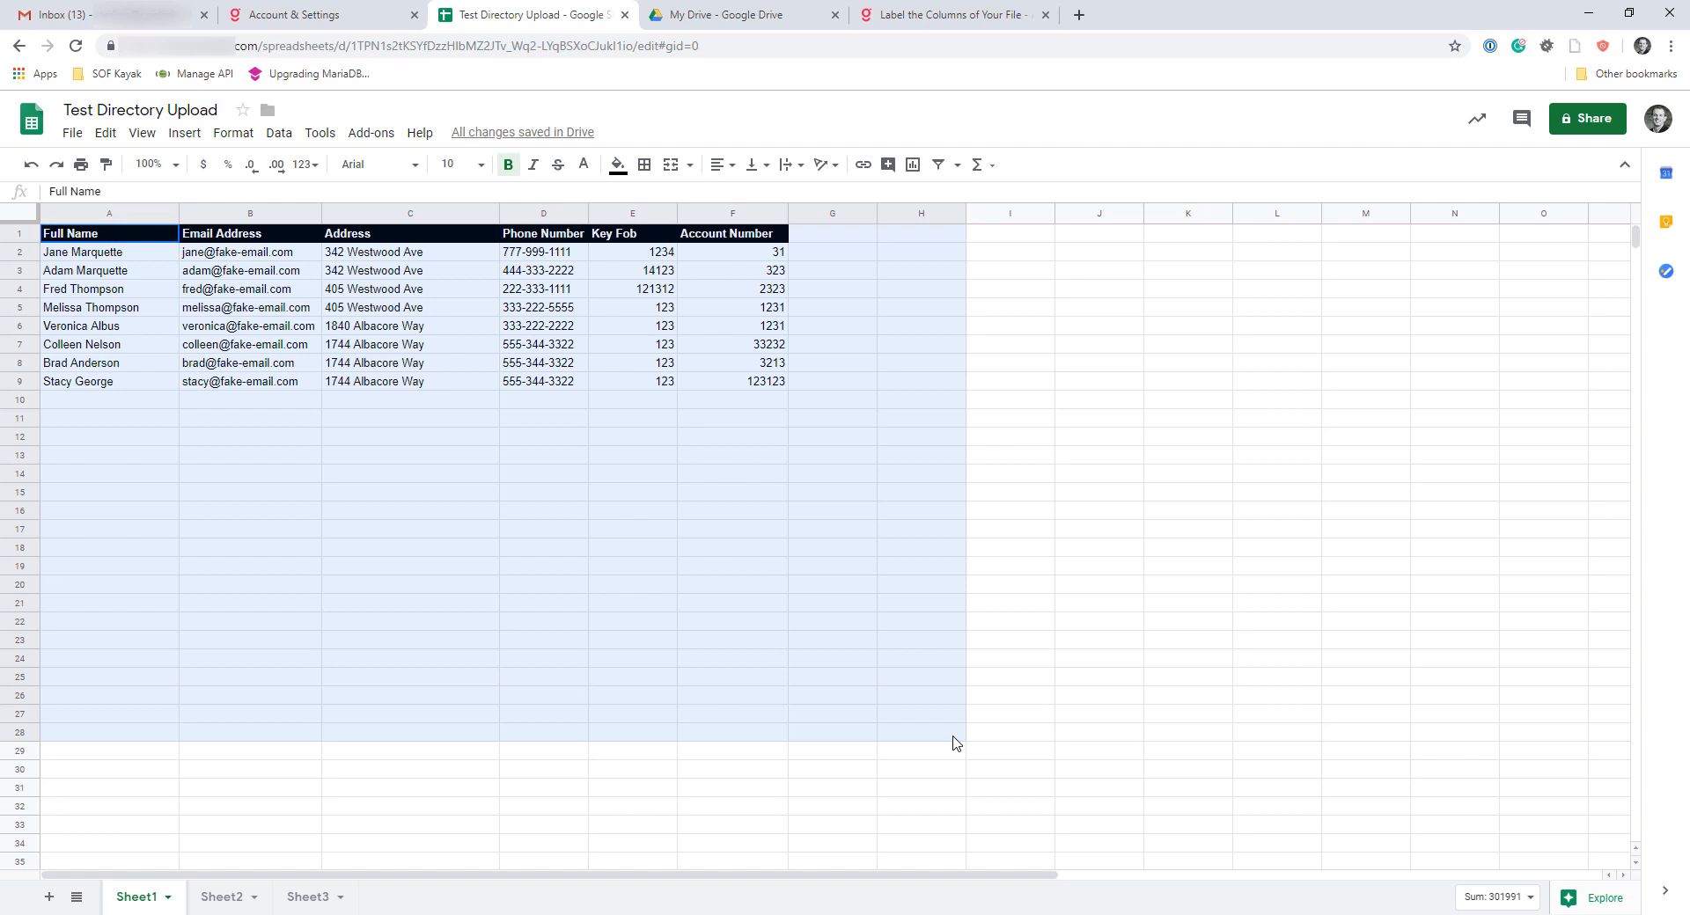
Delete the blank Sheet2 from the spreadsheet and confirm the deletion
drag(953, 743, 953, 744)
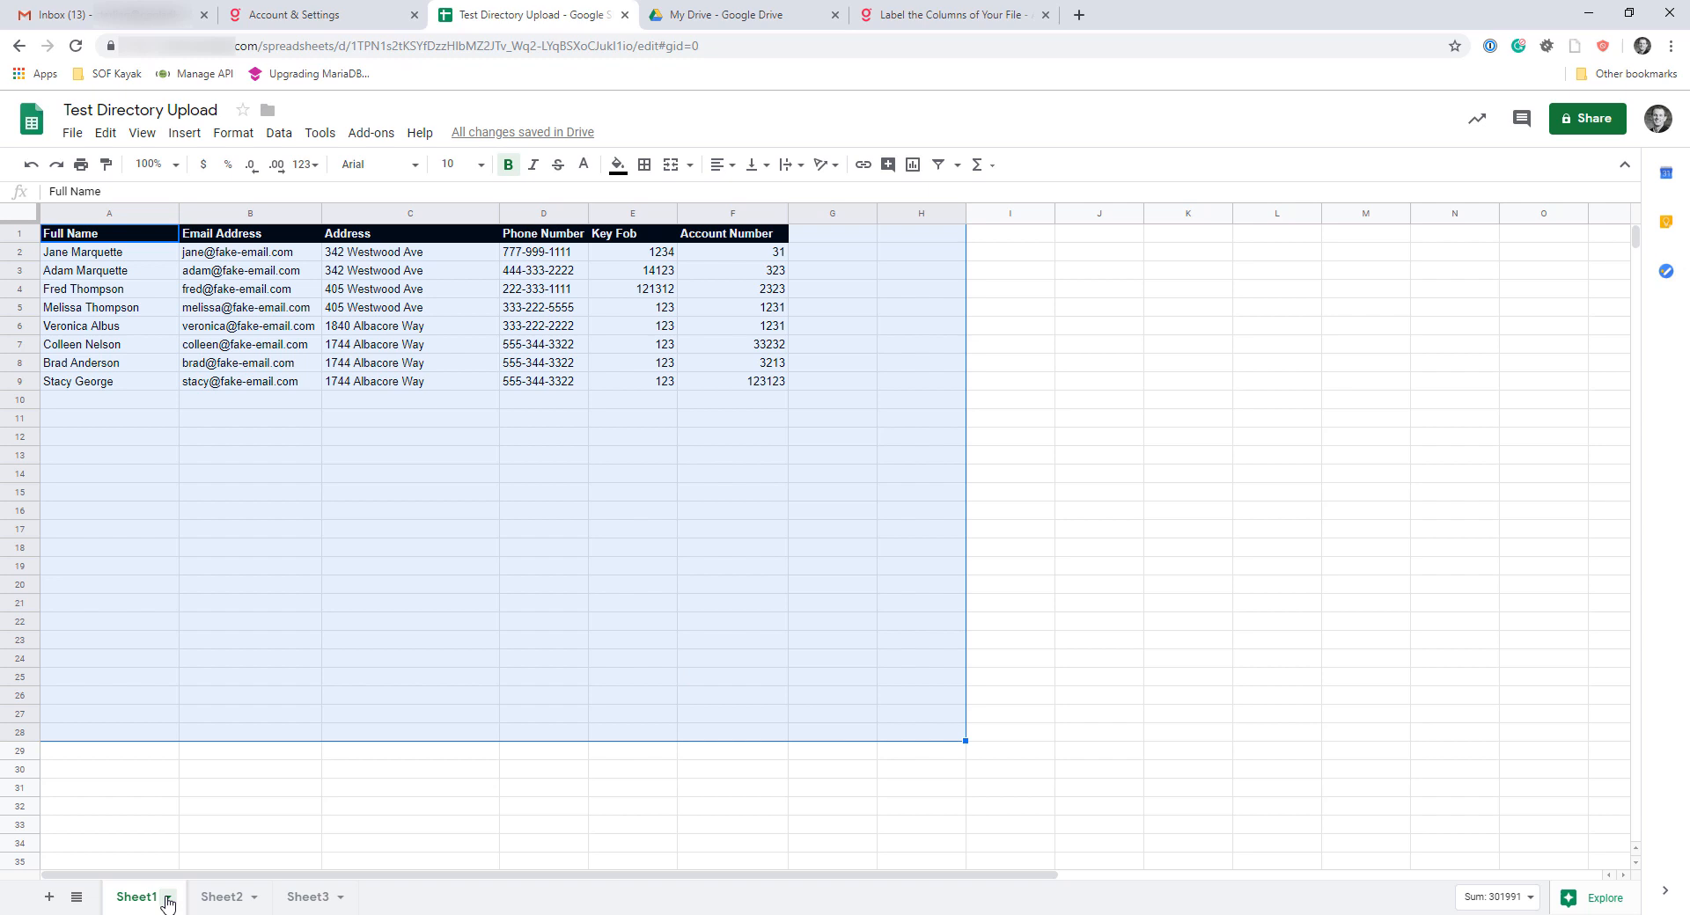
click(248, 898)
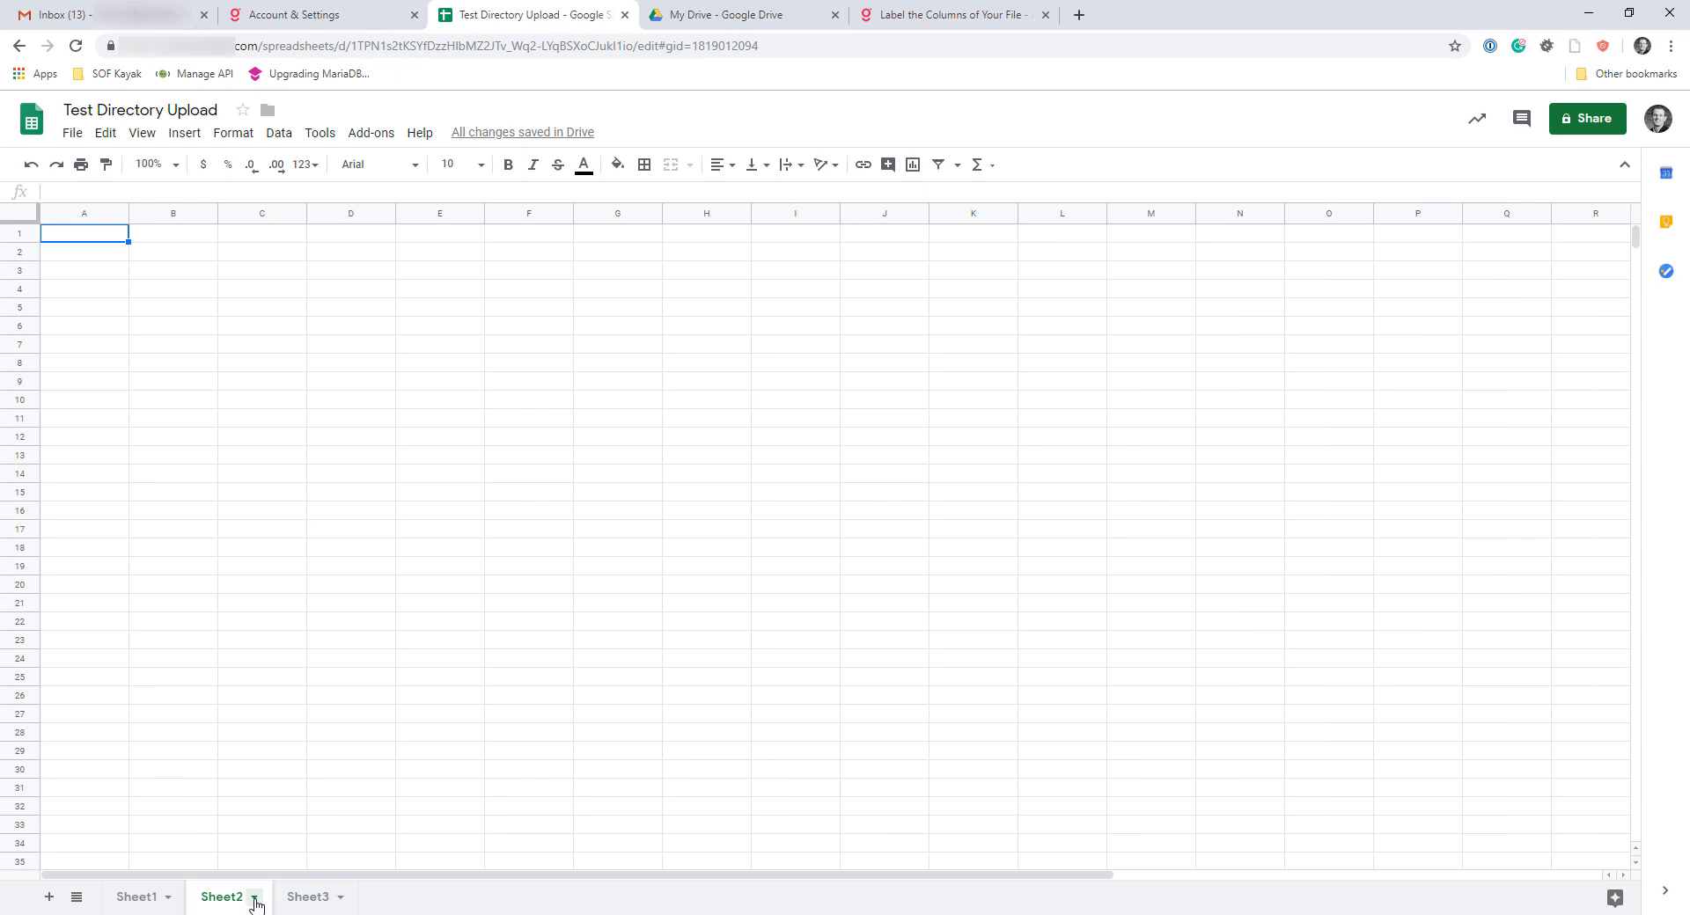
click(254, 899)
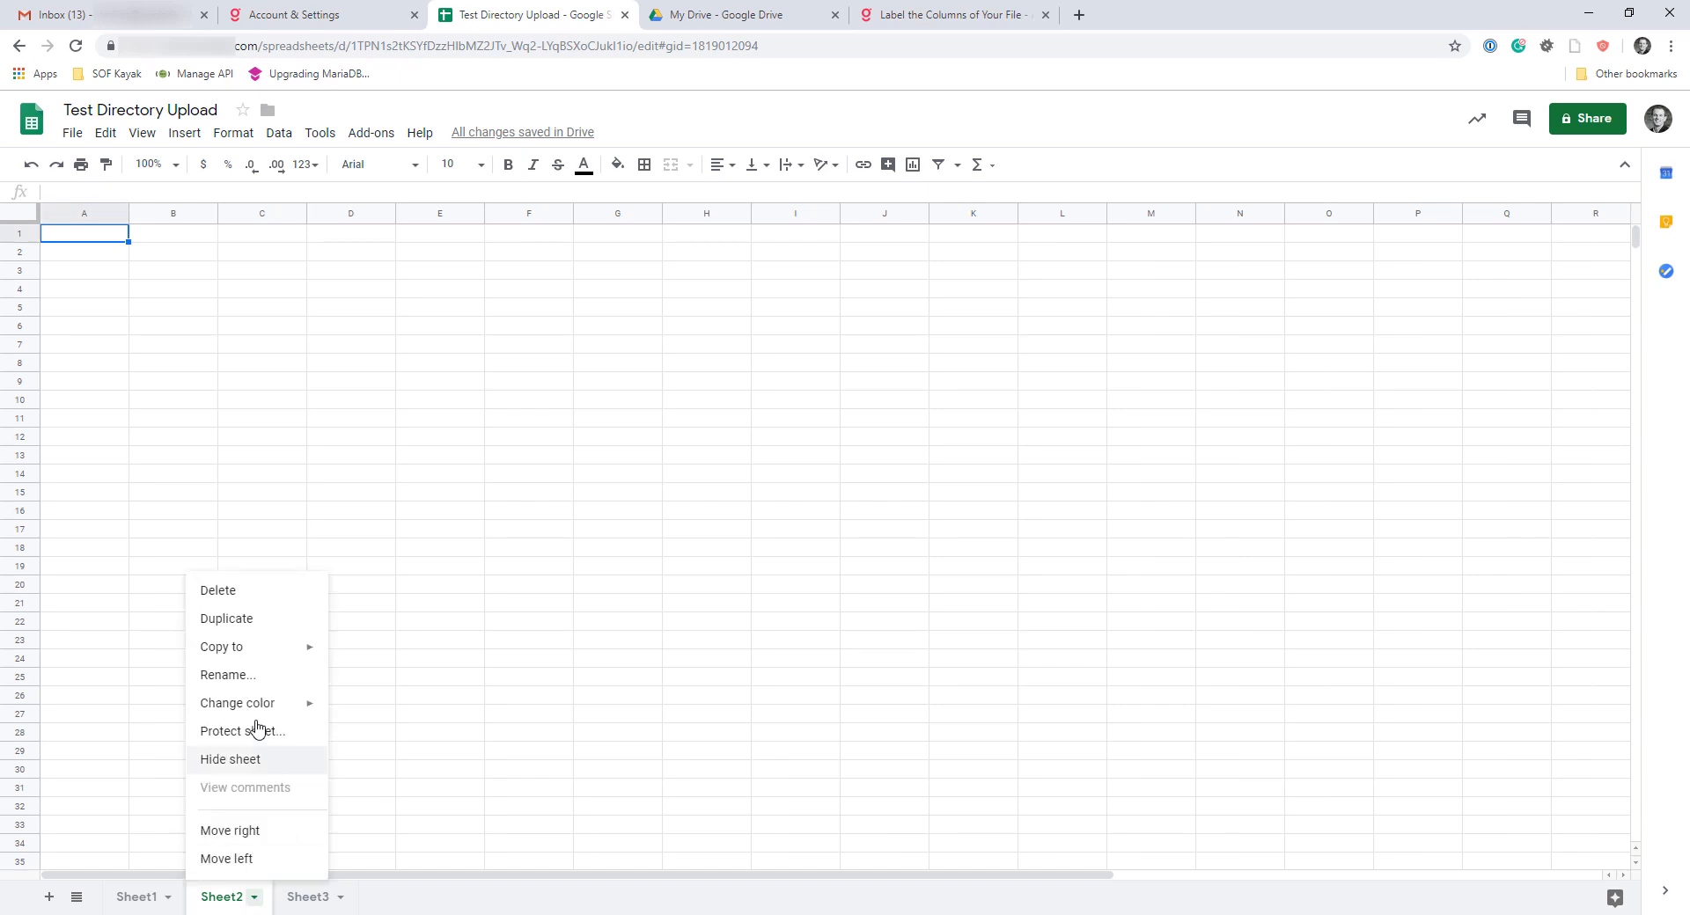
click(217, 592)
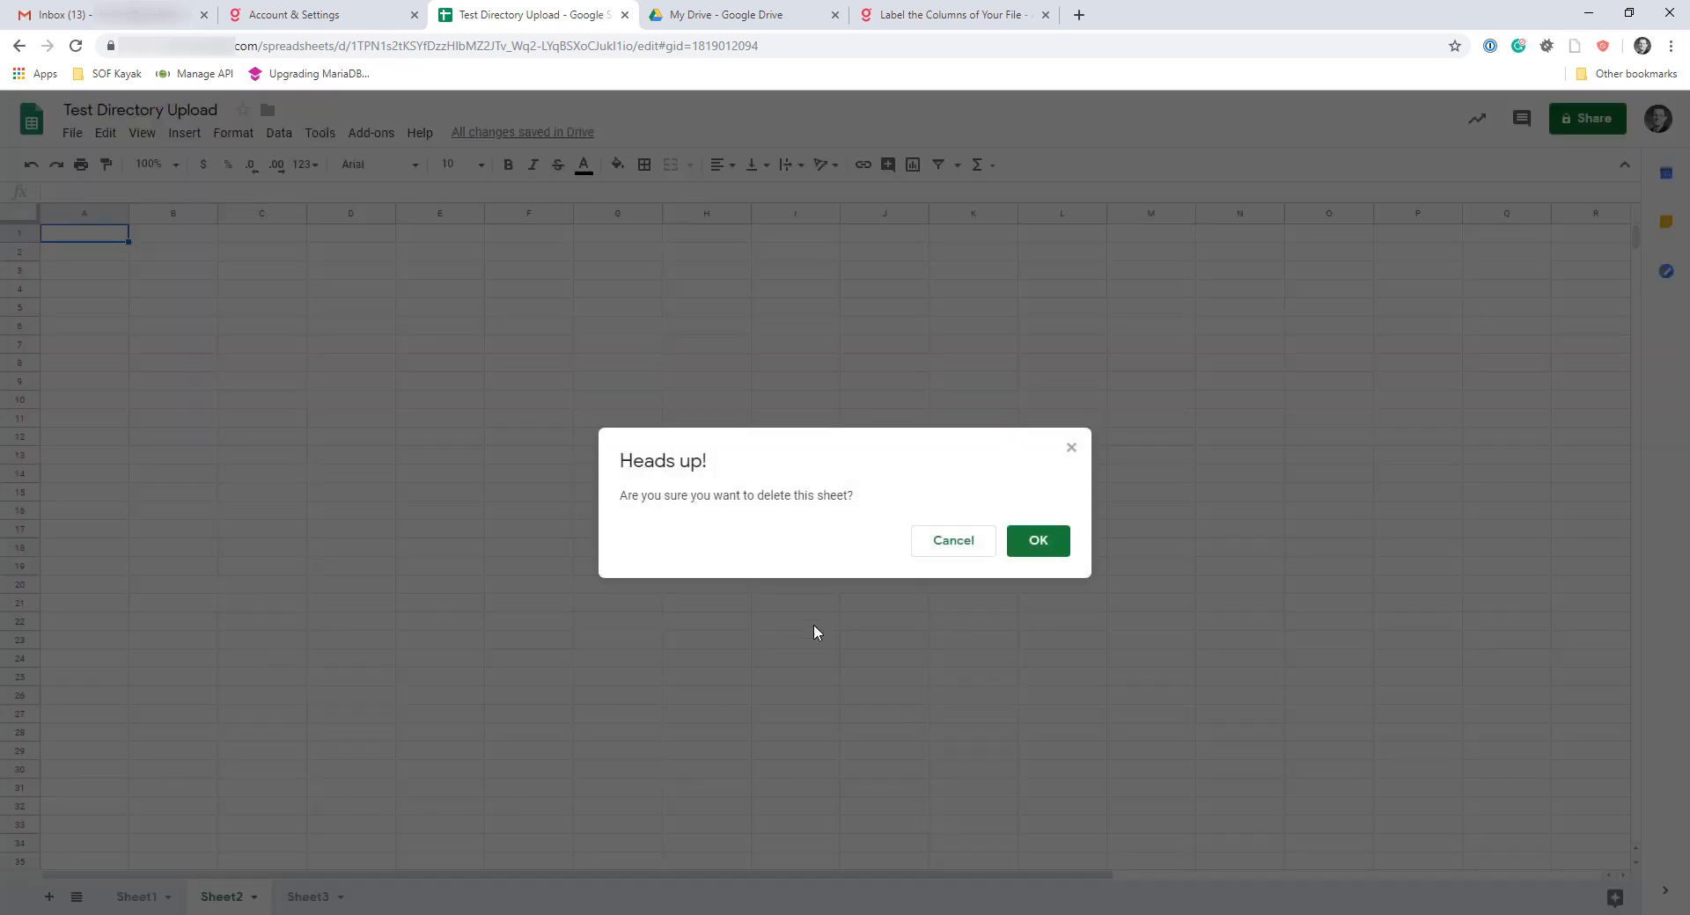
click(1023, 550)
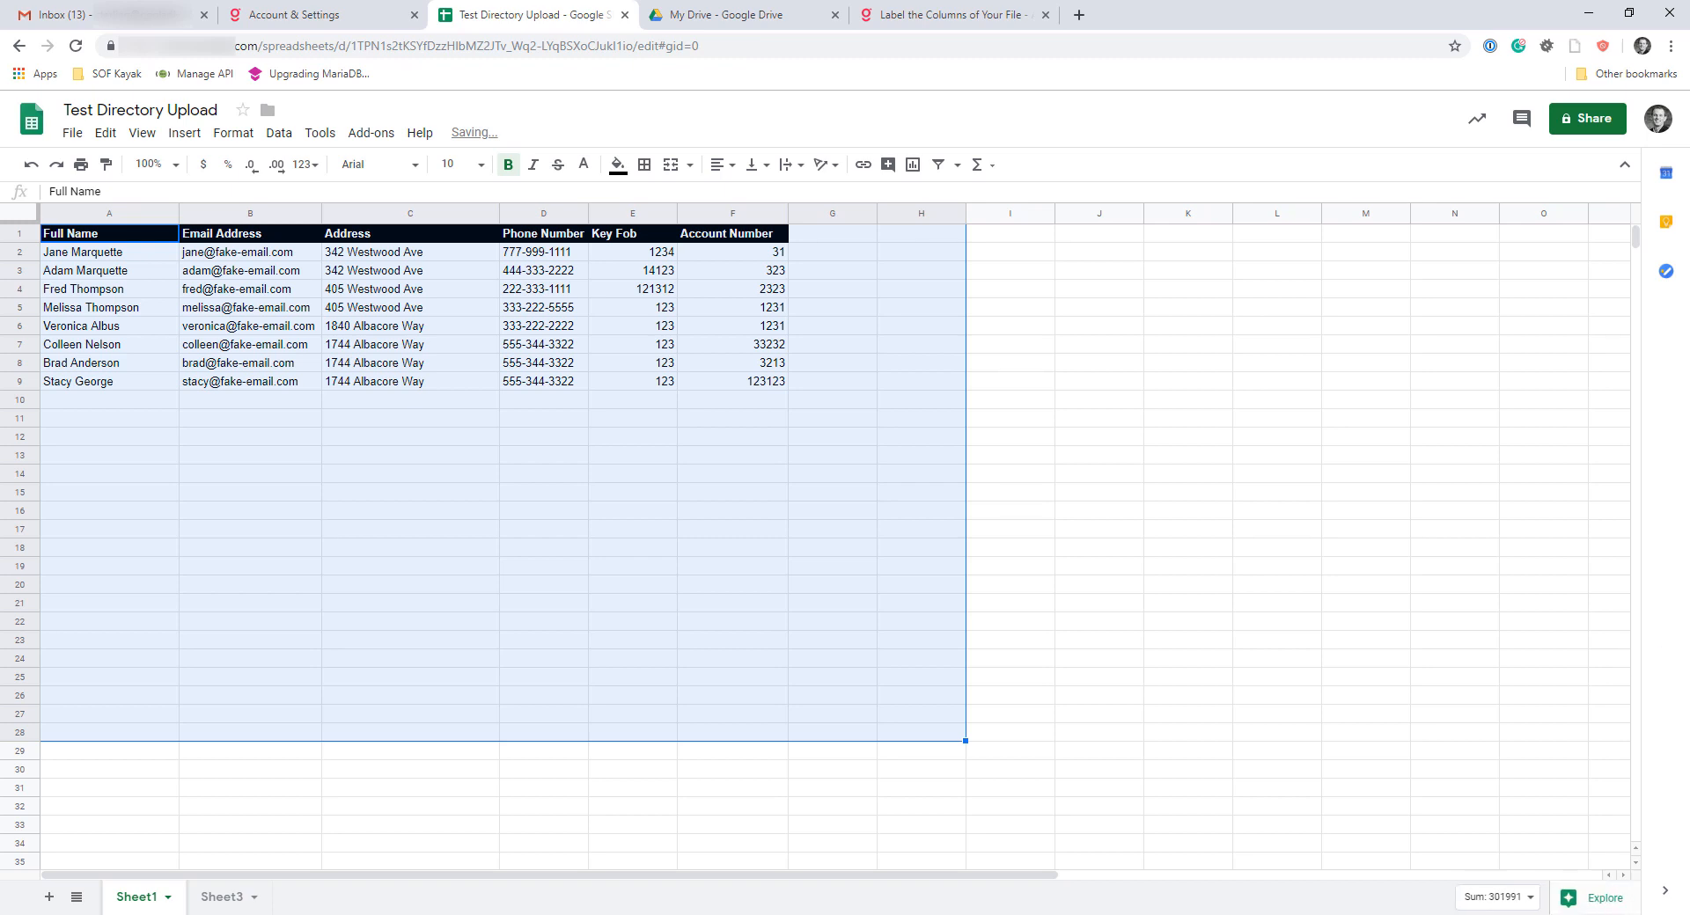
Check the blank Sheet3, then return to Sheet1 and download it as comma-separated values (.csv, current sheet)
click(247, 898)
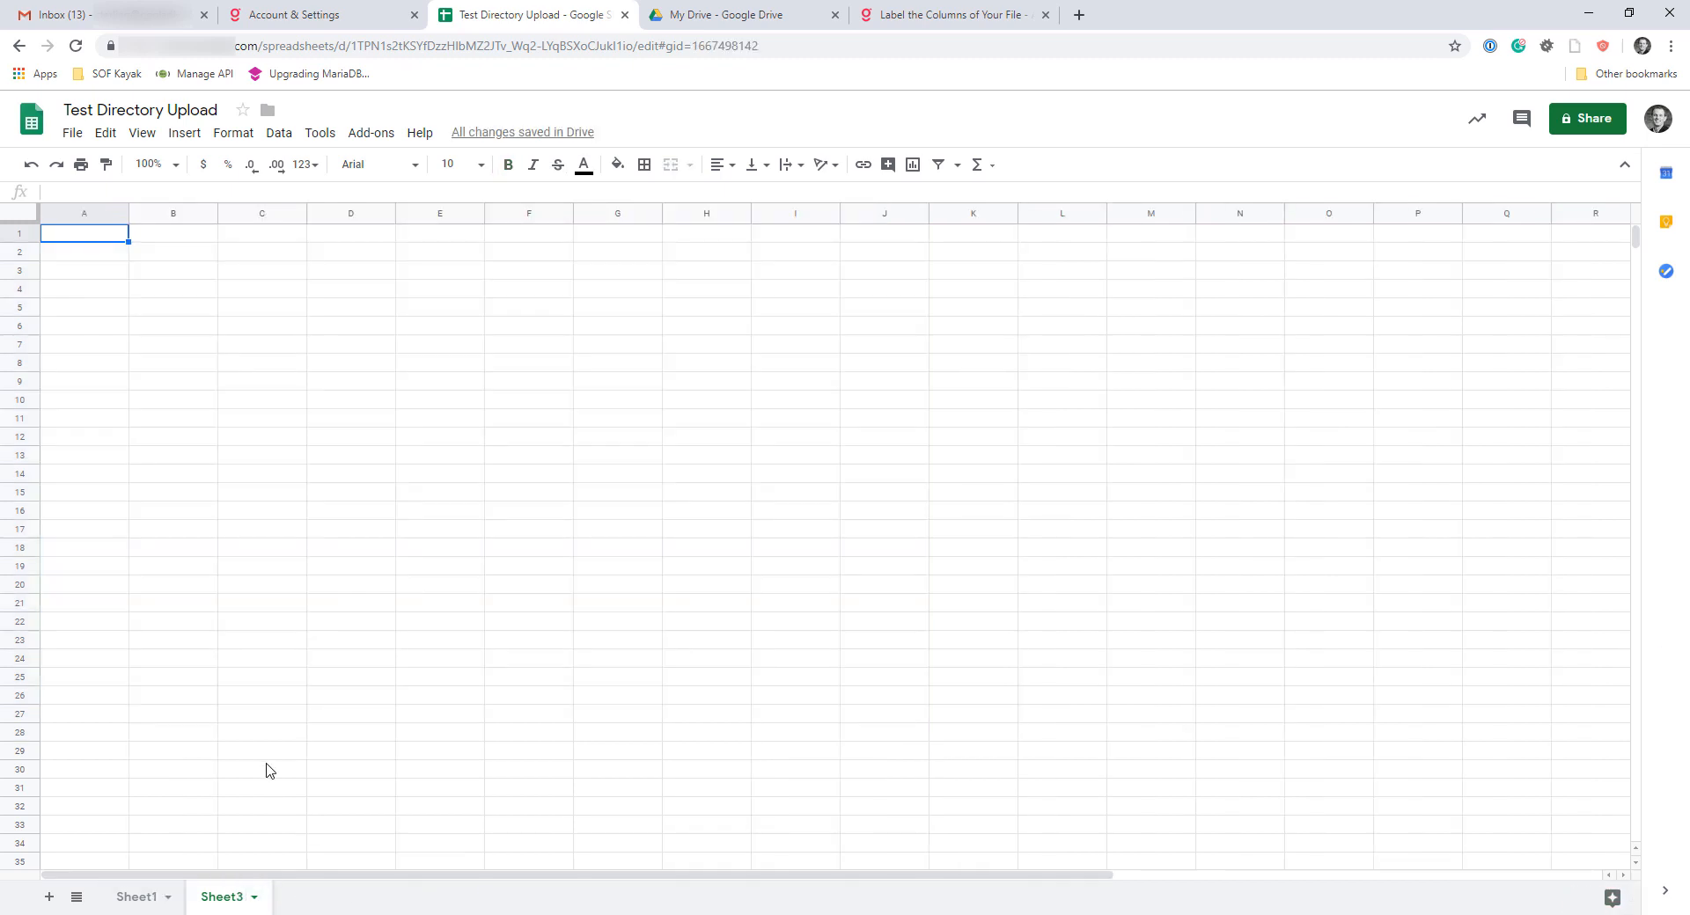
click(268, 810)
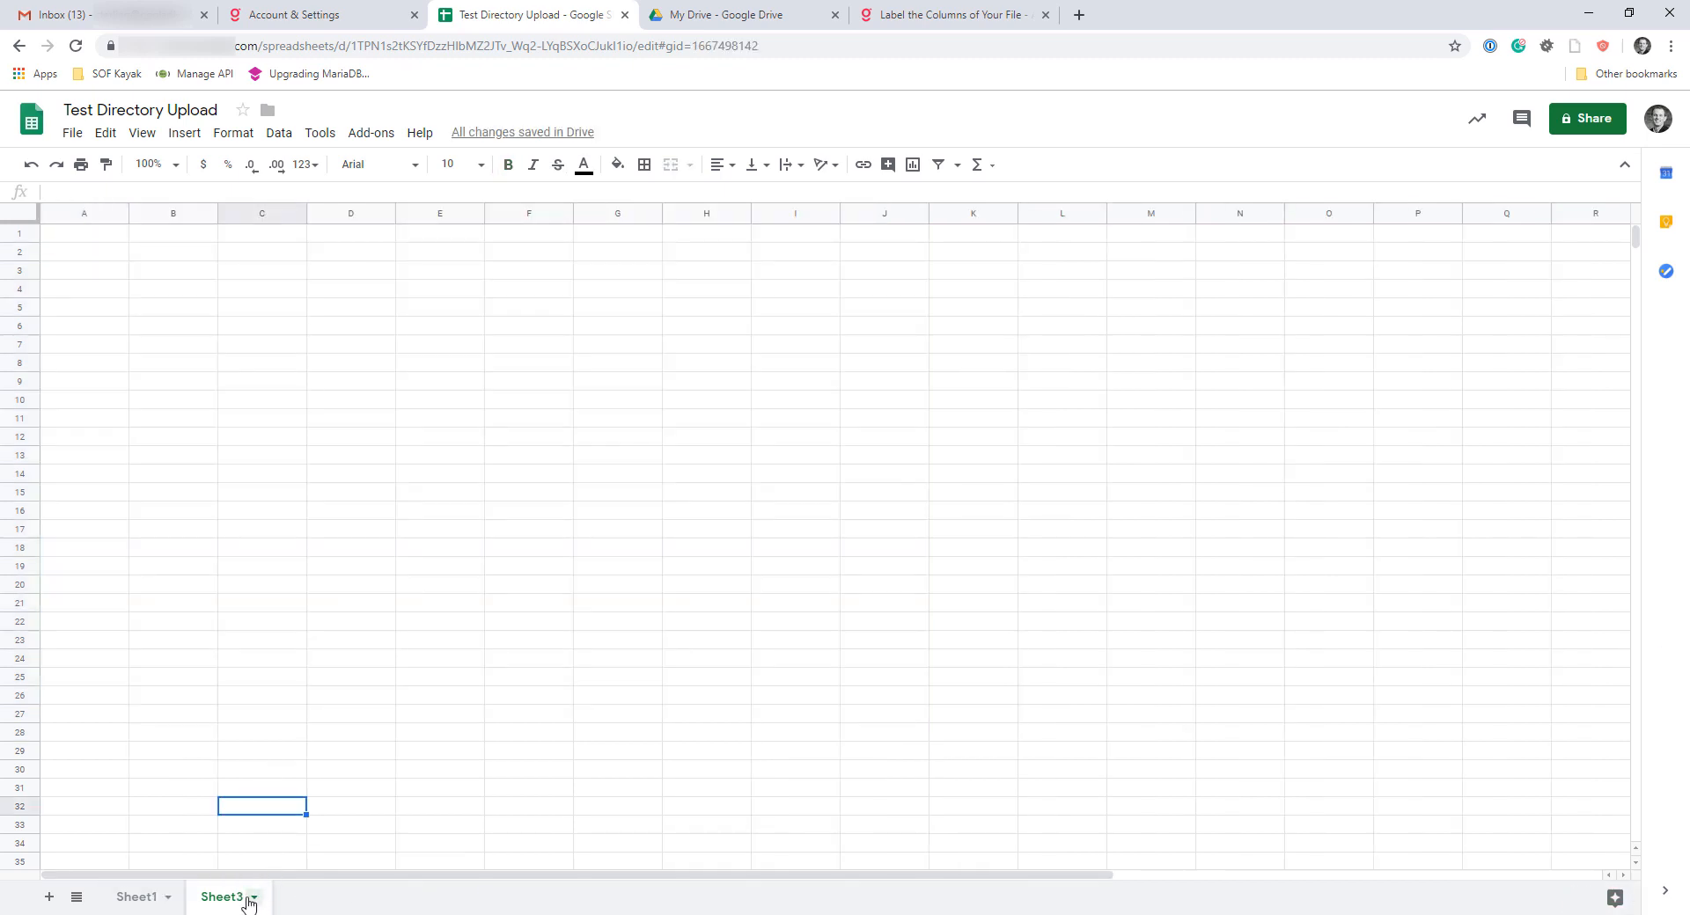
click(156, 897)
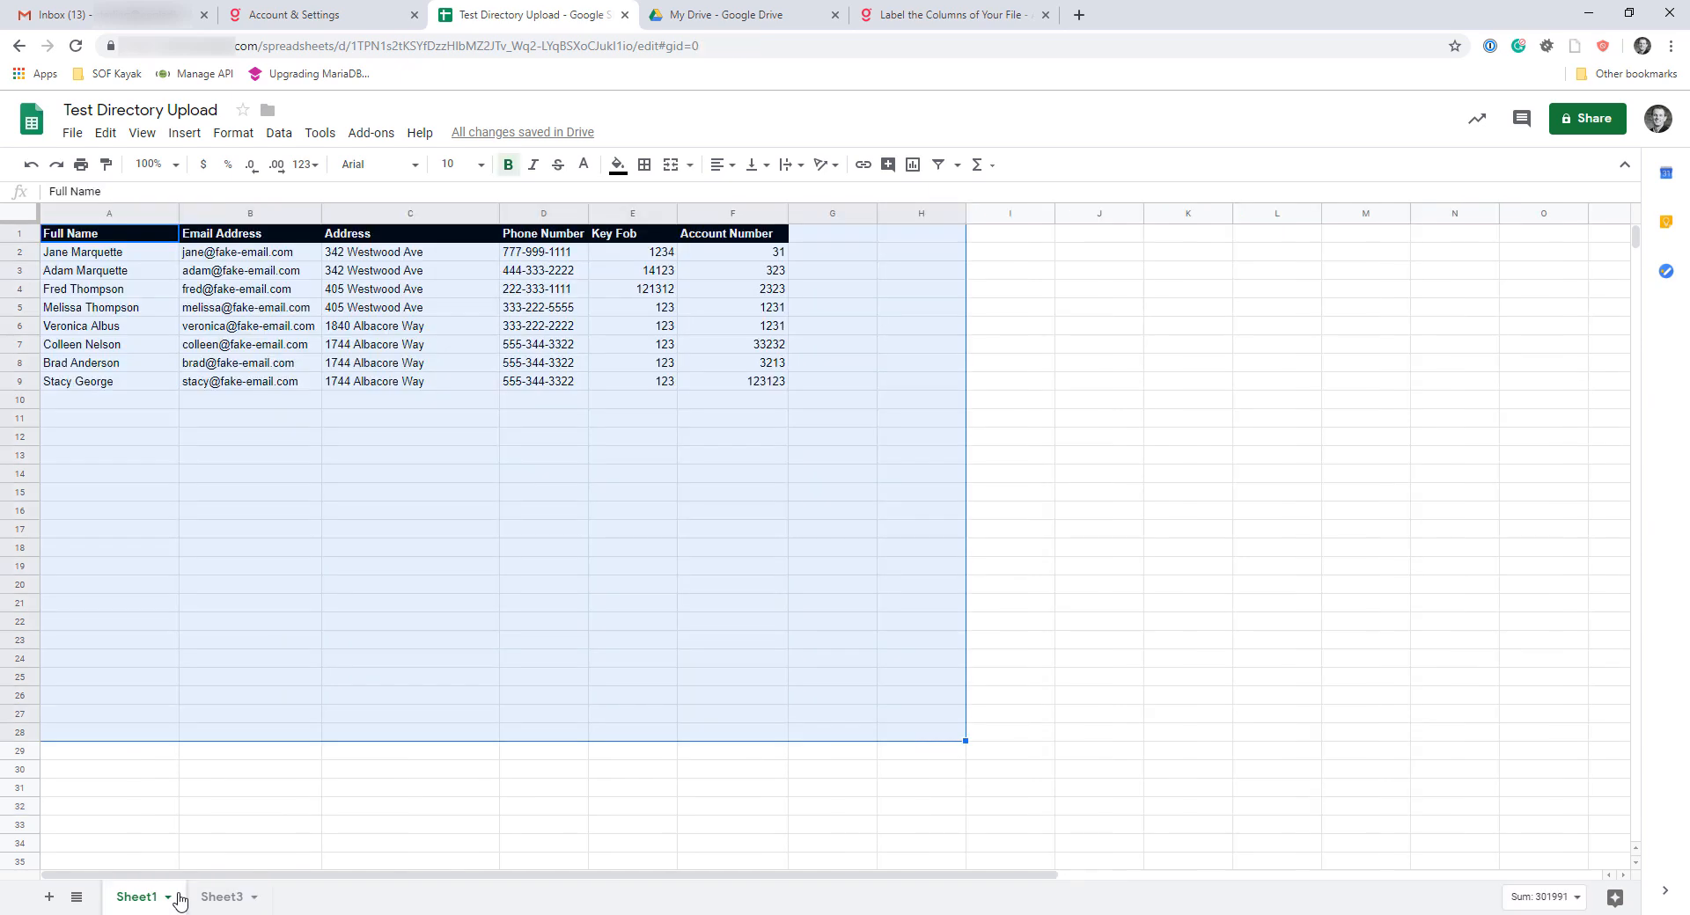
click(74, 134)
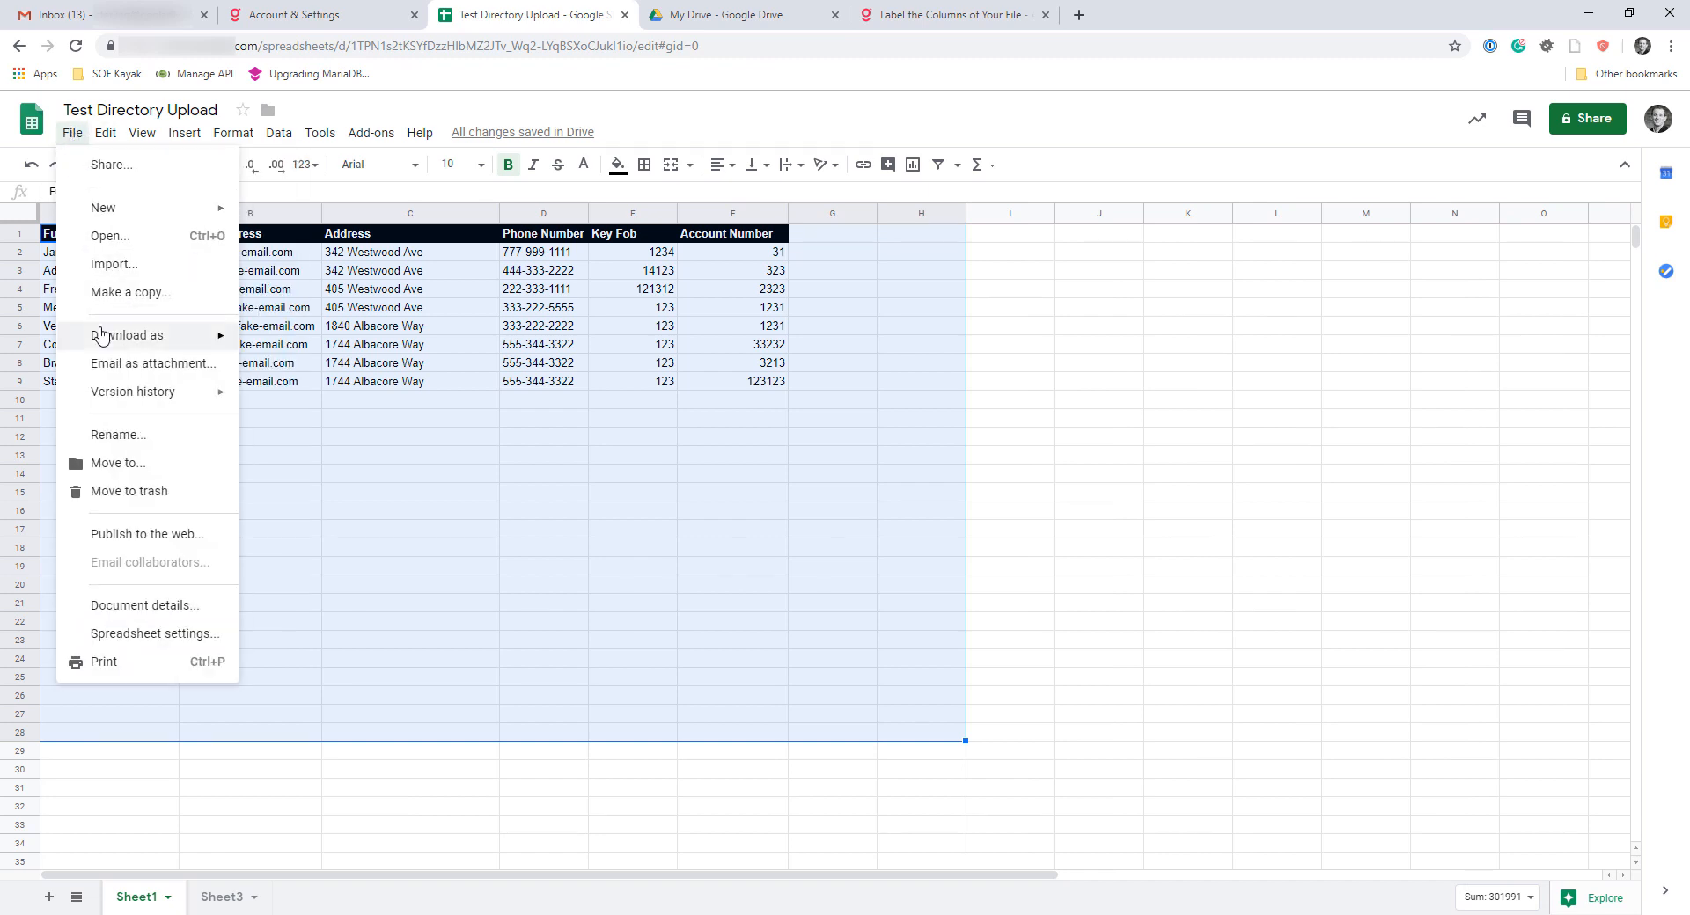
mouse_move(105, 335)
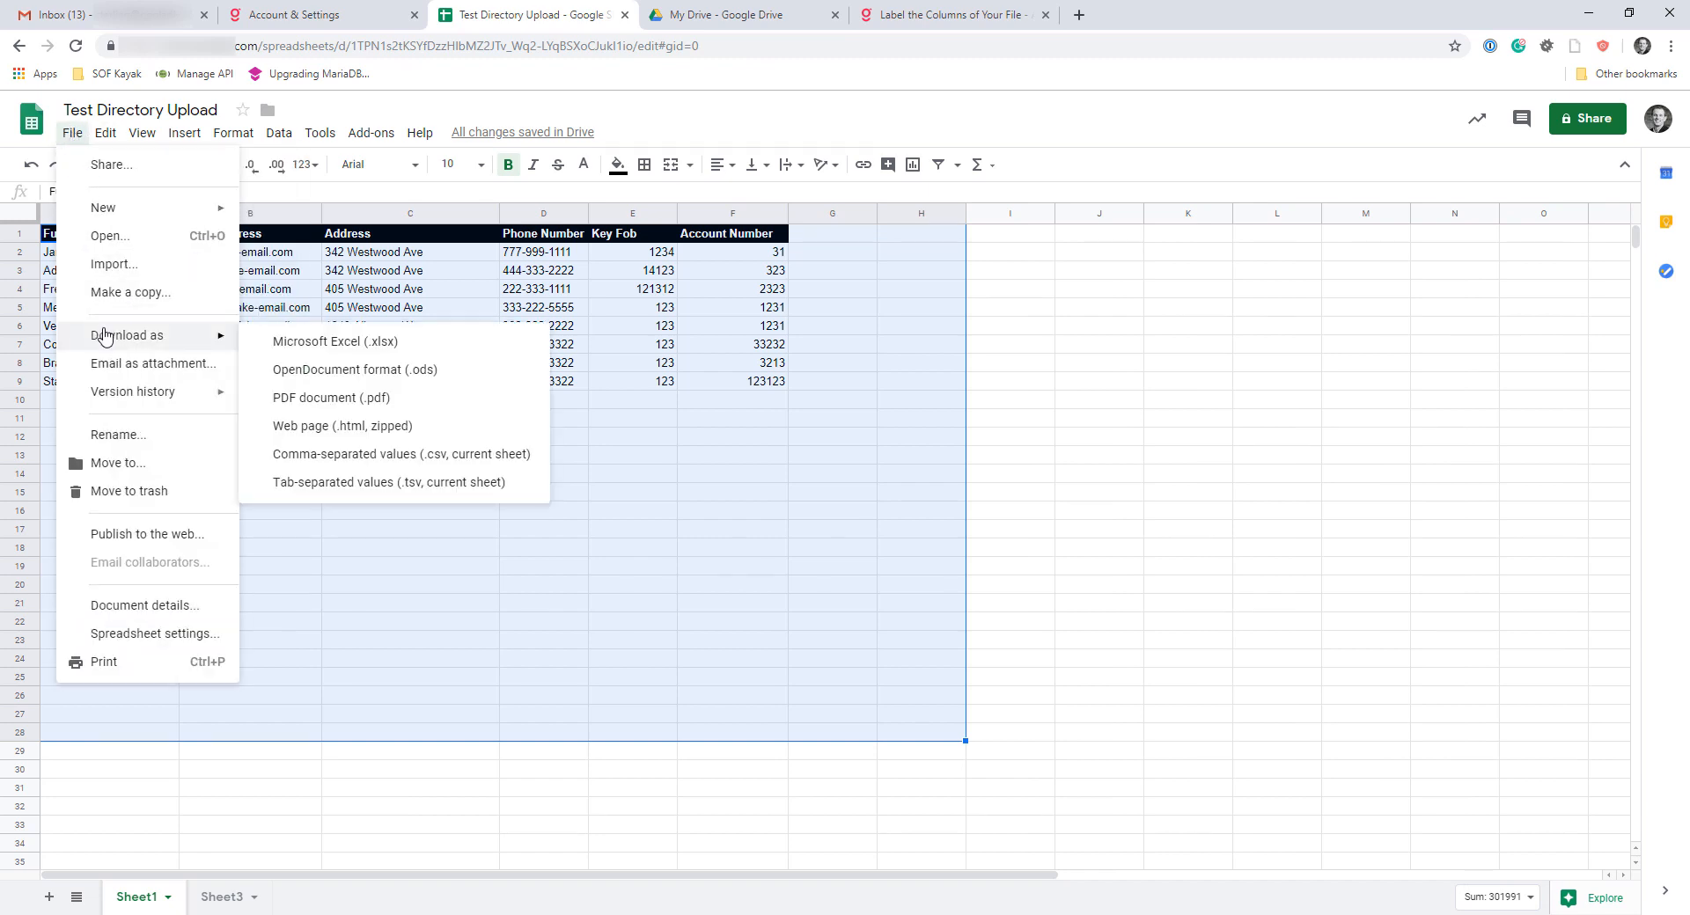
click(426, 456)
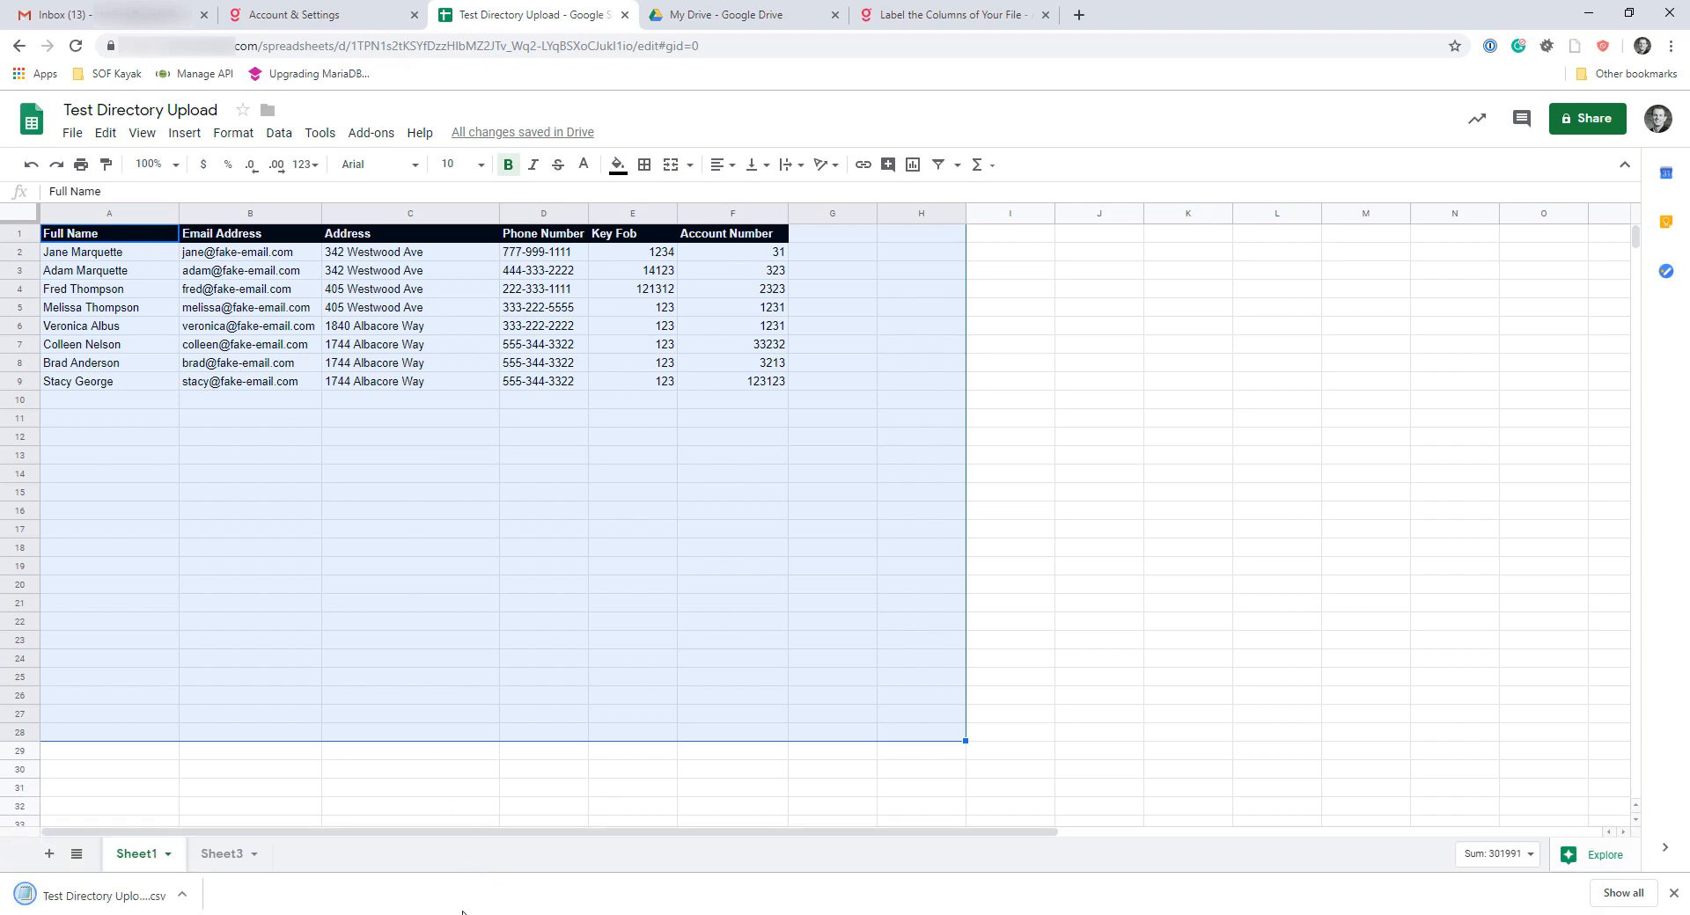
Switch to the Gladly Directory and choose Test Directory Upload - Sheet1 (1).csv from Downloads as the file for Upload to Directory
click(903, 16)
click(1254, 281)
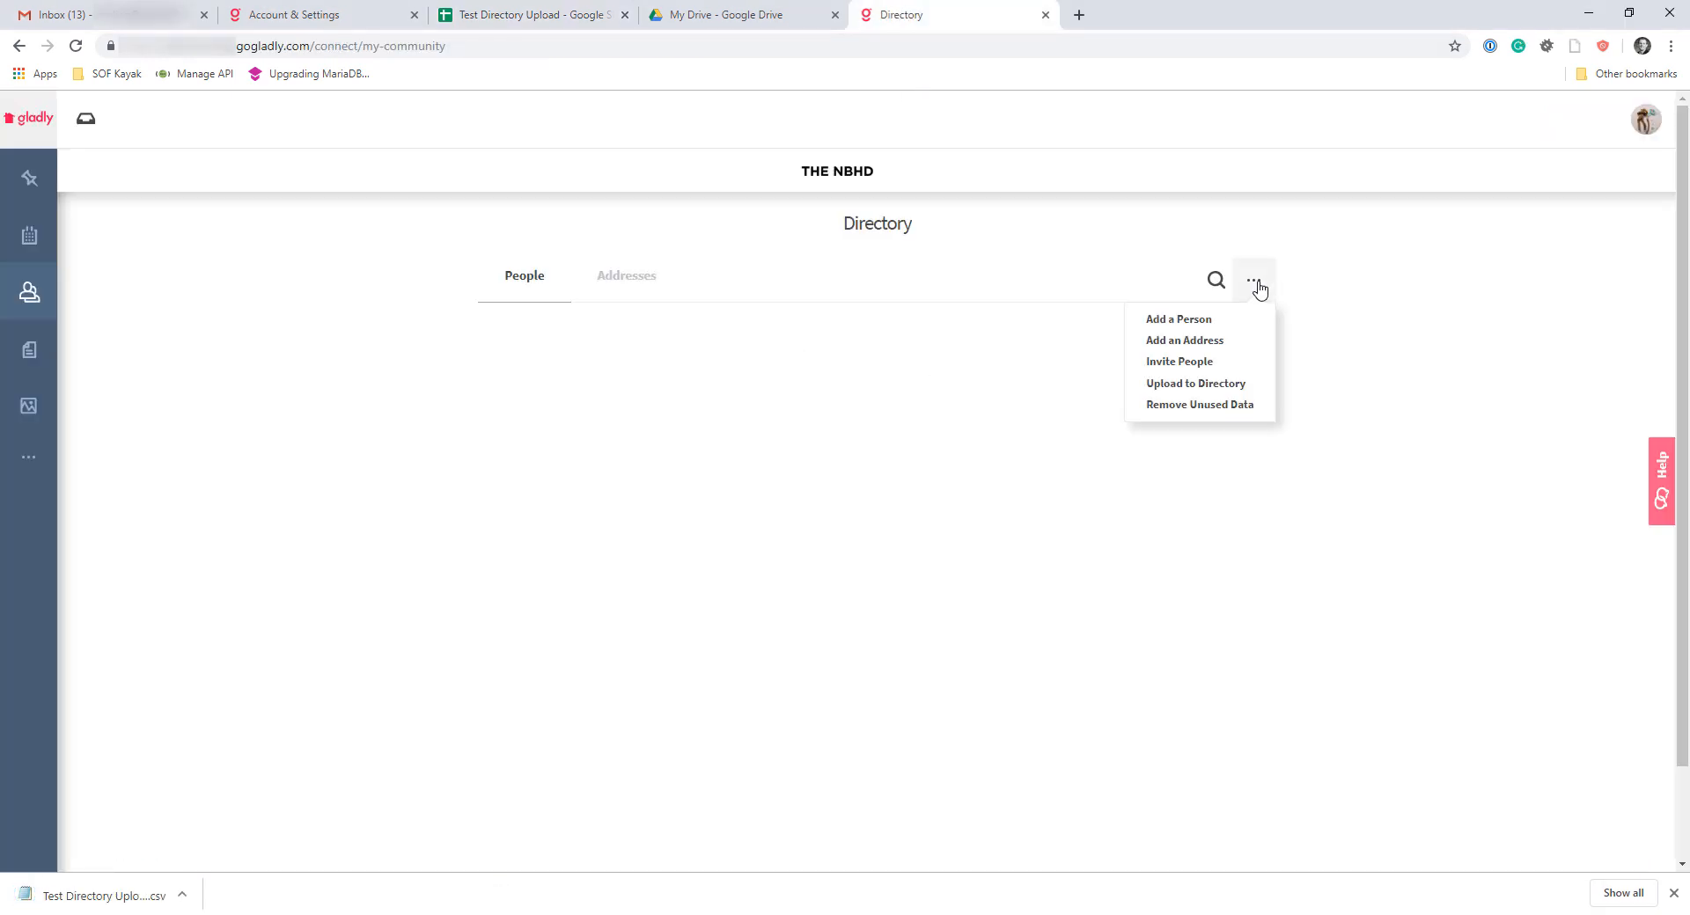
click(1201, 387)
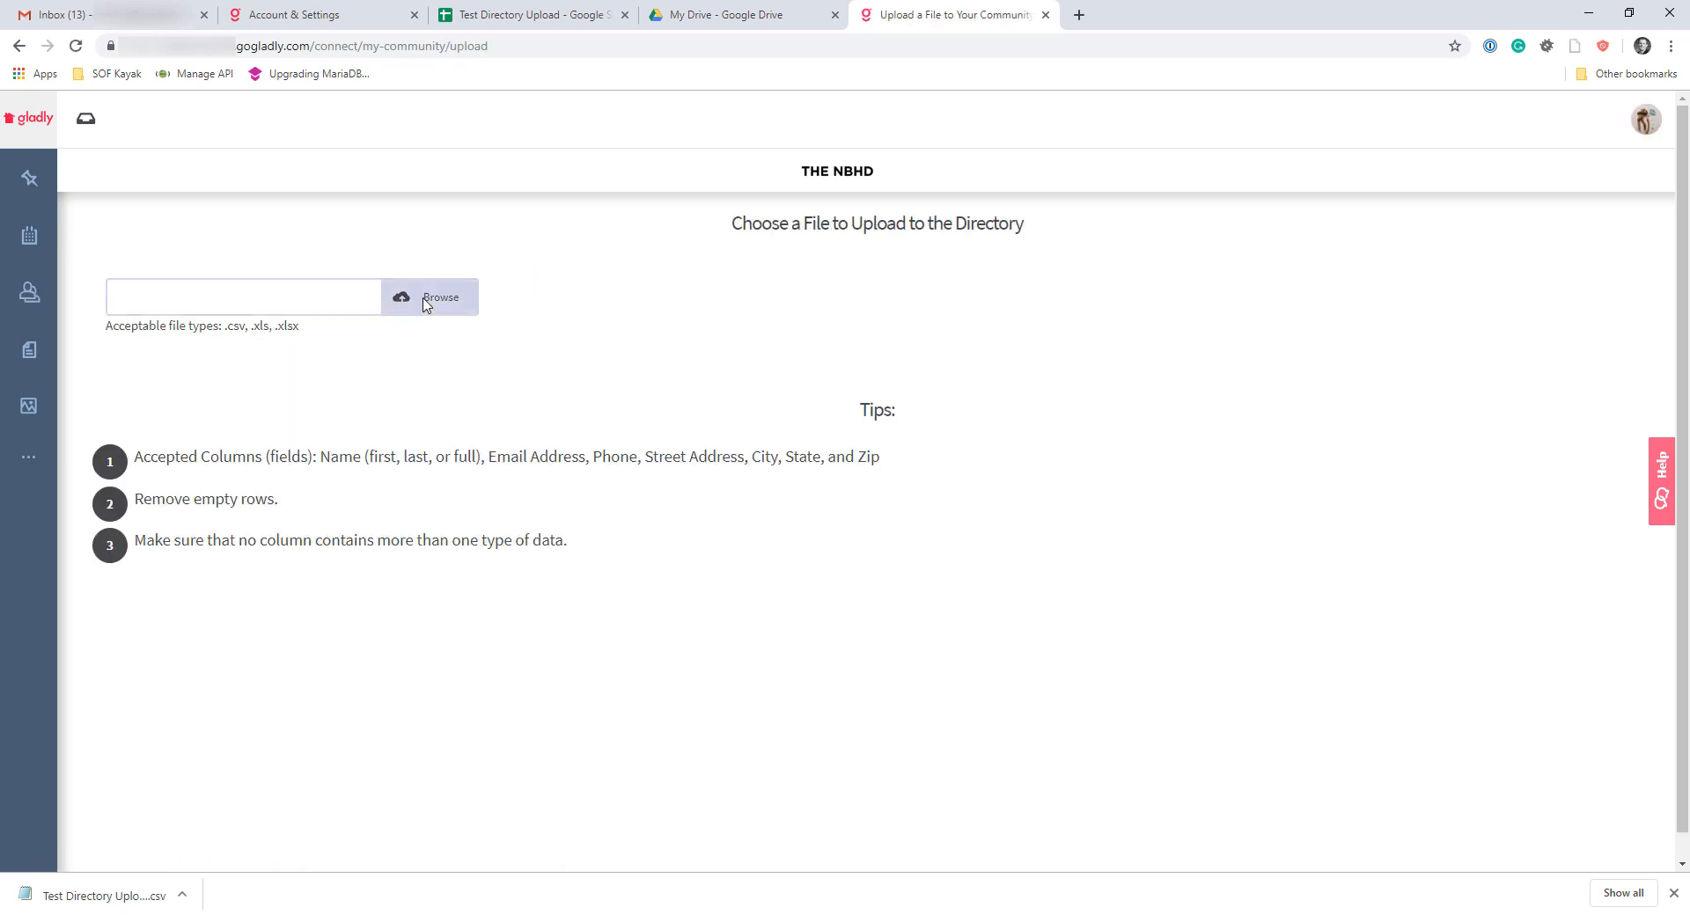
click(452, 312)
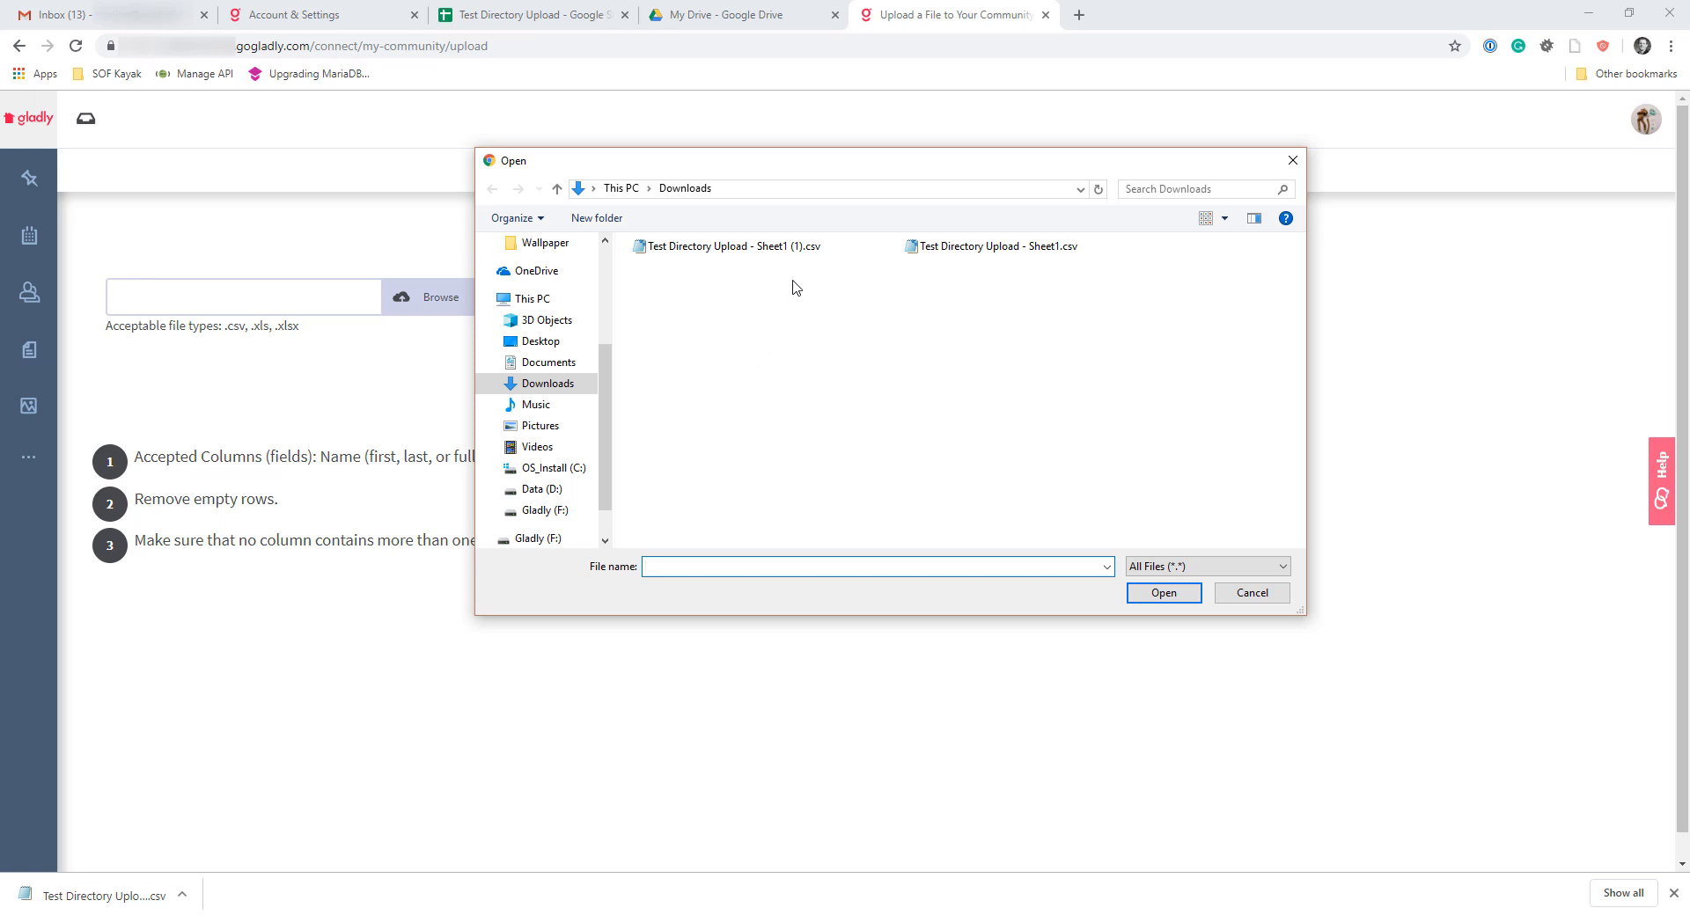
click(762, 253)
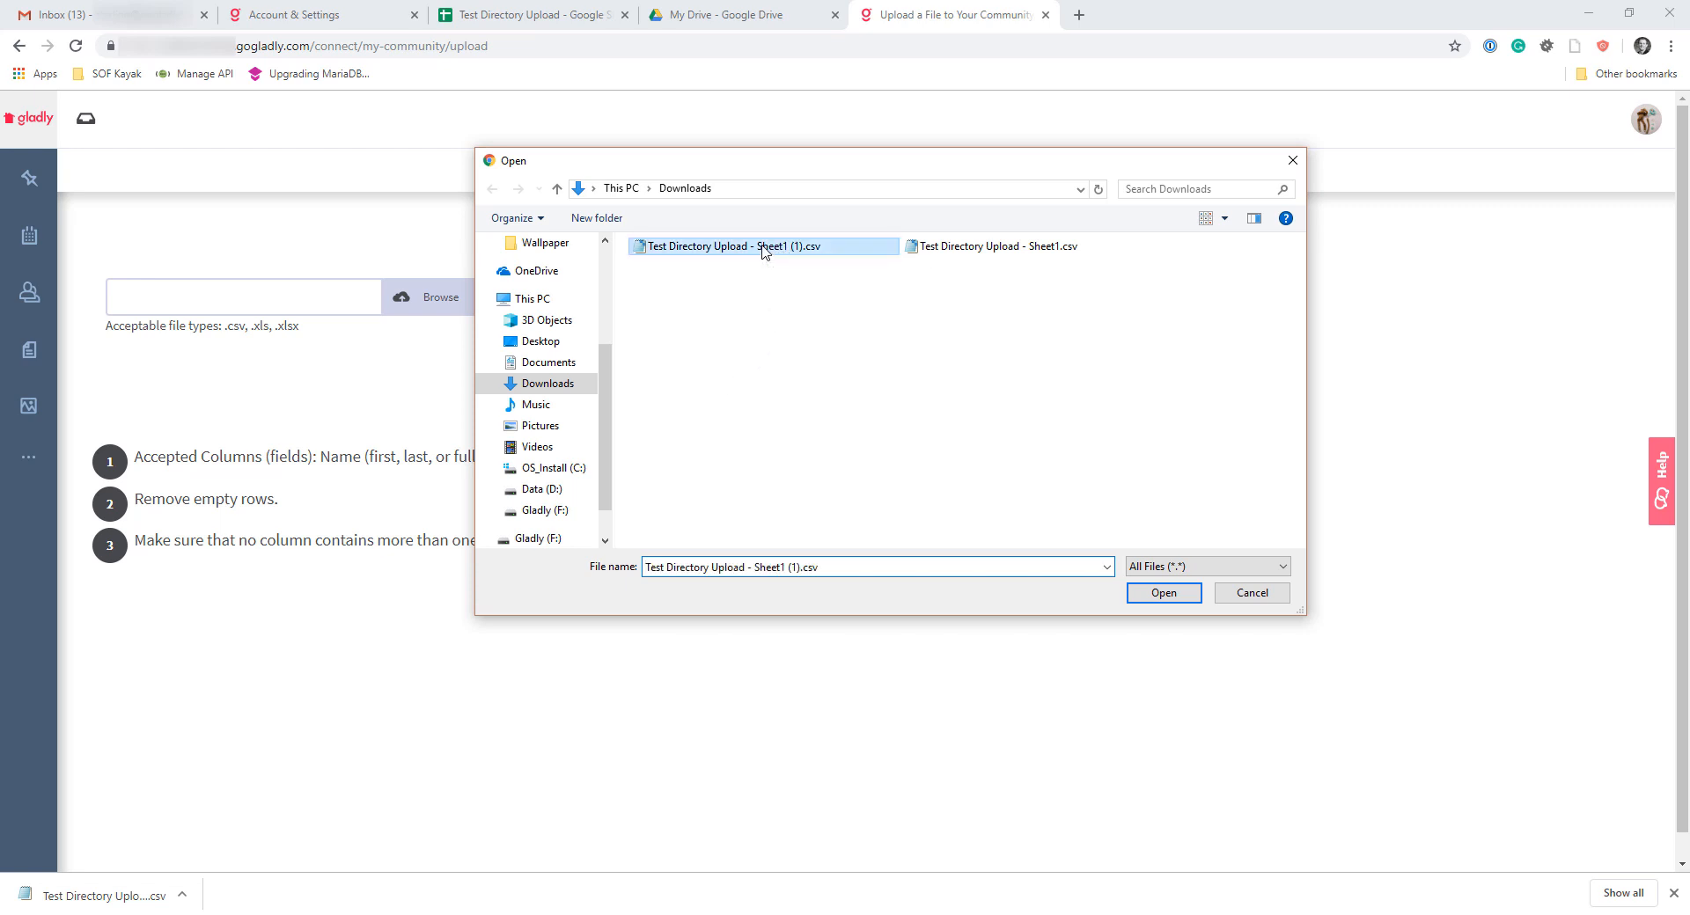
click(1163, 593)
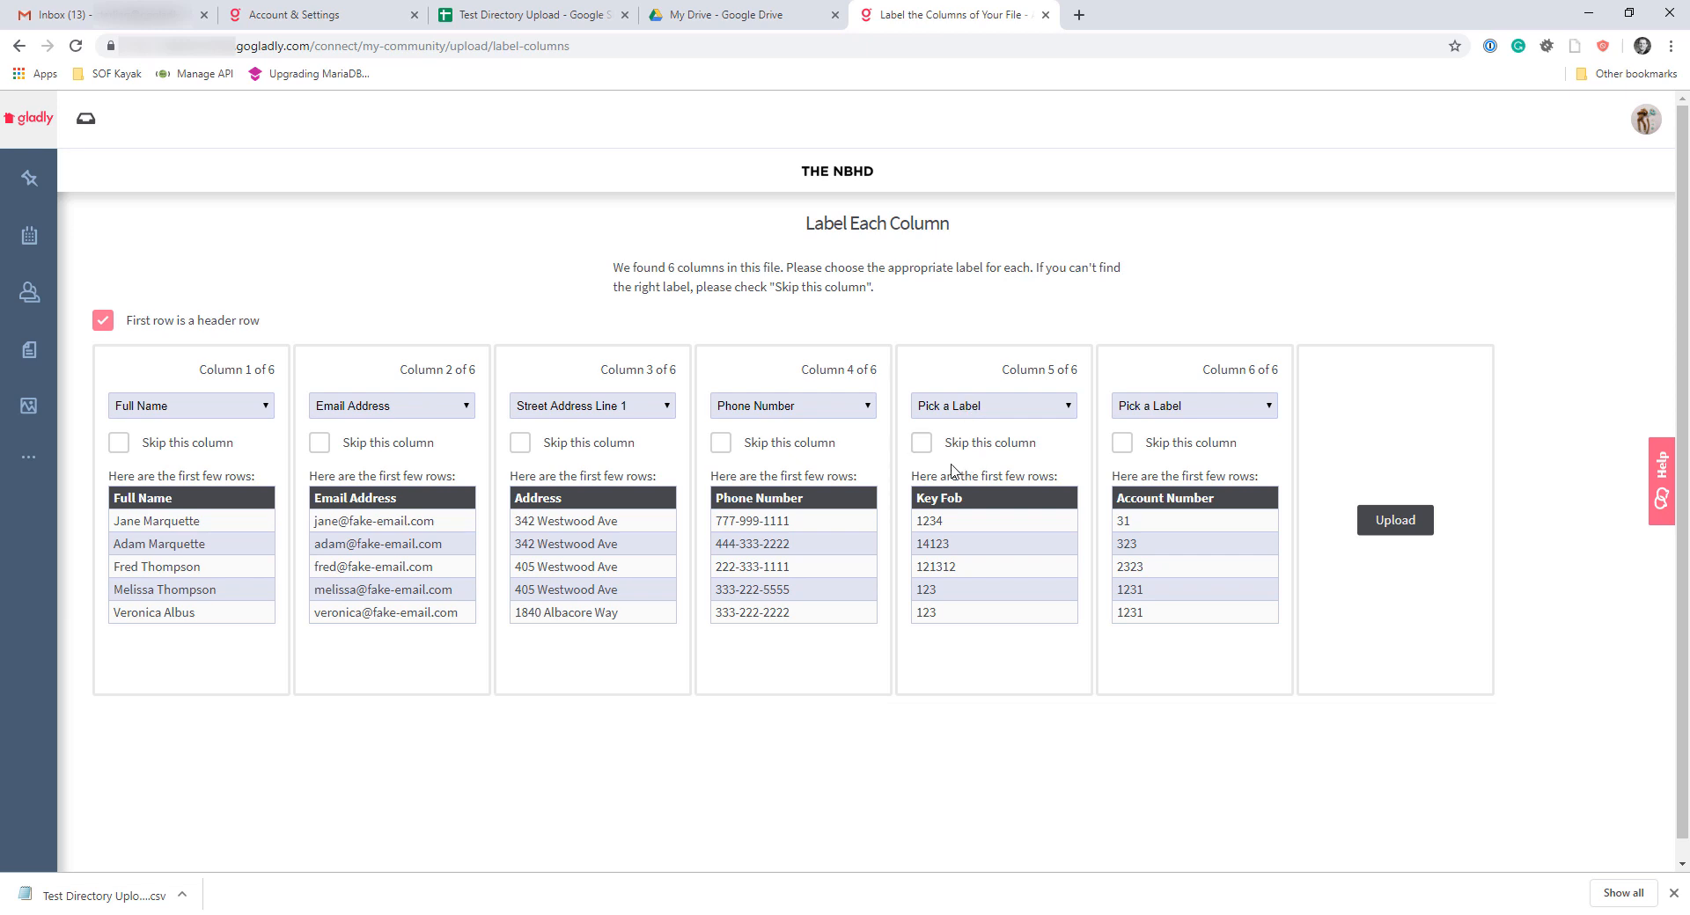
Set the Key Fob and Account Number columns to be skipped and upload the labelled file
click(937, 411)
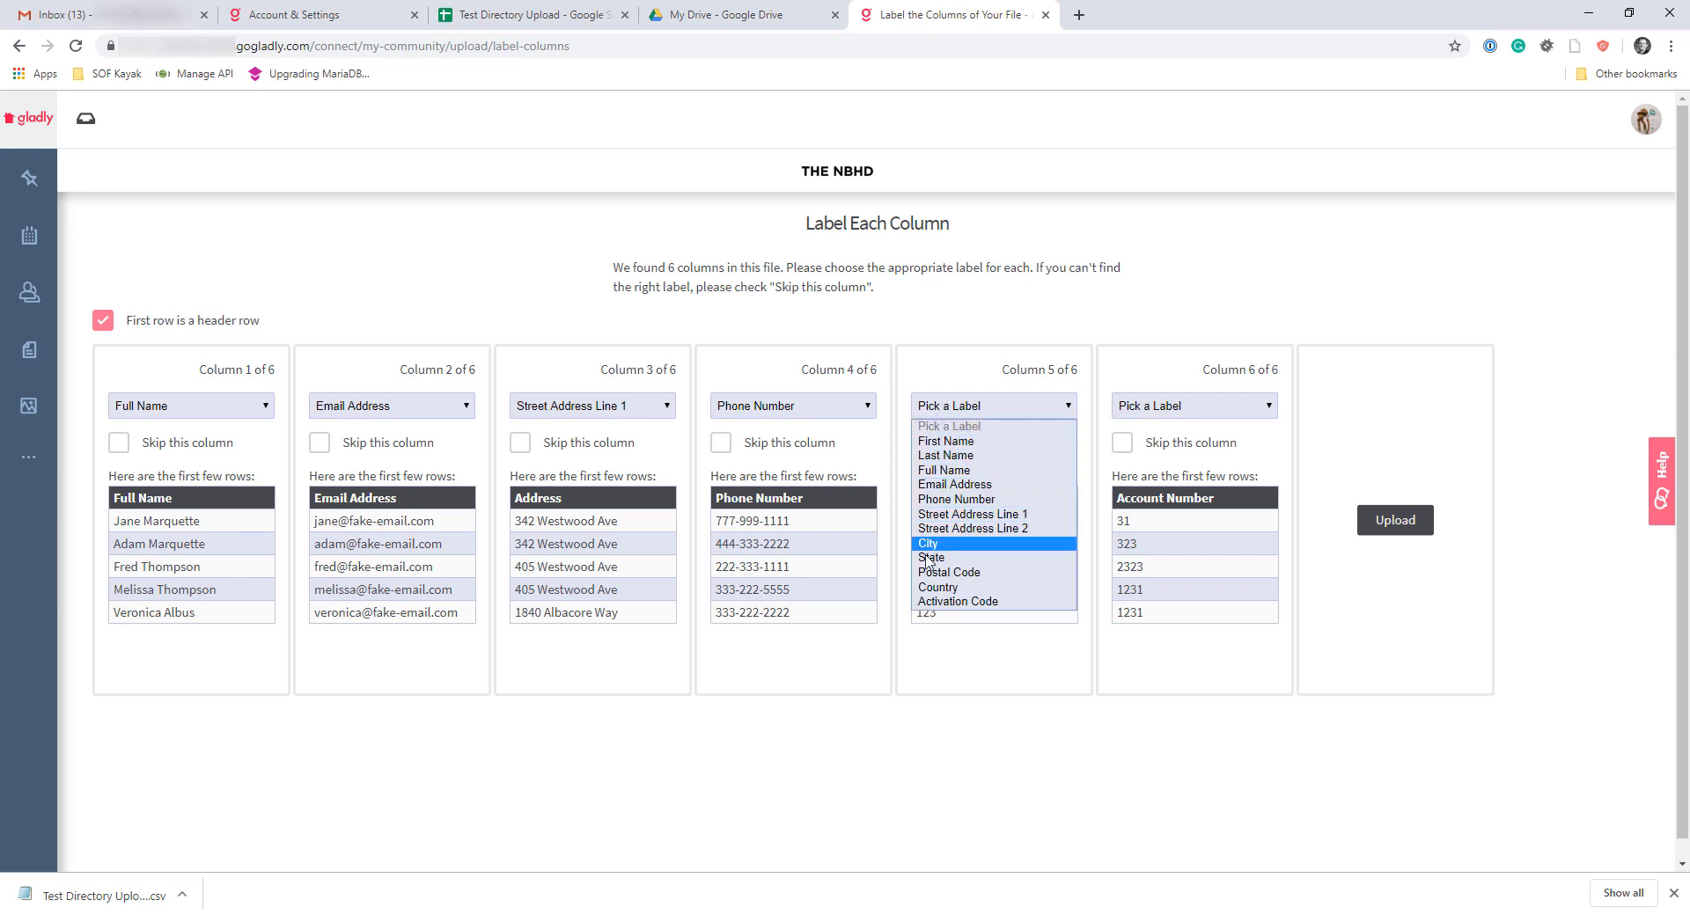
click(942, 369)
click(920, 442)
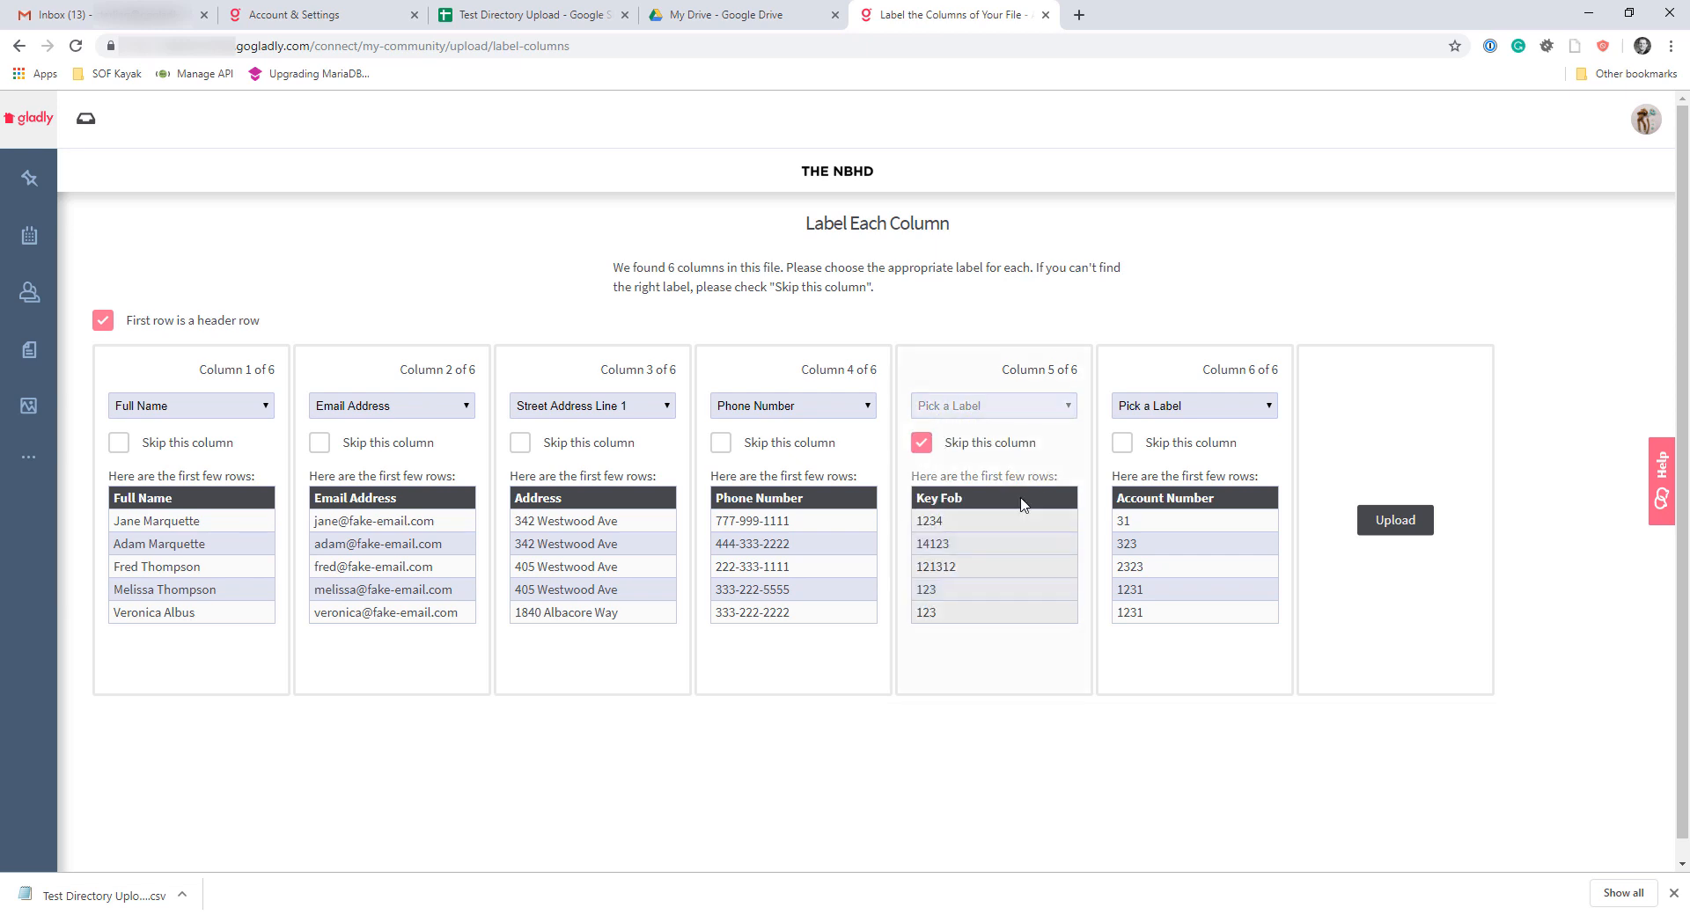
click(1122, 444)
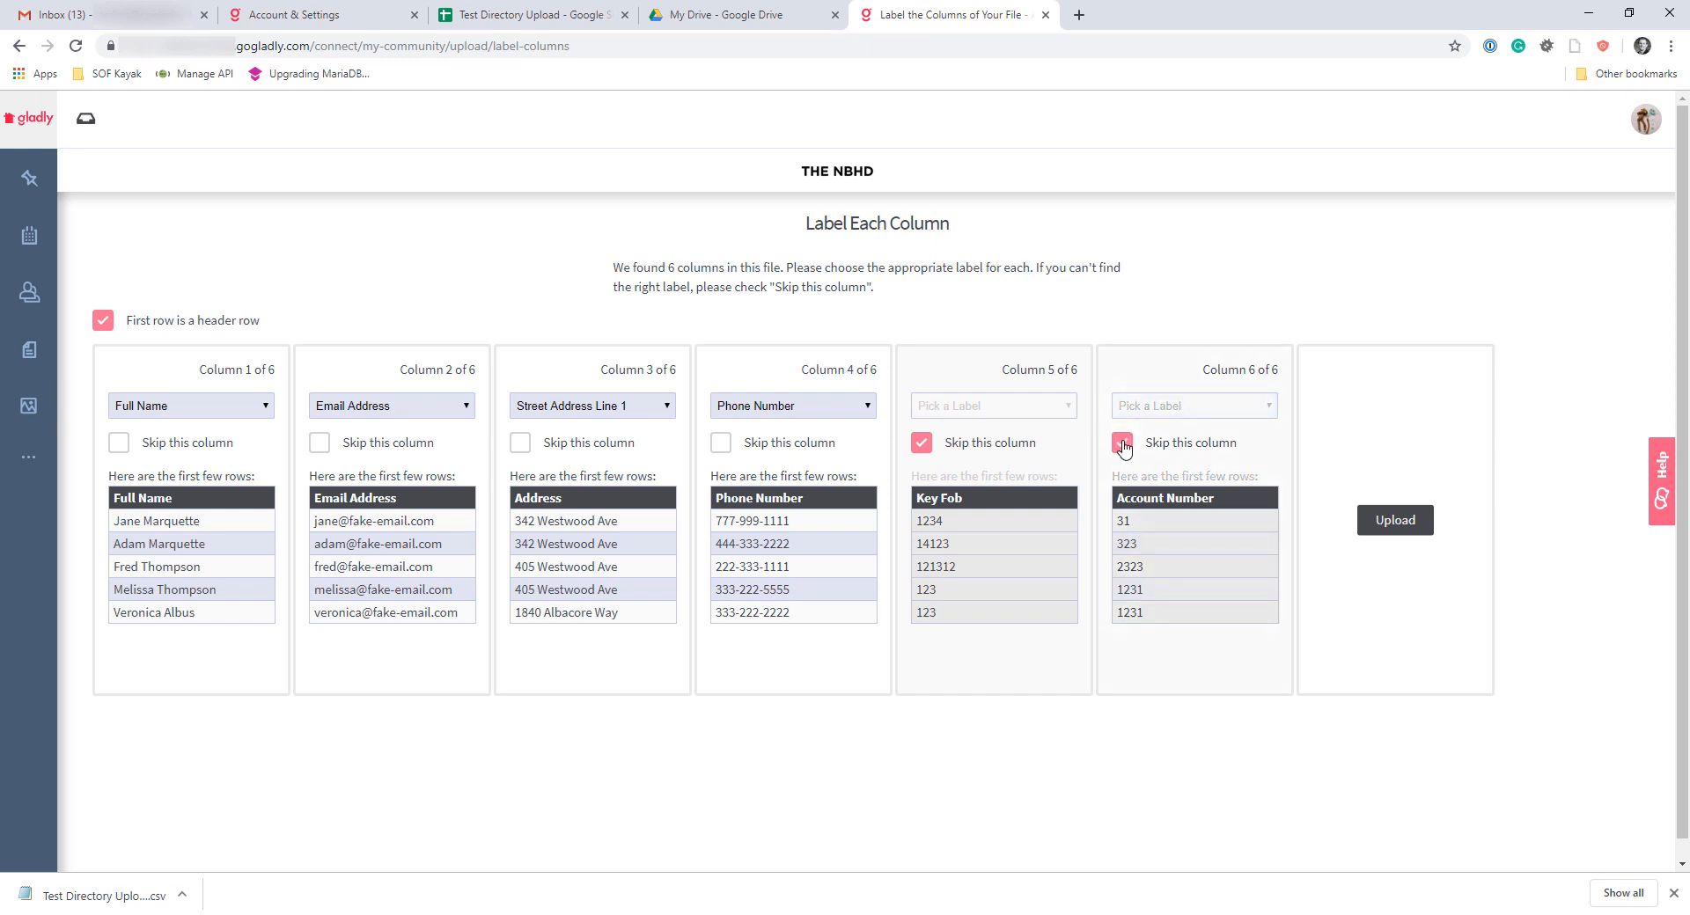
click(1403, 523)
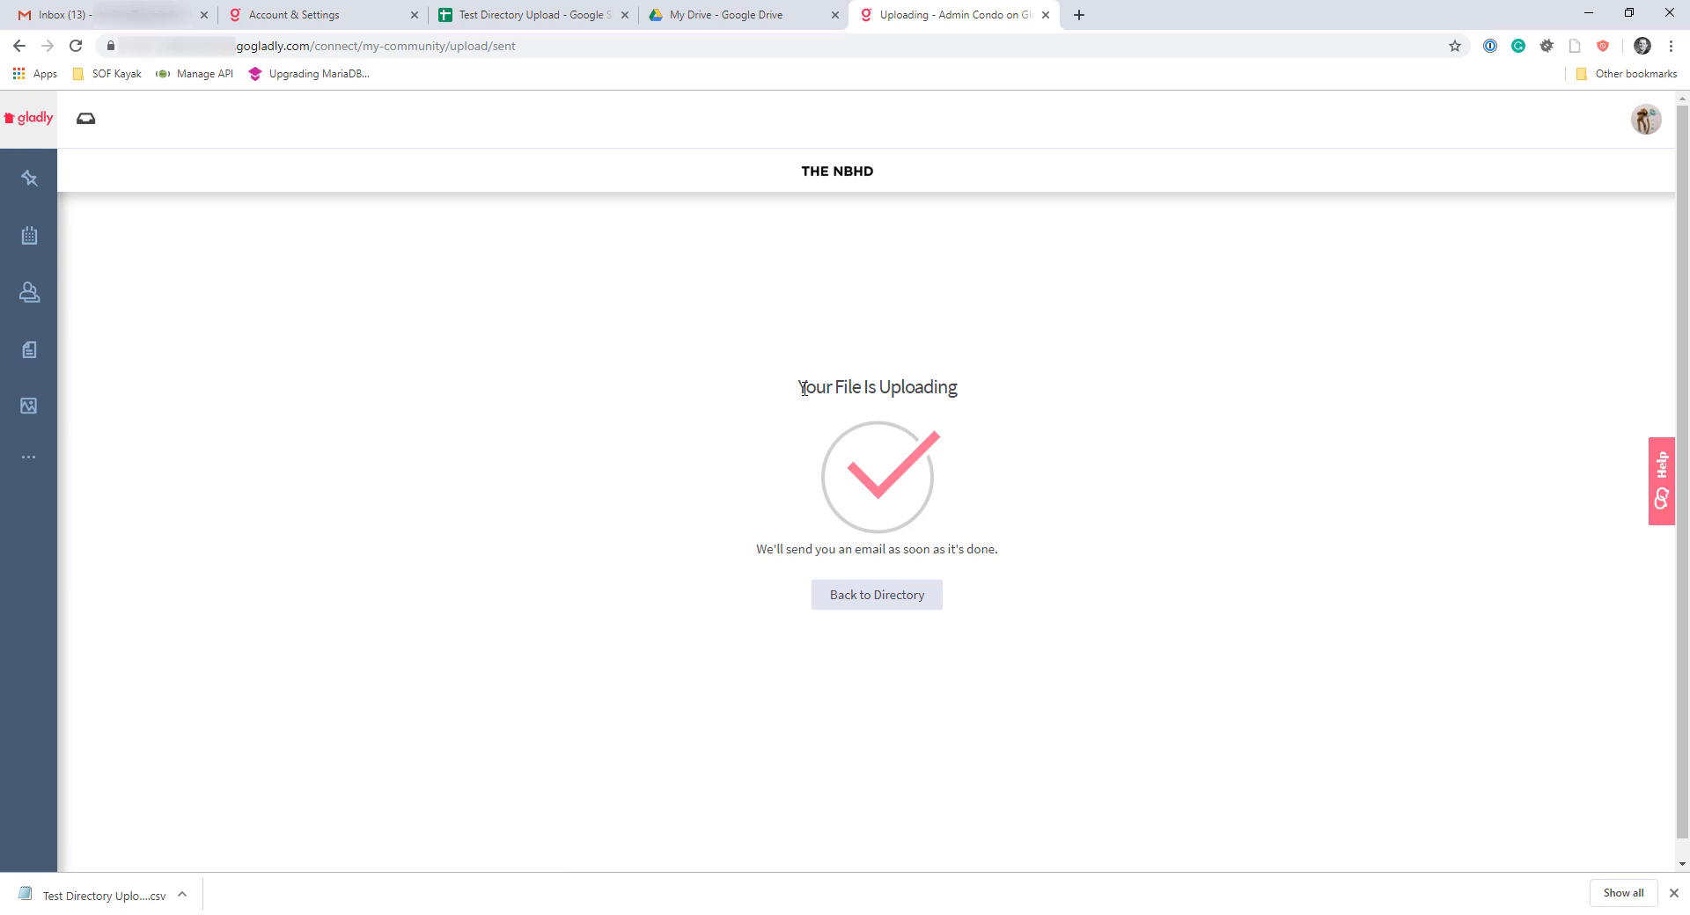
Read through the upload confirmation message and go back to the Directory
drag(803, 389, 954, 391)
double_click(955, 390)
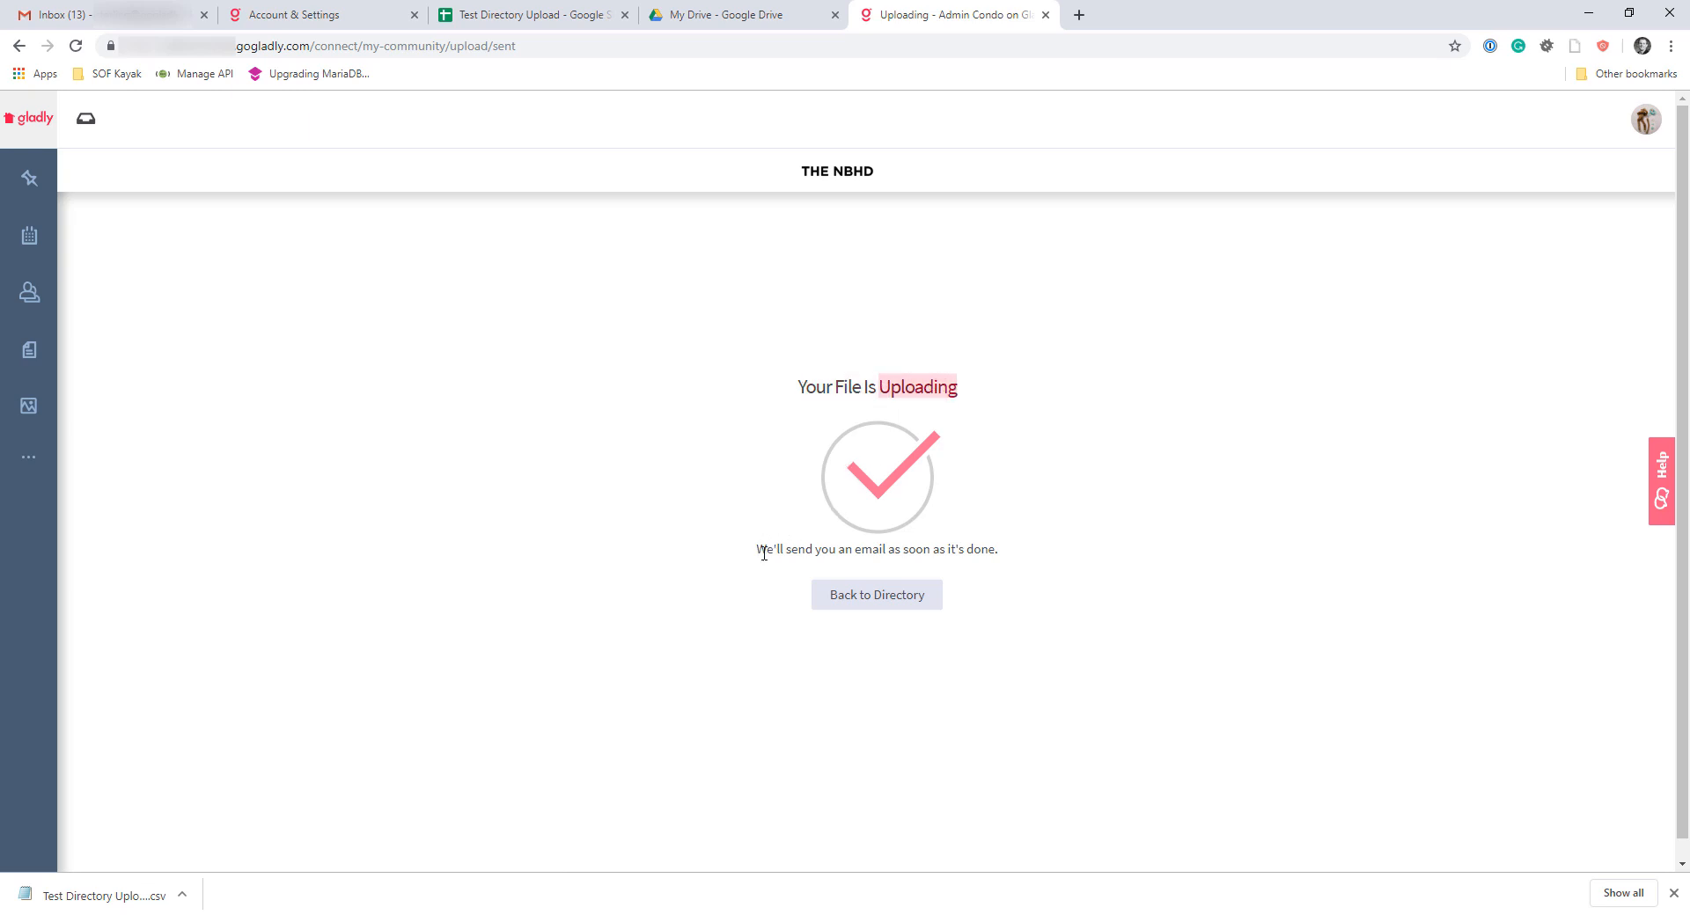
drag(773, 554, 878, 601)
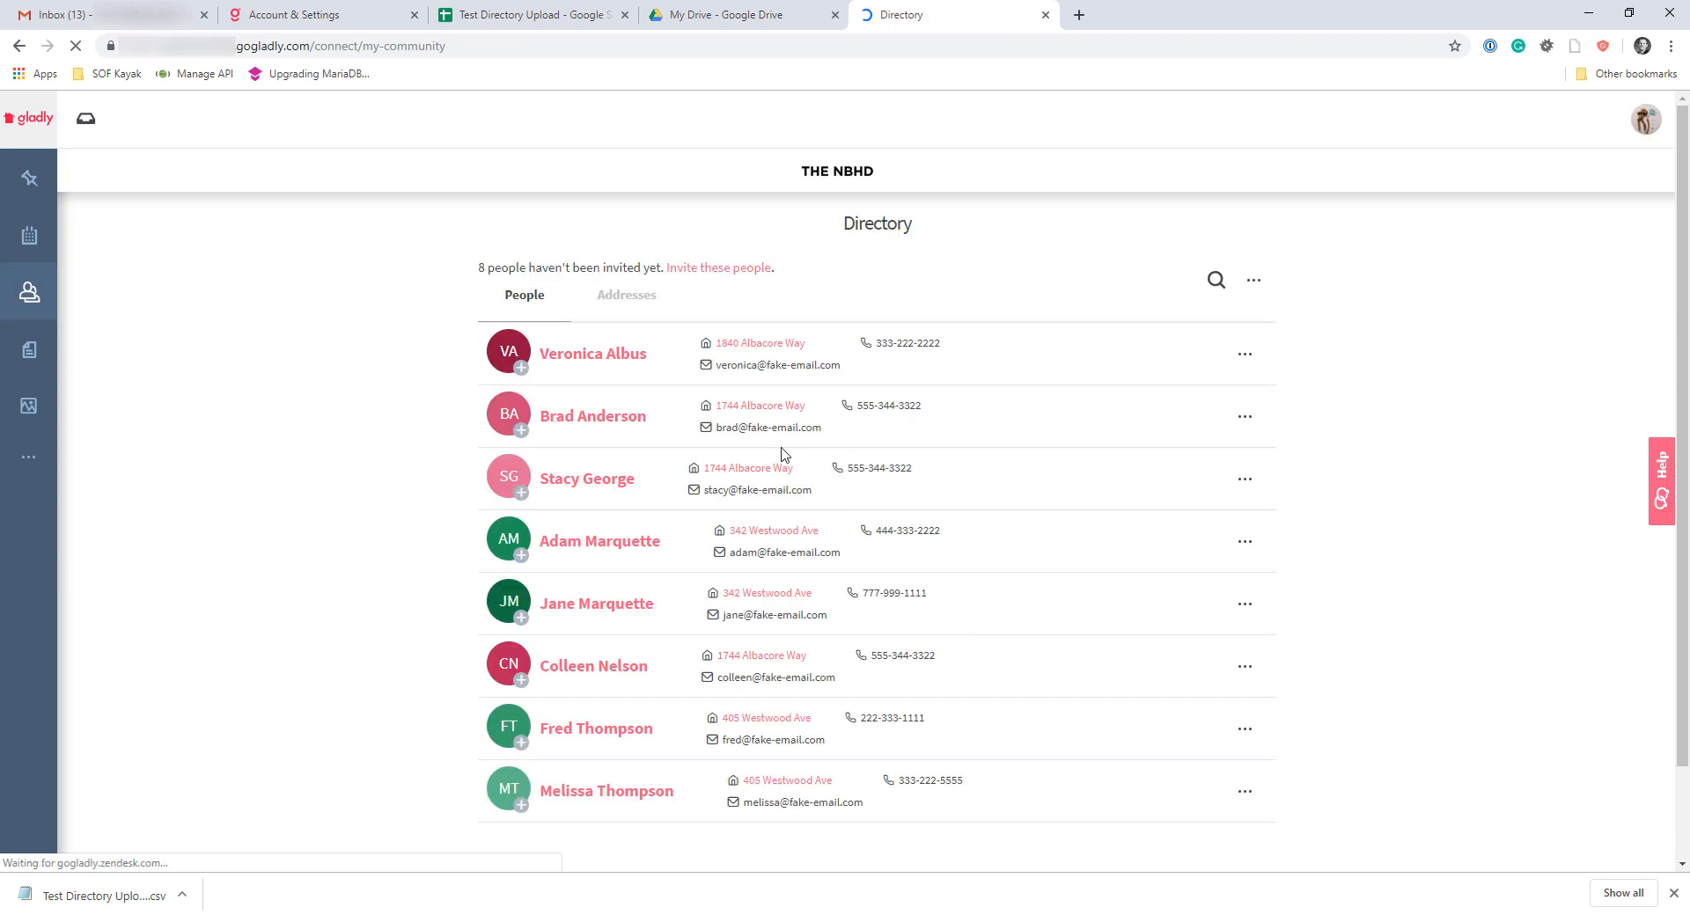
Switch to Gmail, refresh the inbox and open the "Your Upload for Admin Condo is Complete!" email
click(154, 14)
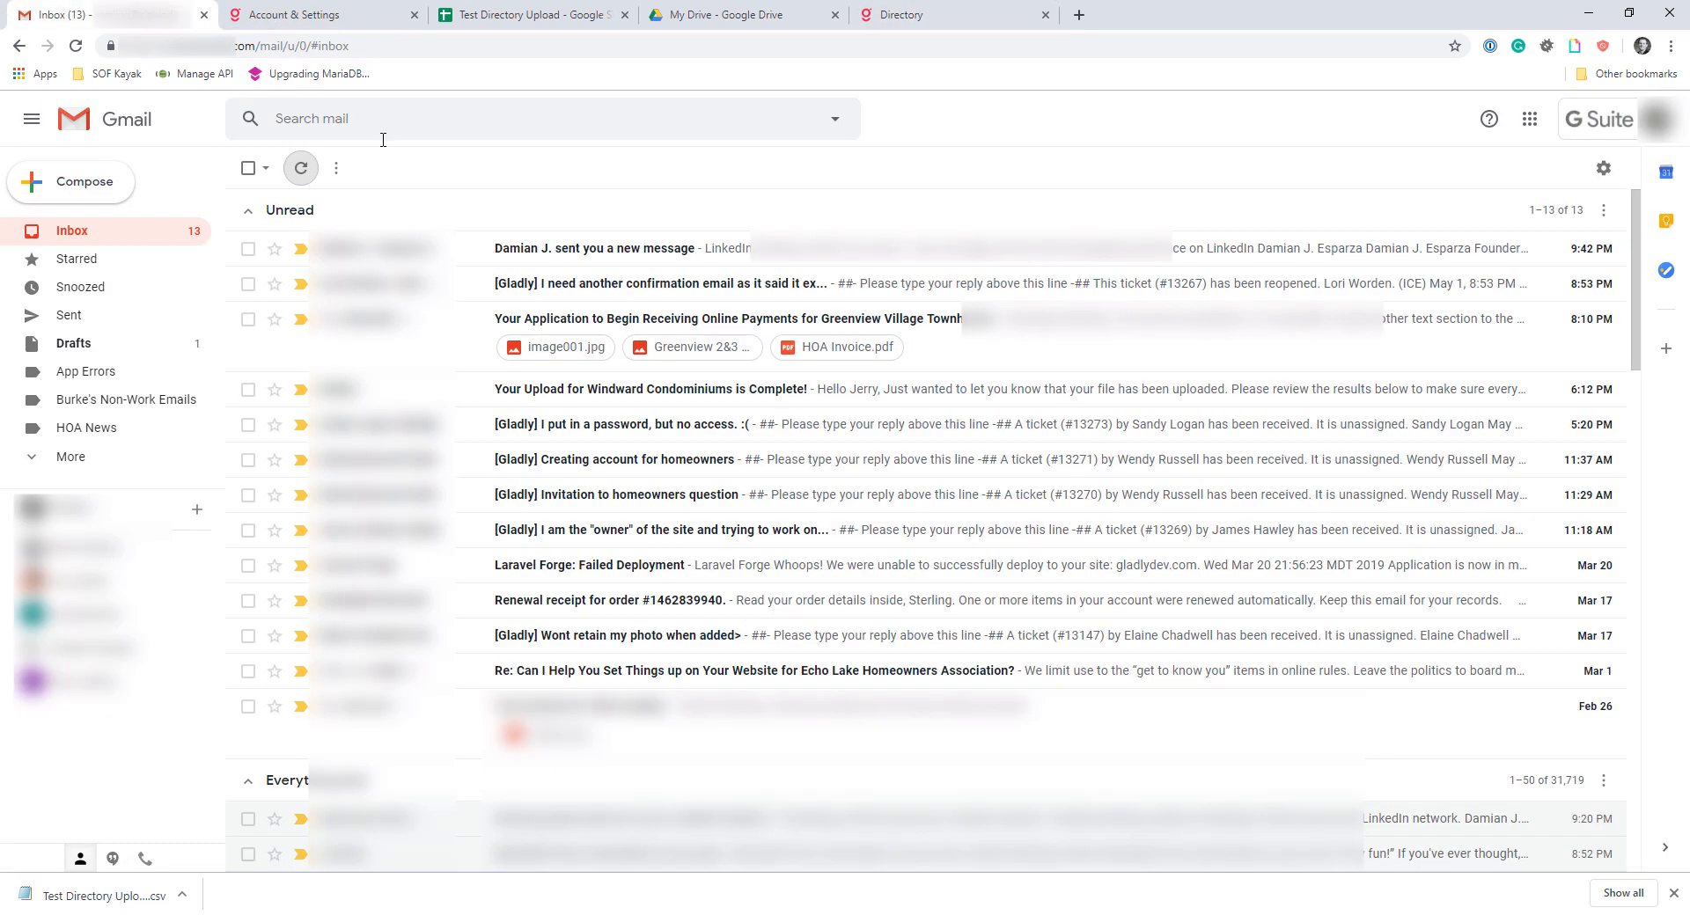
click(300, 167)
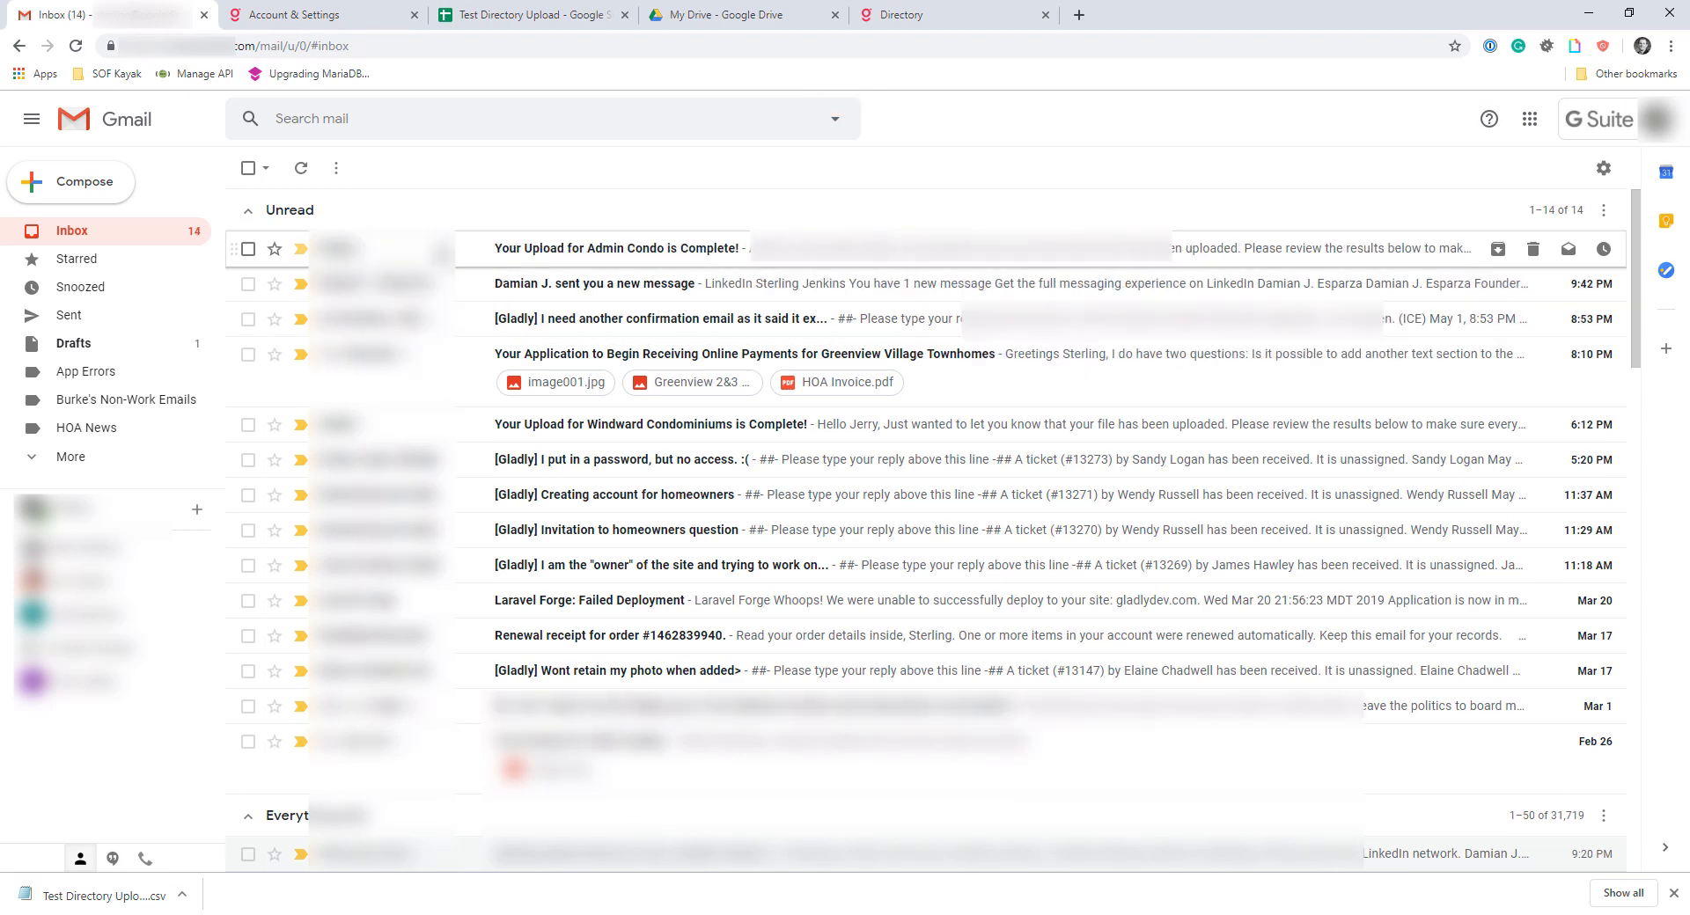
click(441, 249)
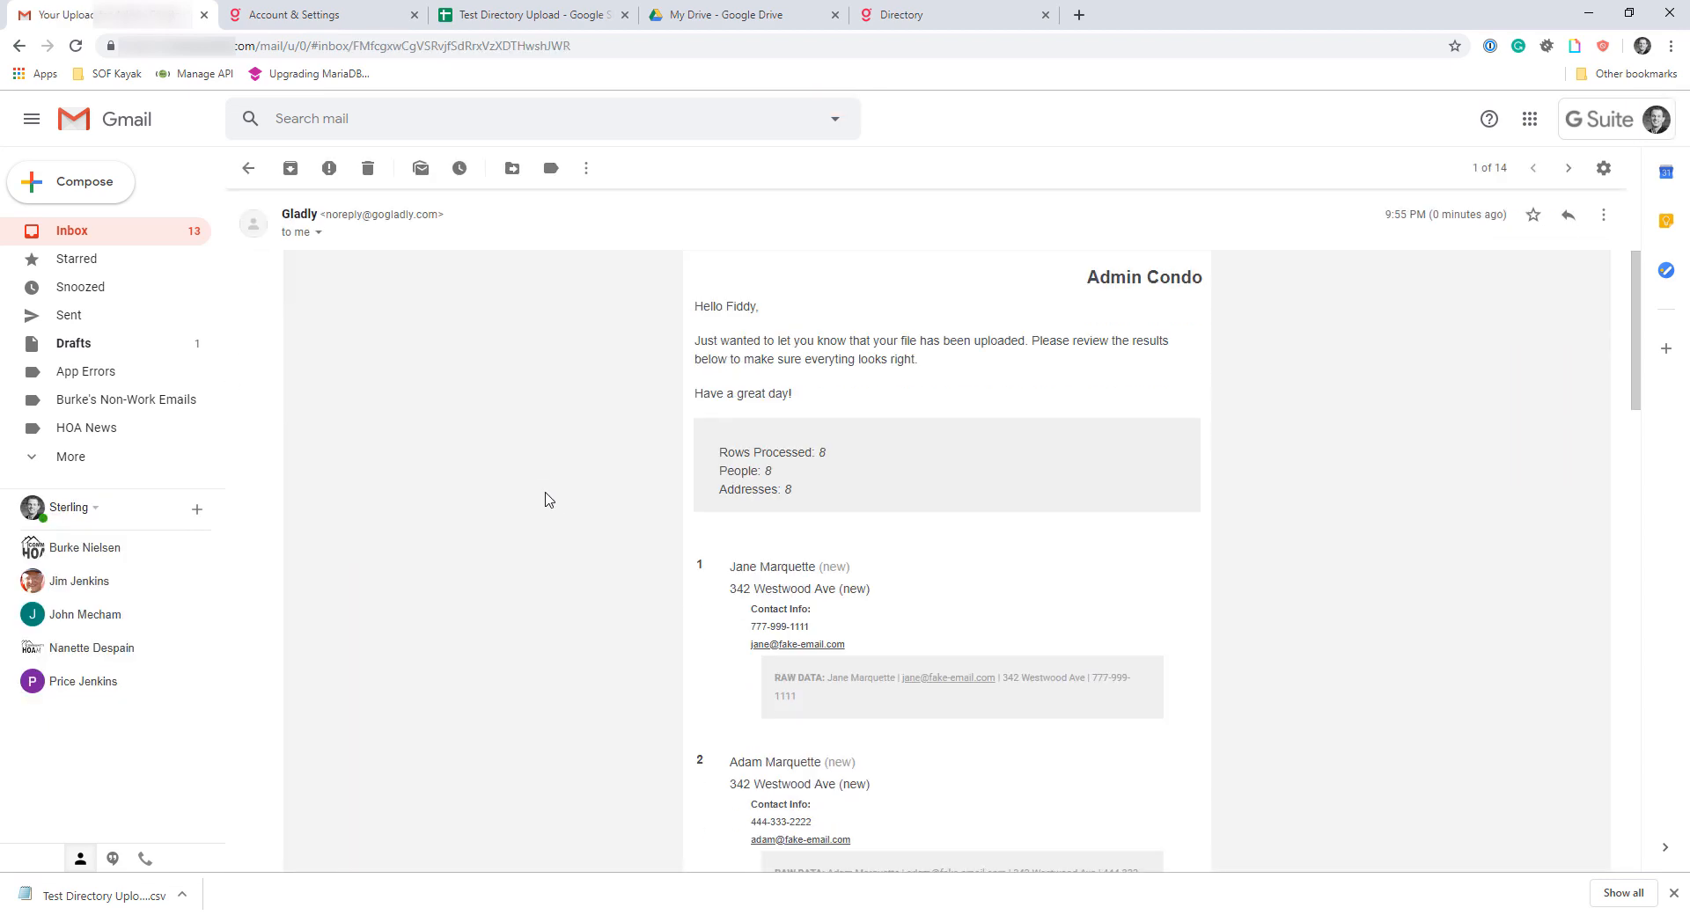
Review the upload results email, checking the processed totals and each person's contact info against the raw data
scroll(548, 500, down, 1)
scroll(740, 242, down, 1)
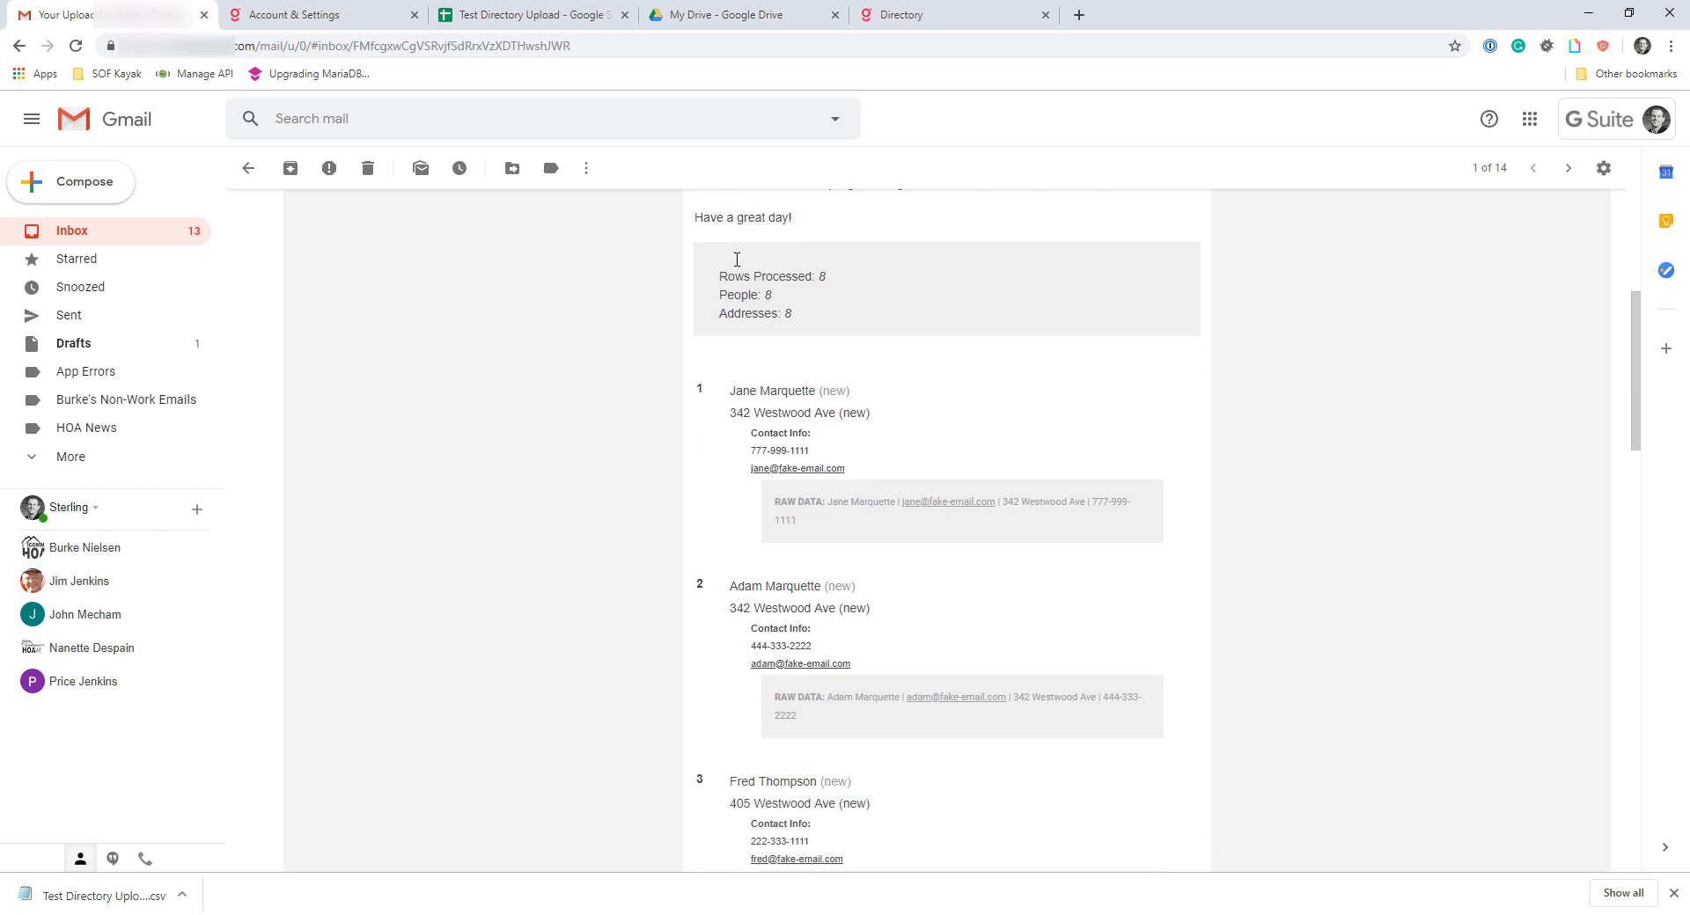
scroll(739, 264, down, 1)
scroll(792, 369, down, 3)
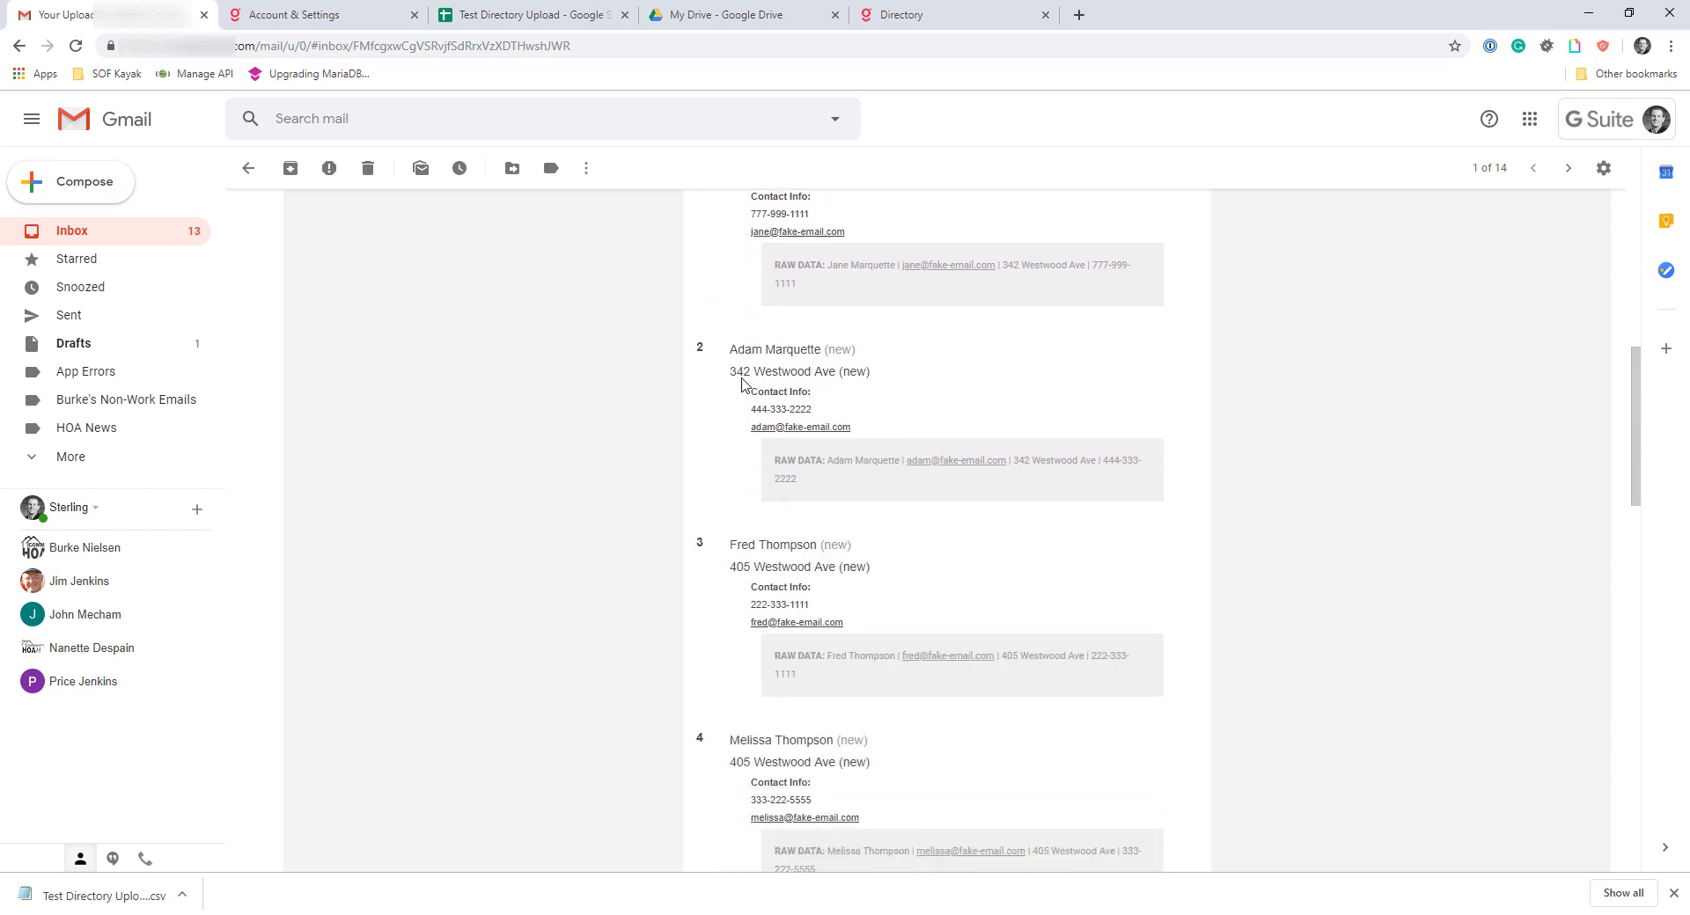
scroll(819, 407, down, 1)
scroll(811, 396, up, 1)
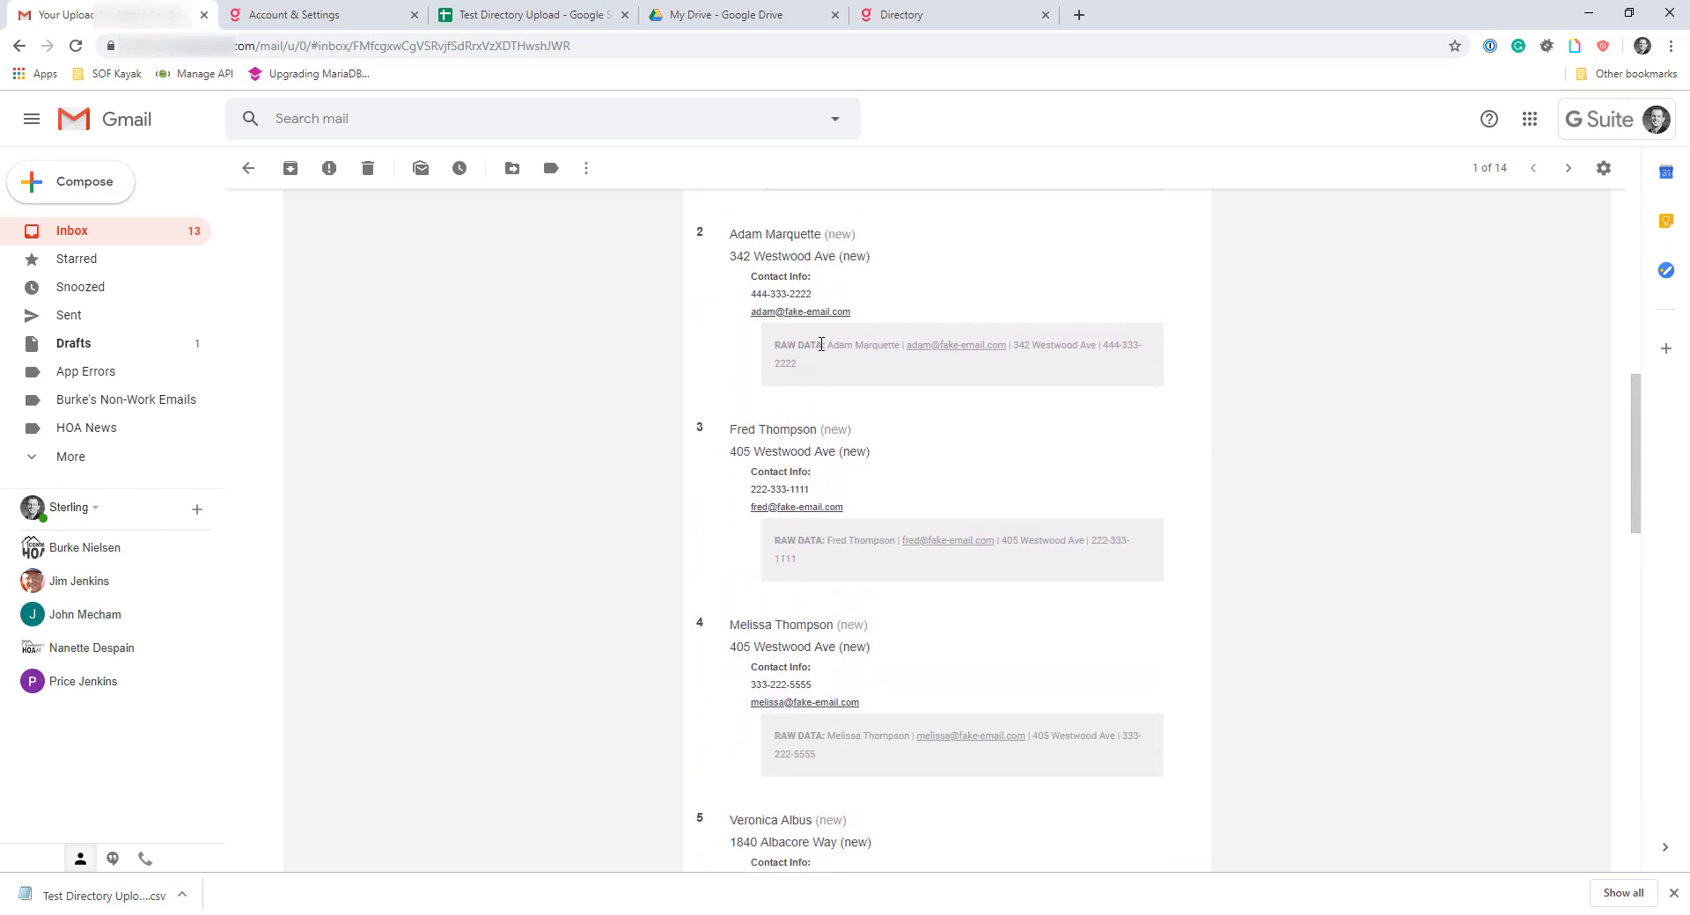
drag(820, 344, 920, 346)
click(836, 361)
scroll(833, 410, up, 2)
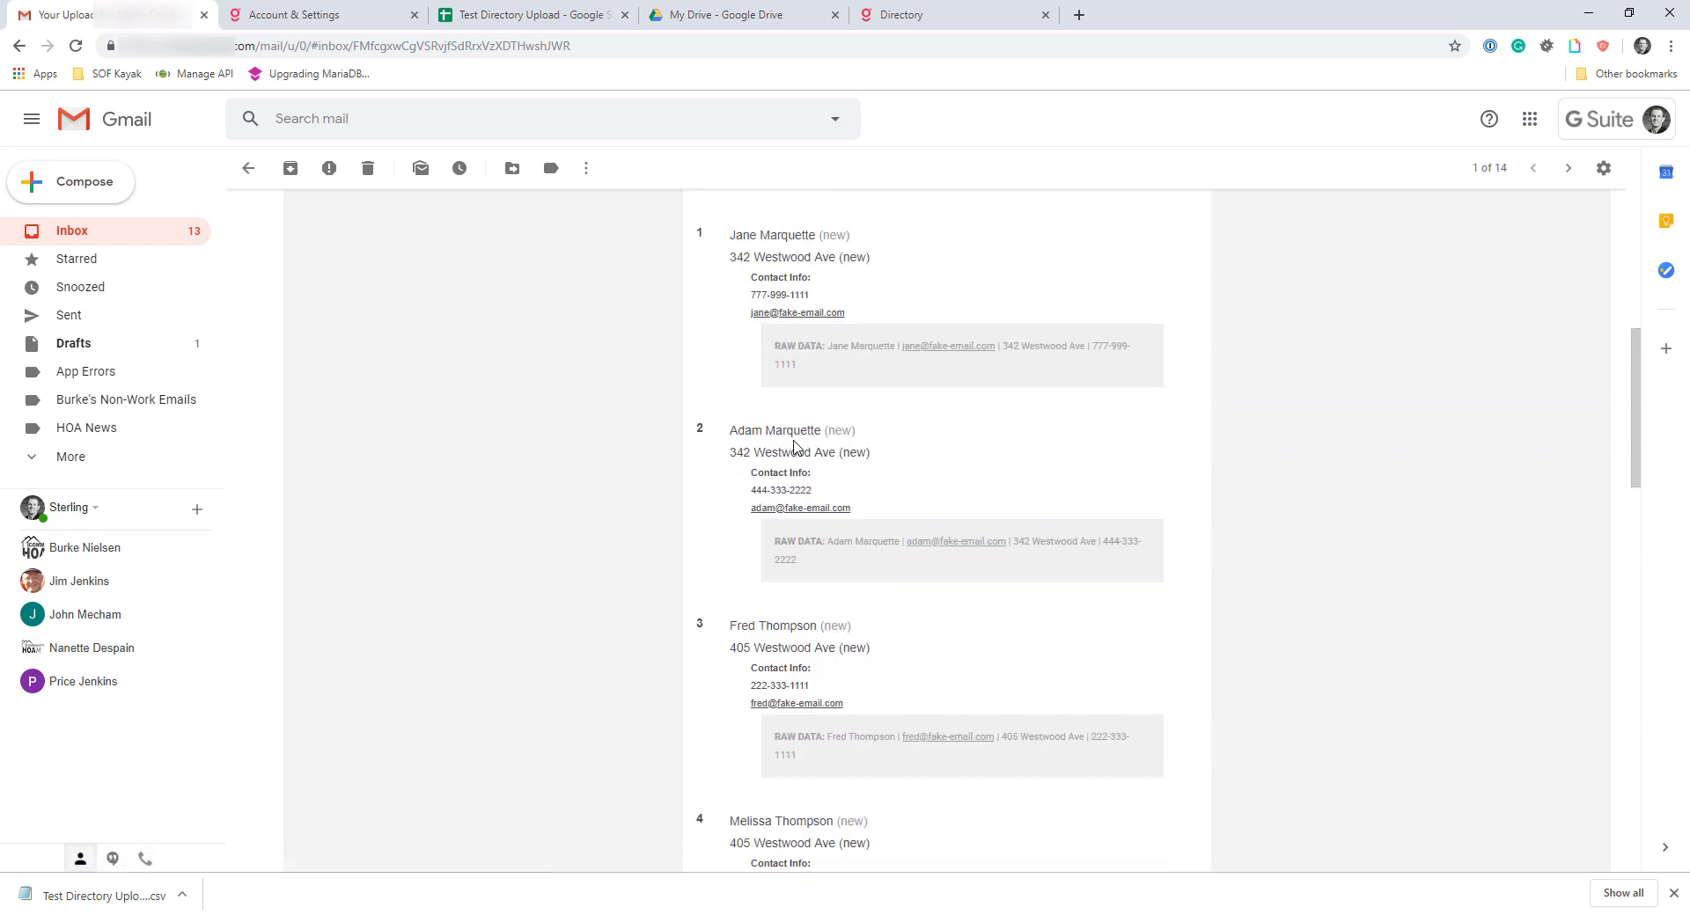
scroll(800, 422, up, 2)
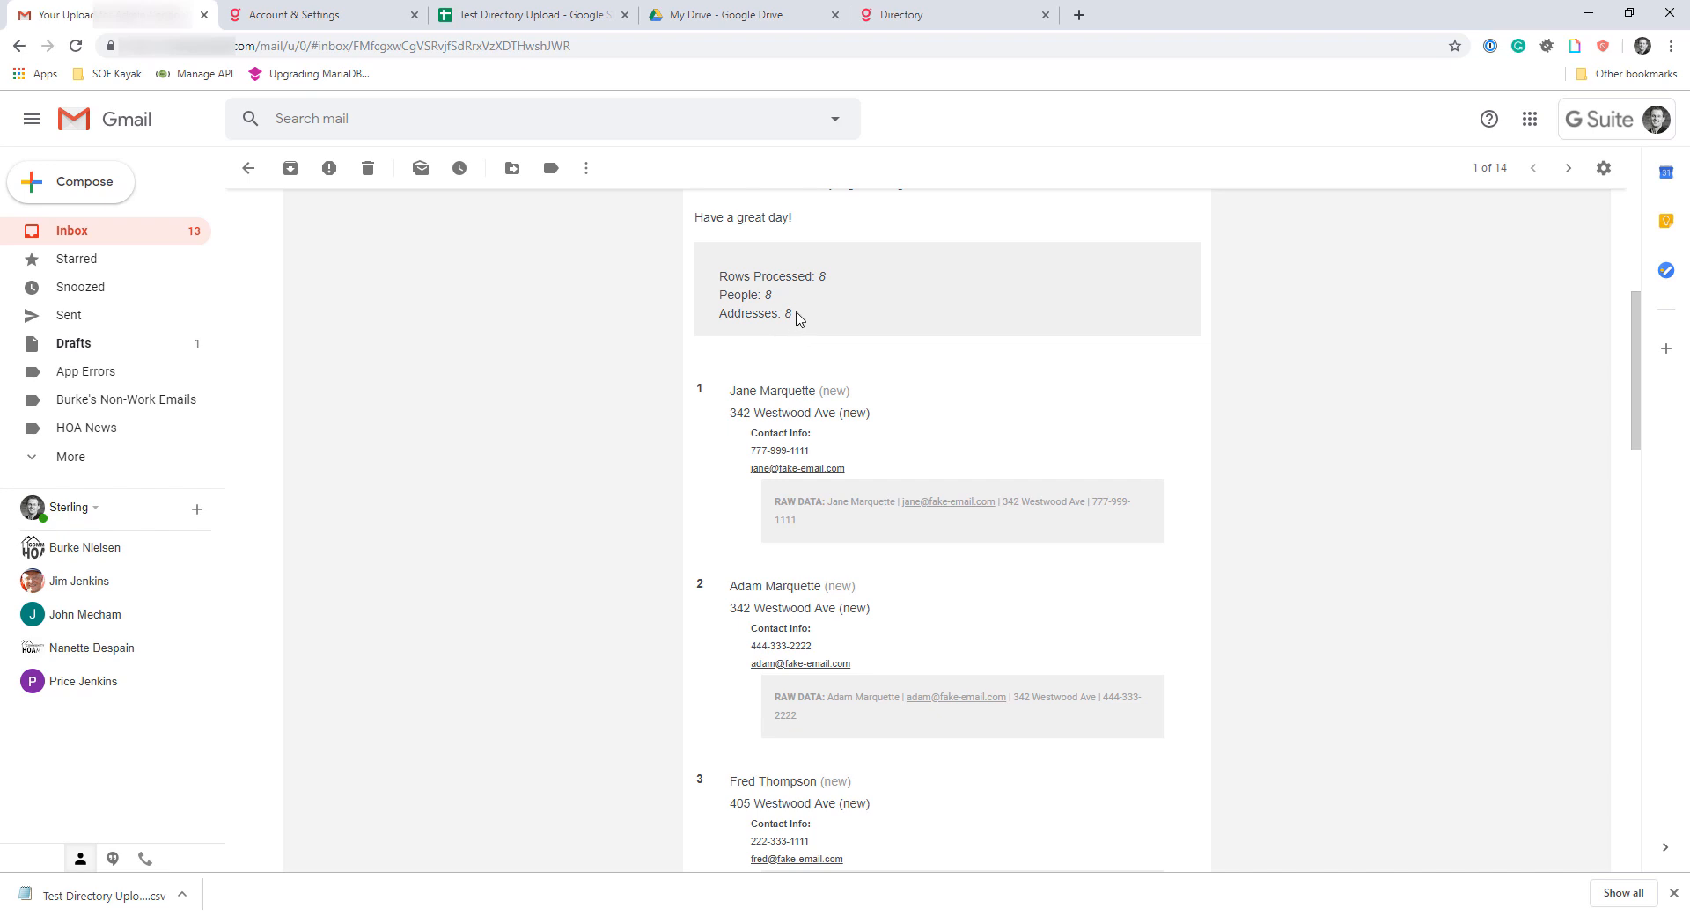
Return to the Gladly Directory and view the uploaded Addresses list, followed by the People list
click(893, 12)
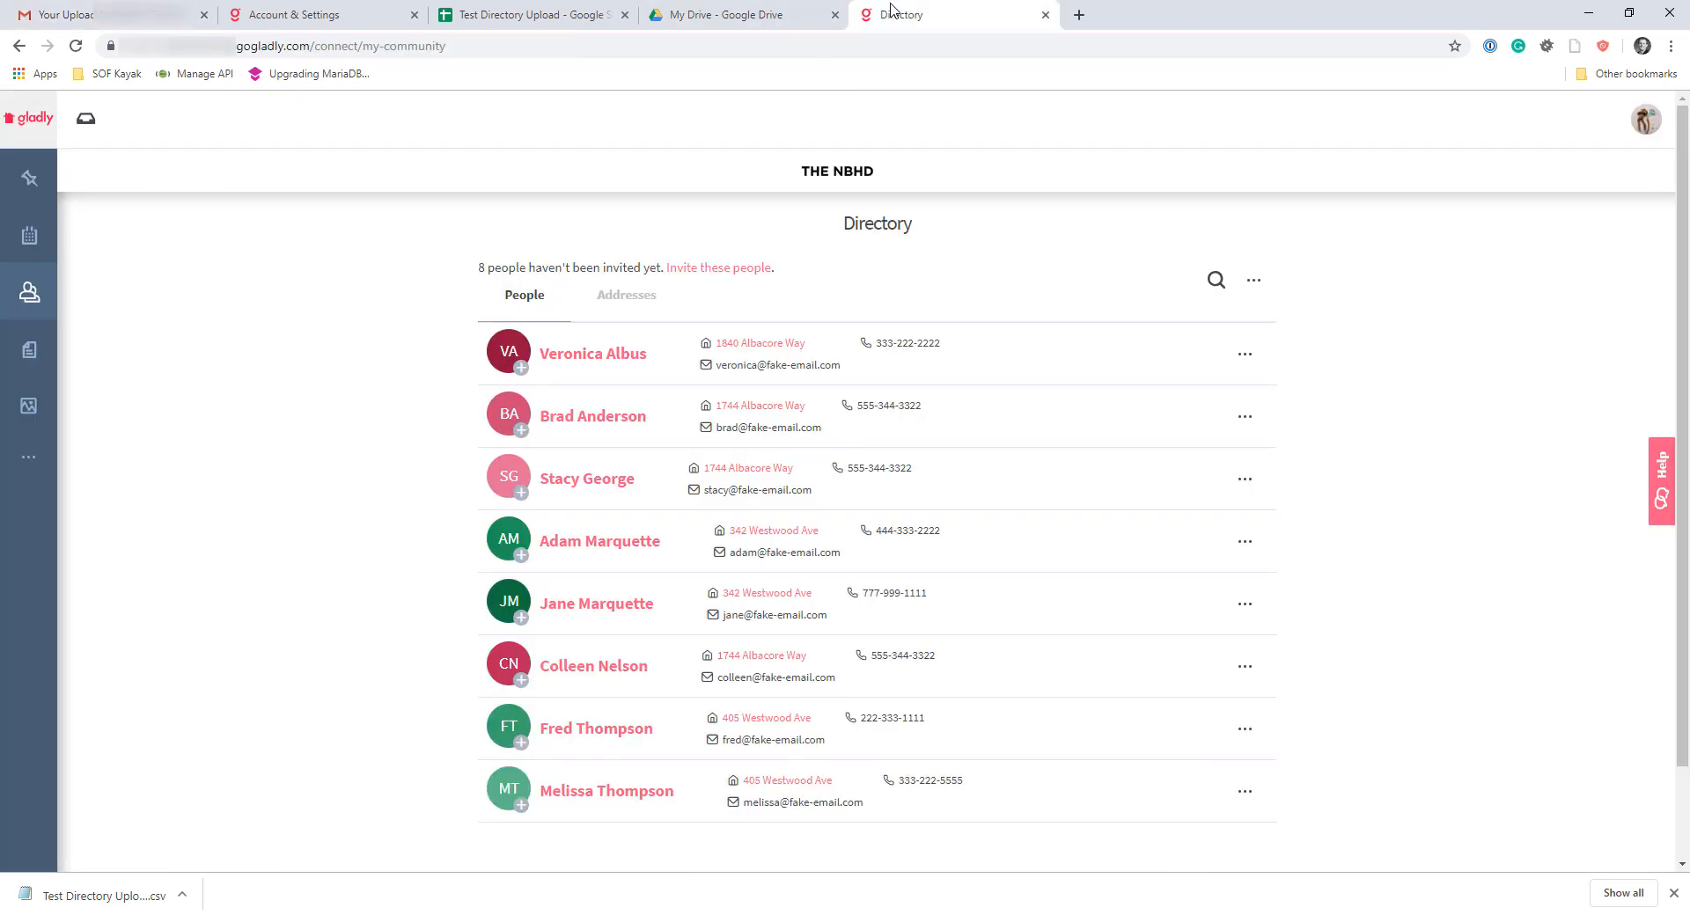
click(641, 296)
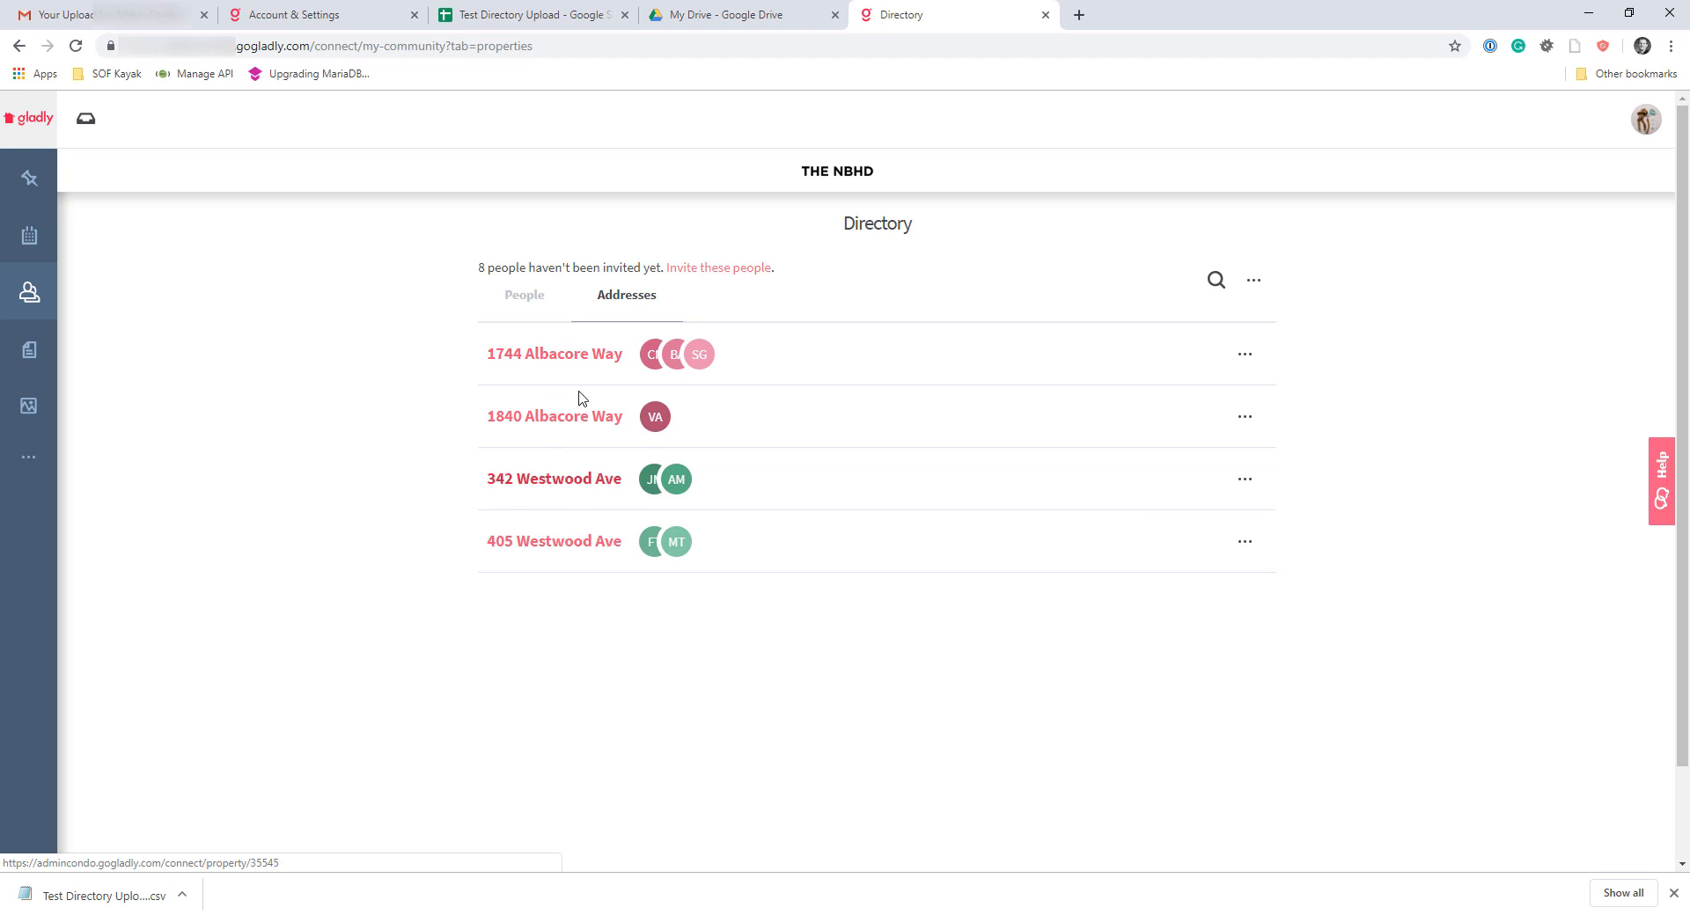
click(525, 300)
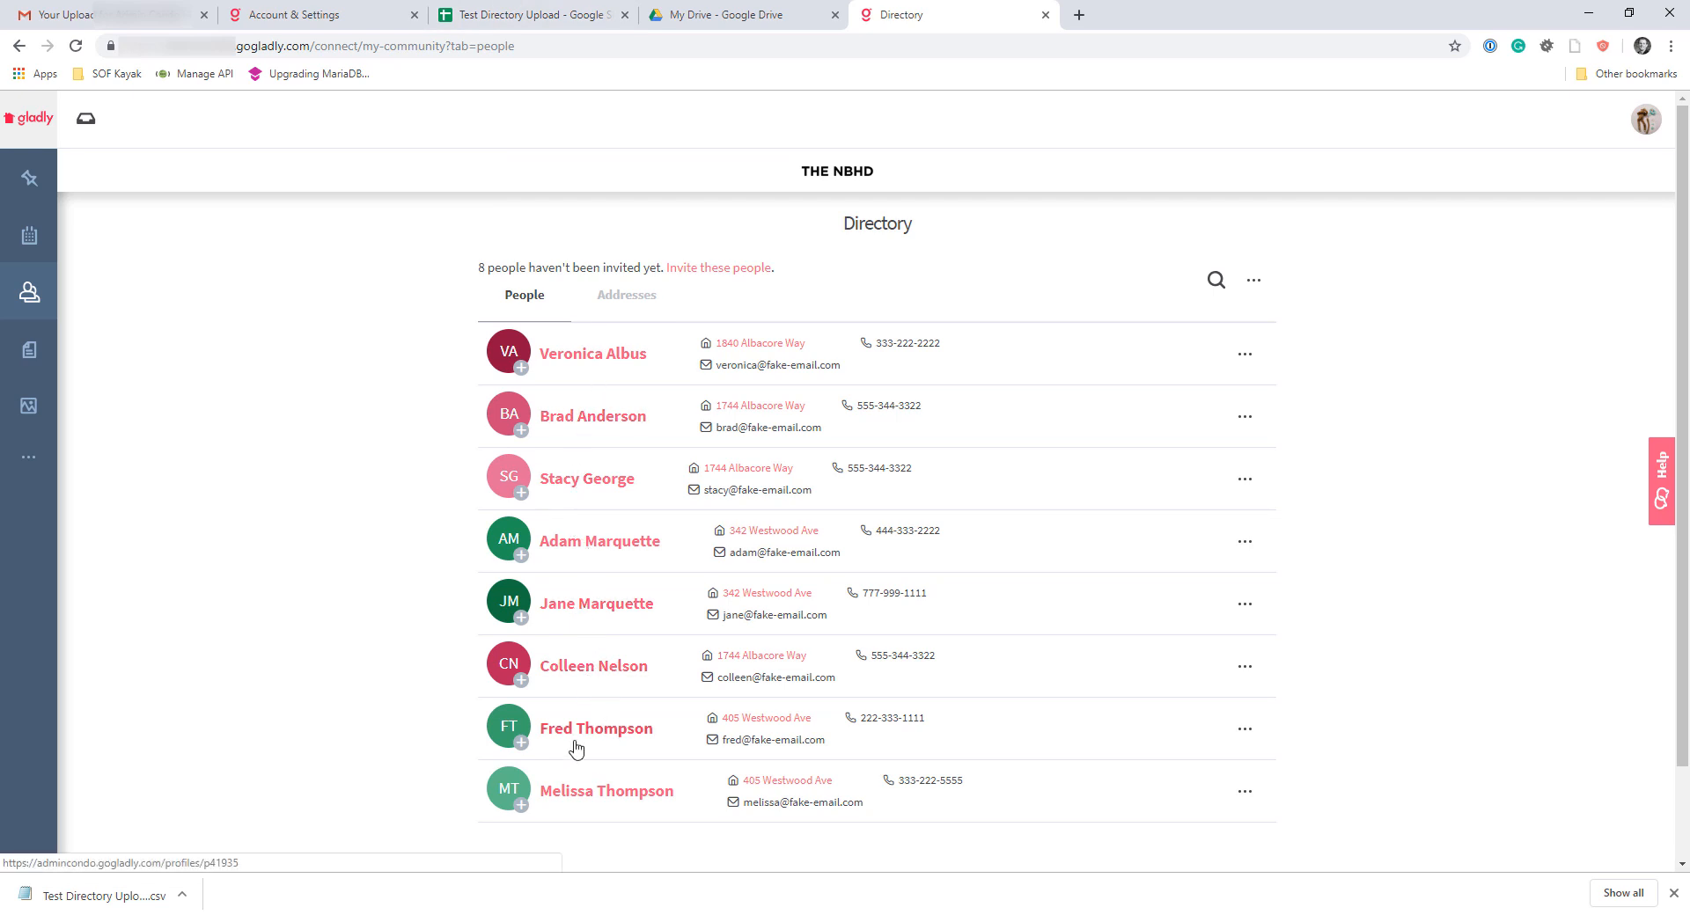
Switch to the Test Directory Upload spreadsheet and examine resident rows 2 to 9 and the repeated entries in the Address column
click(526, 11)
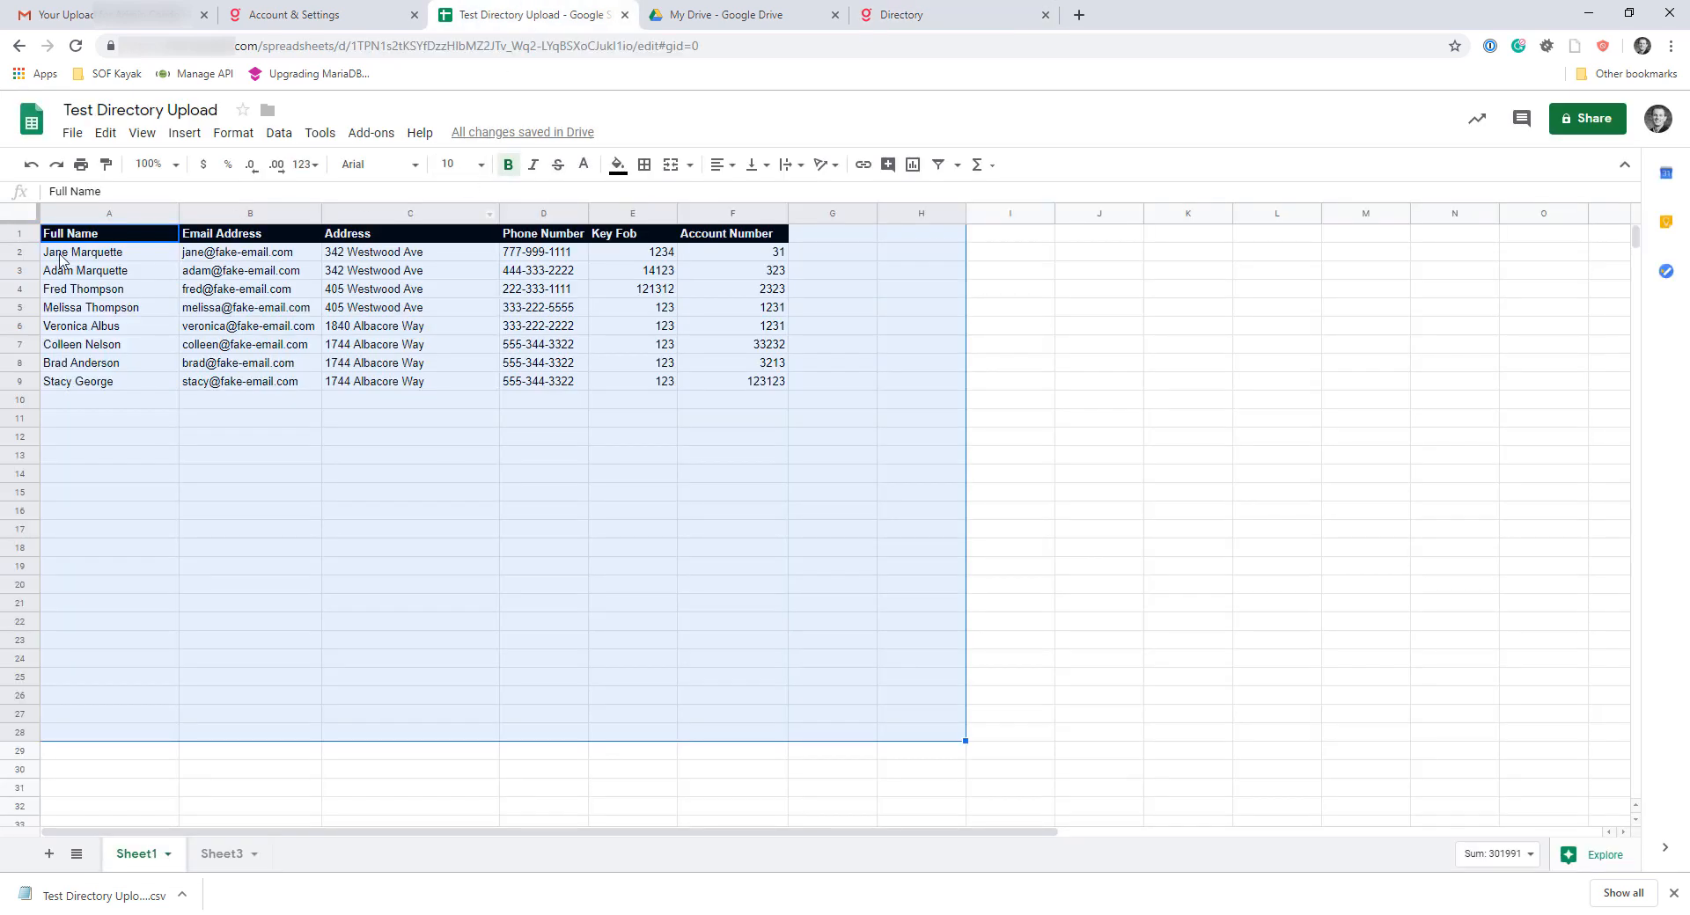
click(81, 308)
drag(26, 254, 20, 381)
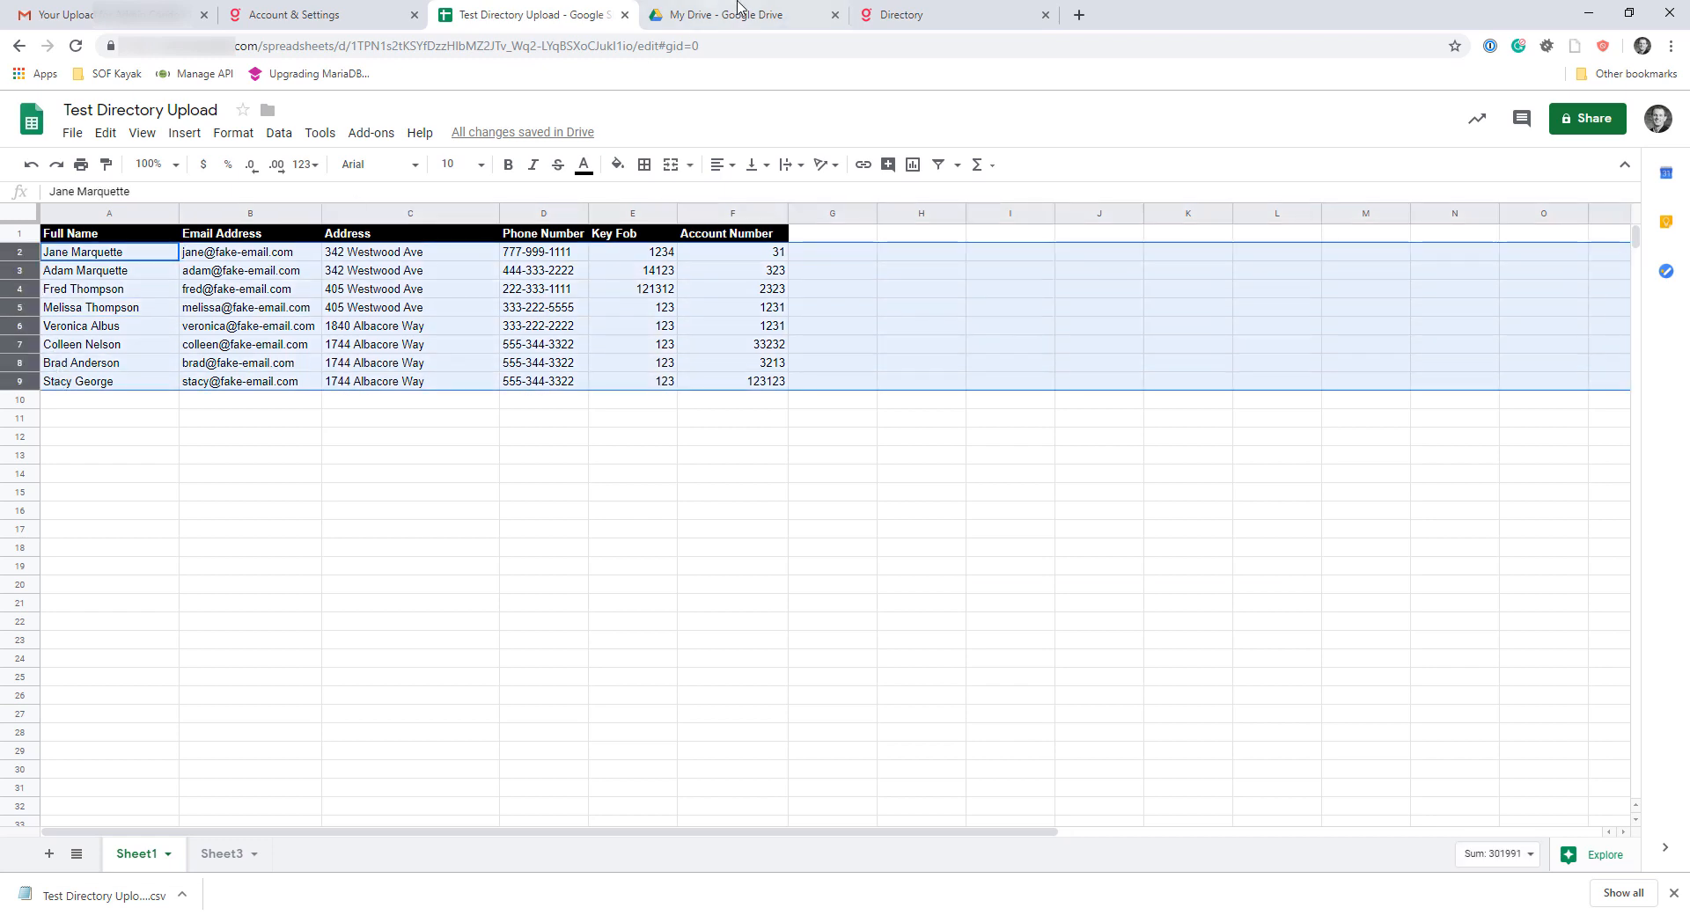
click(670, 399)
drag(371, 254, 369, 271)
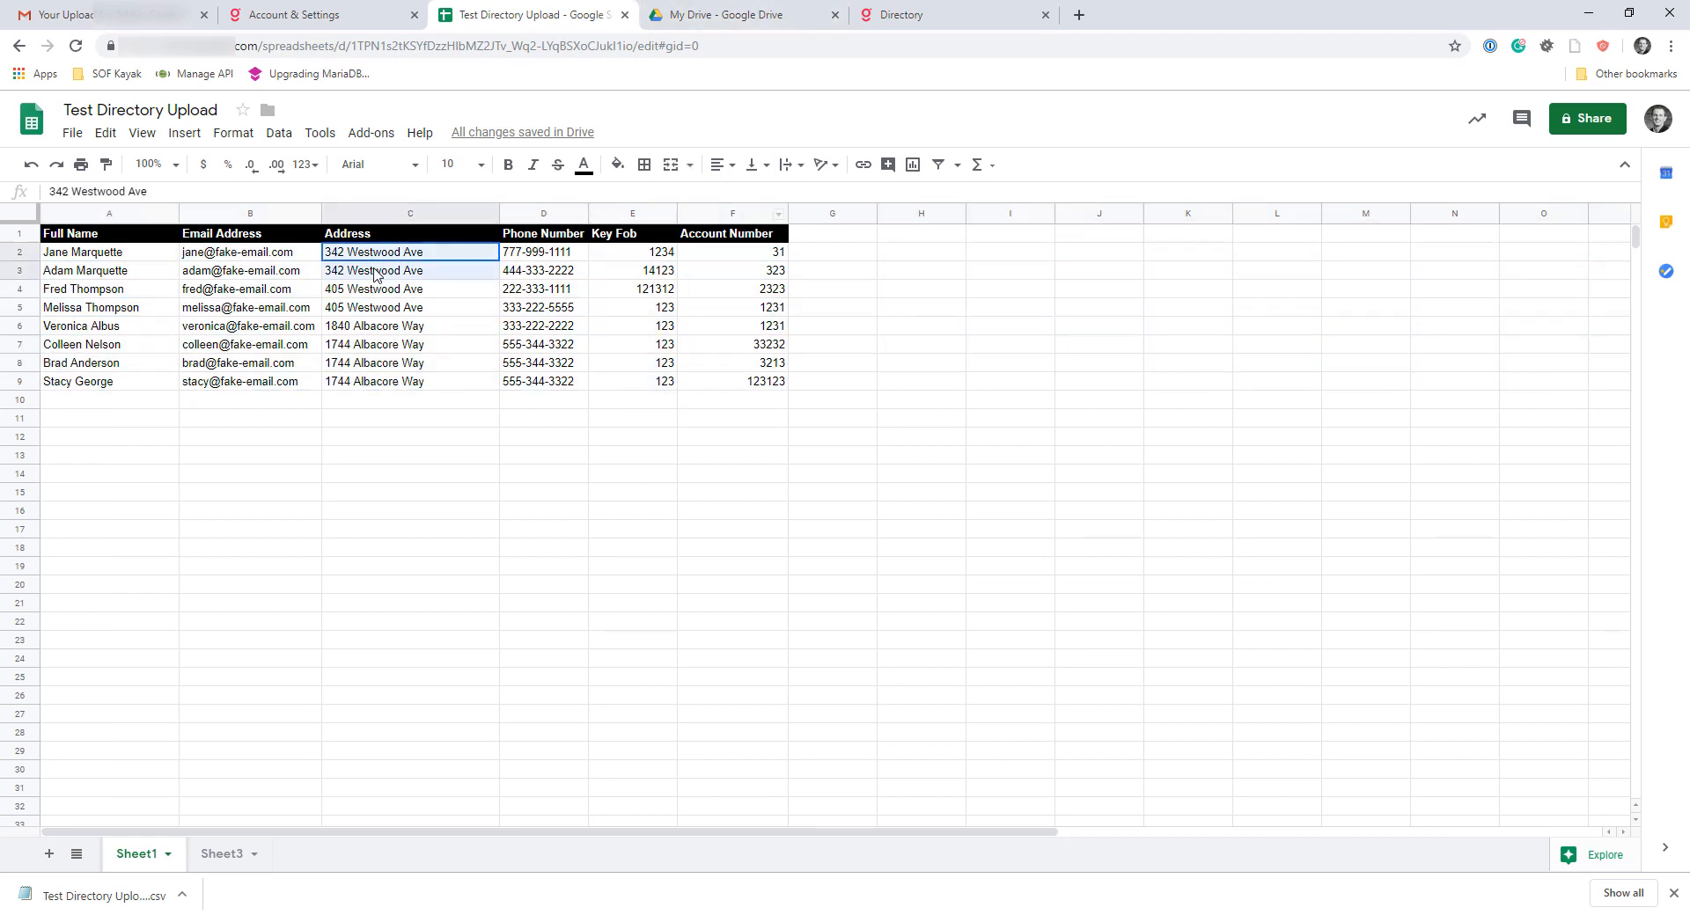
click(367, 291)
click(365, 328)
click(368, 345)
Go back to the Gladly Directory and compare how residents are grouped under Addresses with the individual People entries
click(1004, 14)
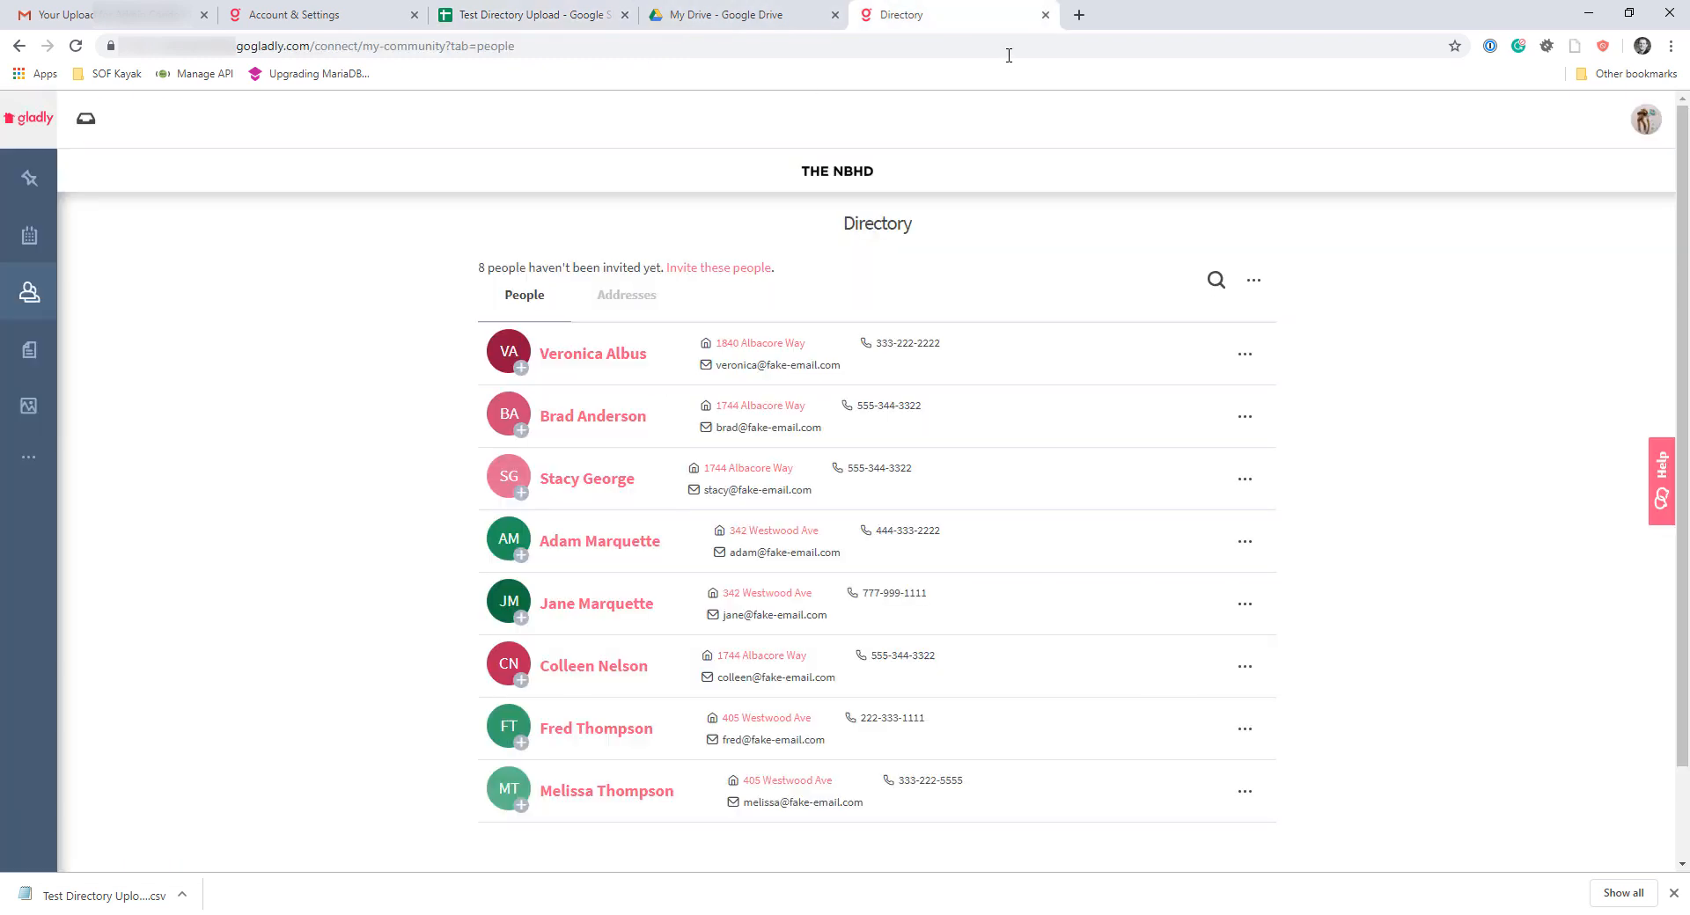
click(630, 295)
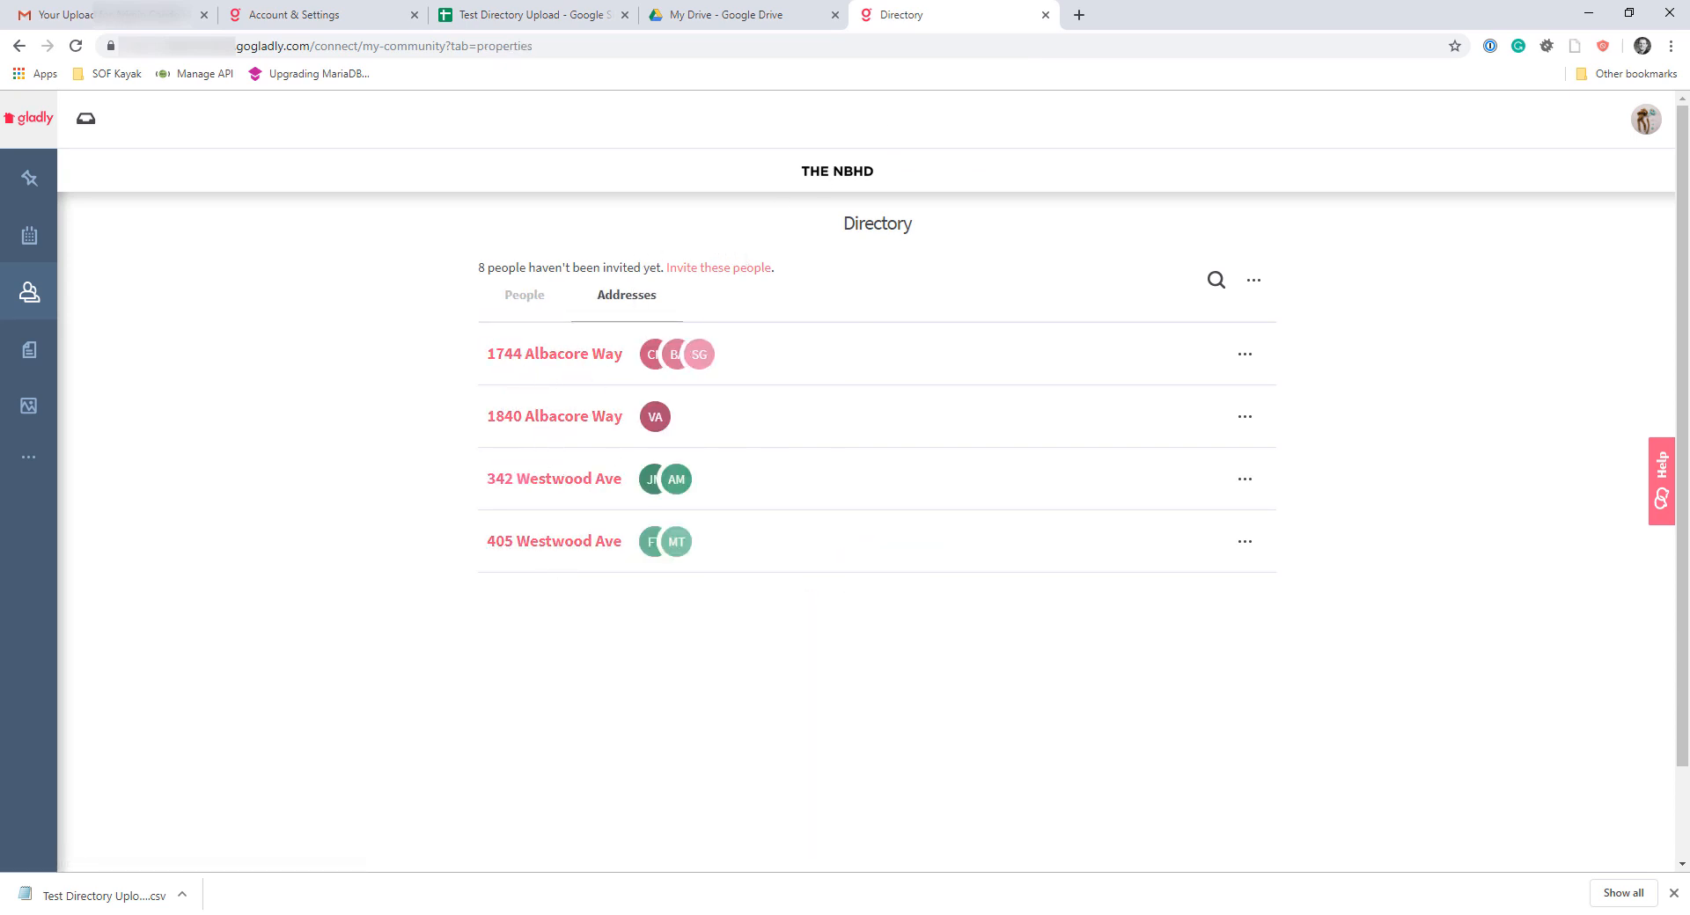
click(528, 297)
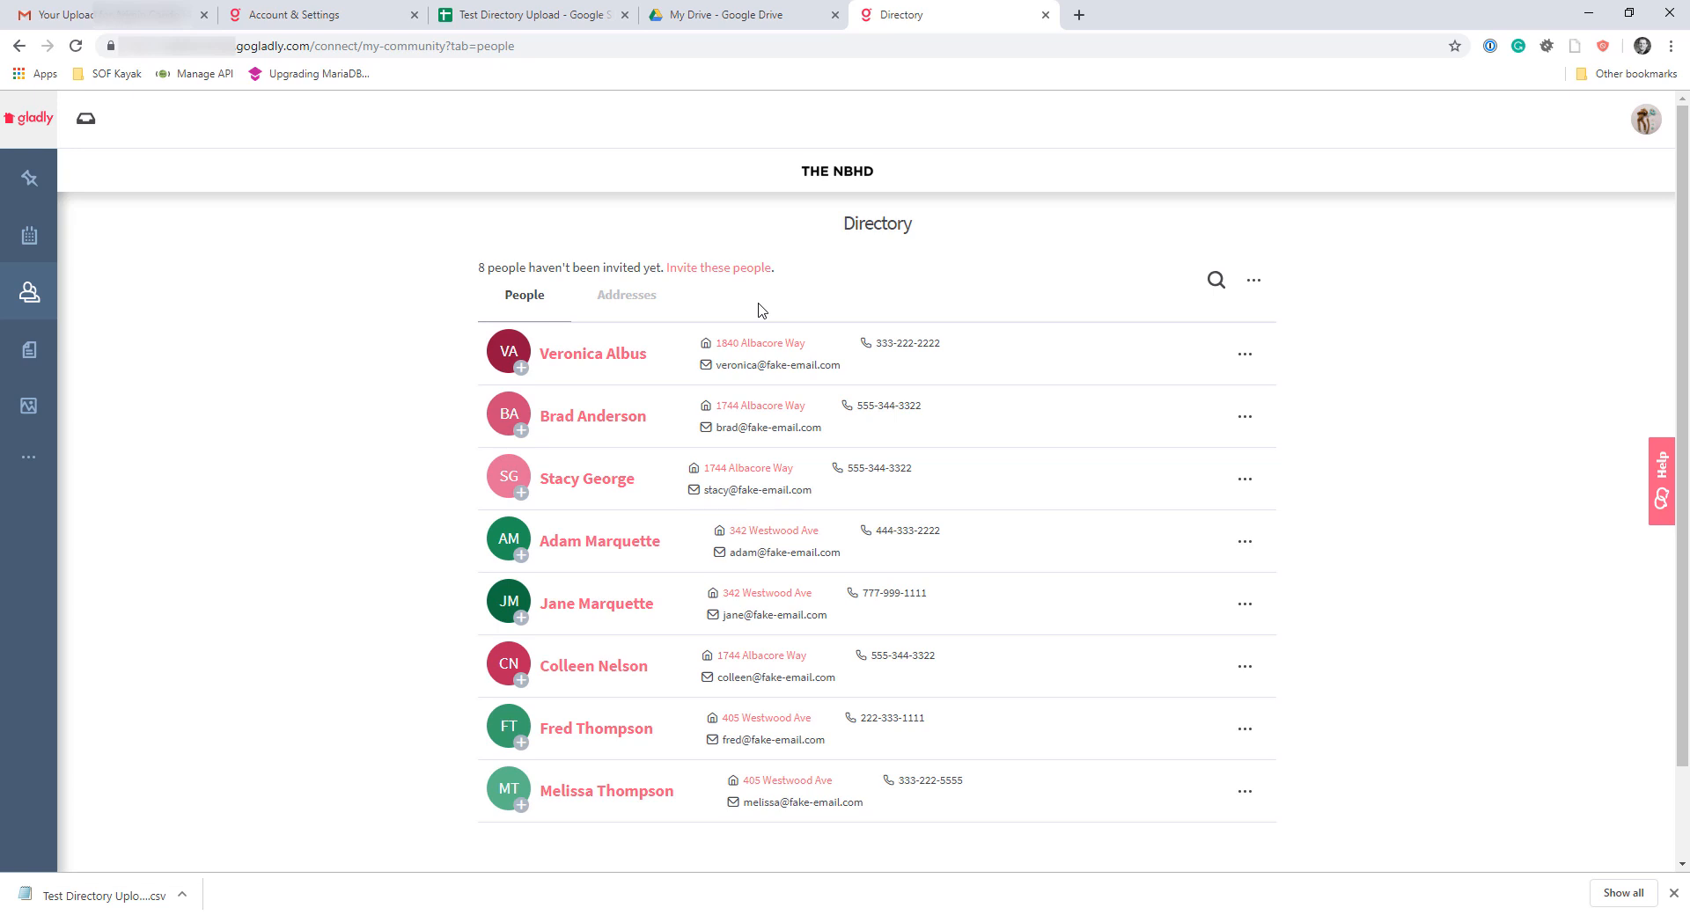